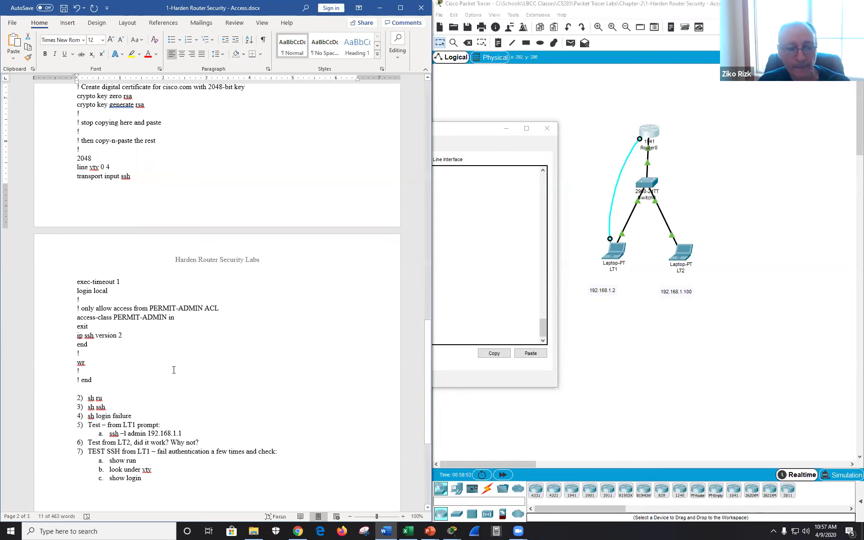
# - Close the lab document without saving, close the Router0 console, and maximize Packet Tracer
pyautogui.scroll(-5, 177, 369)
pyautogui.scroll(20, 177, 369)
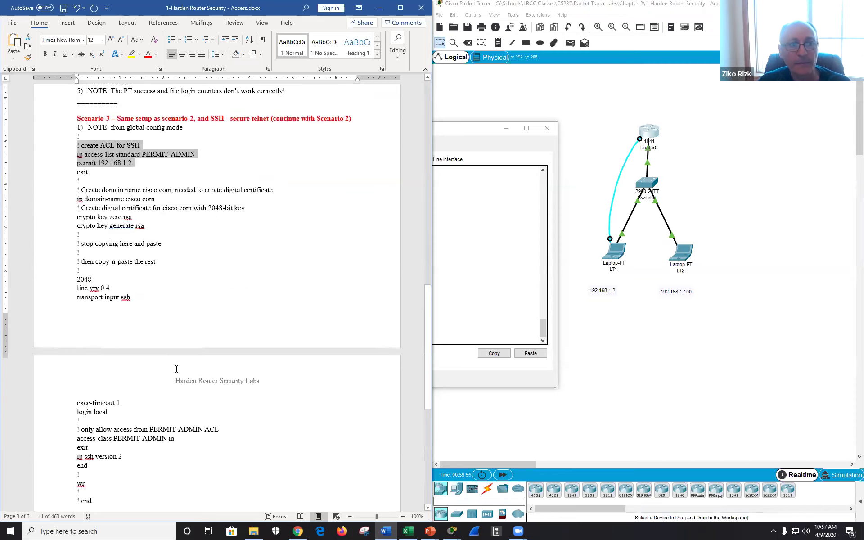
pyautogui.scroll(10, 177, 368)
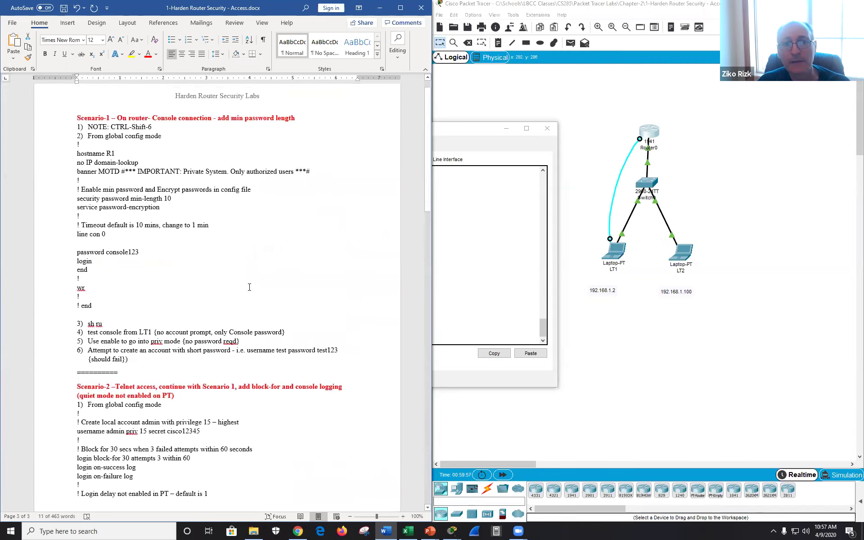
pyautogui.click(421, 7)
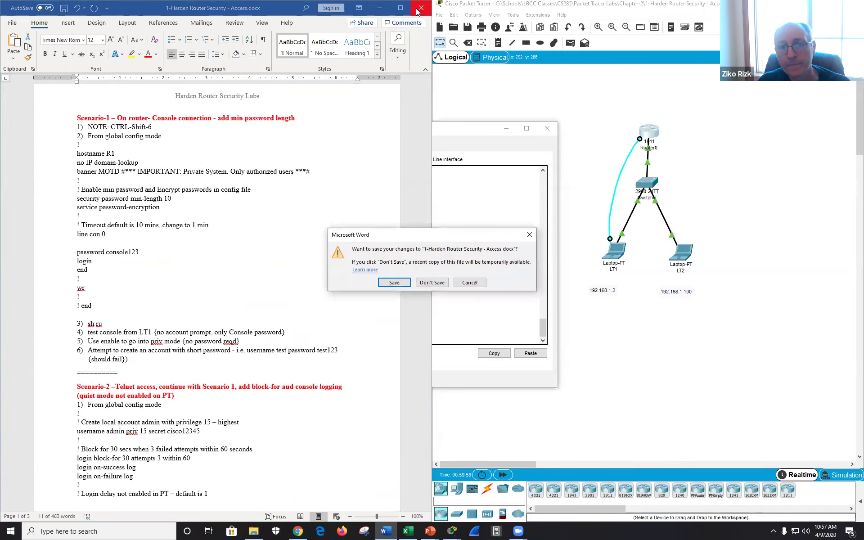
pyautogui.click(432, 282)
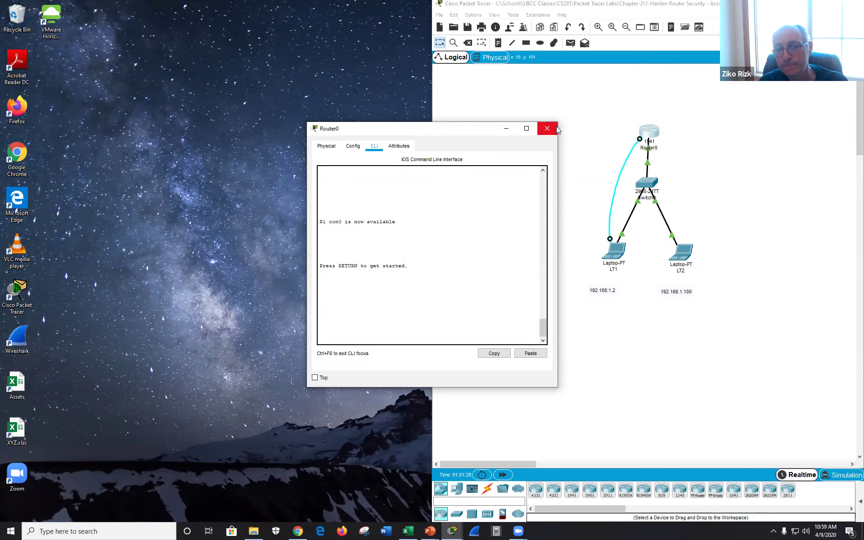
pyautogui.click(555, 128)
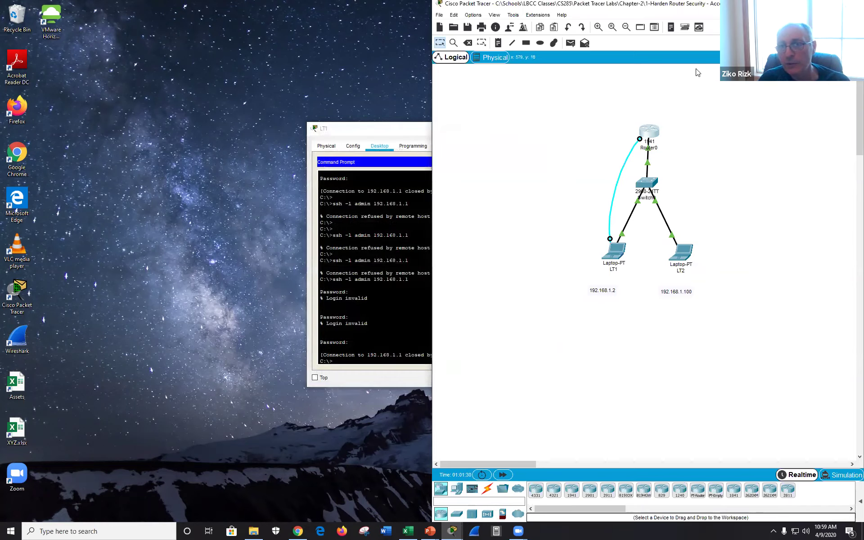
pyautogui.press('super+Up')
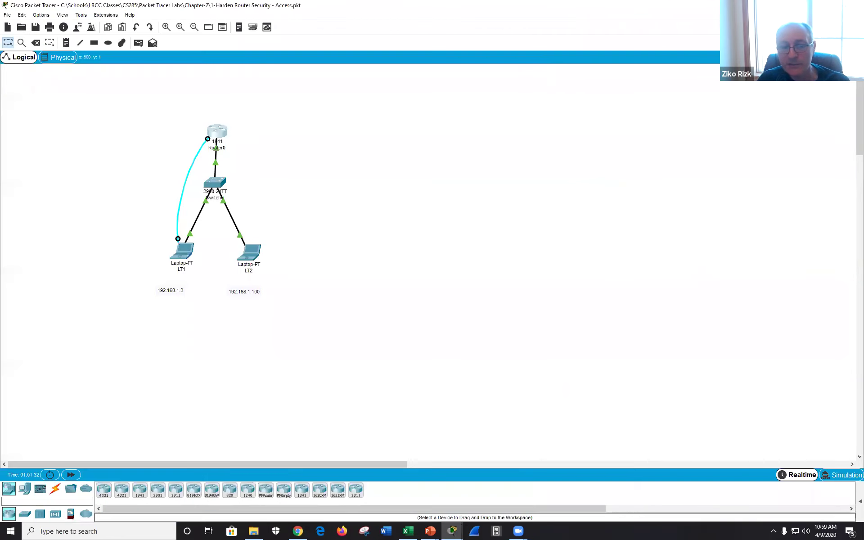
# - In a new Chrome tab, search Google for 'how secure is my pass' and open howsecureismypassword.net
pyautogui.click(296, 531)
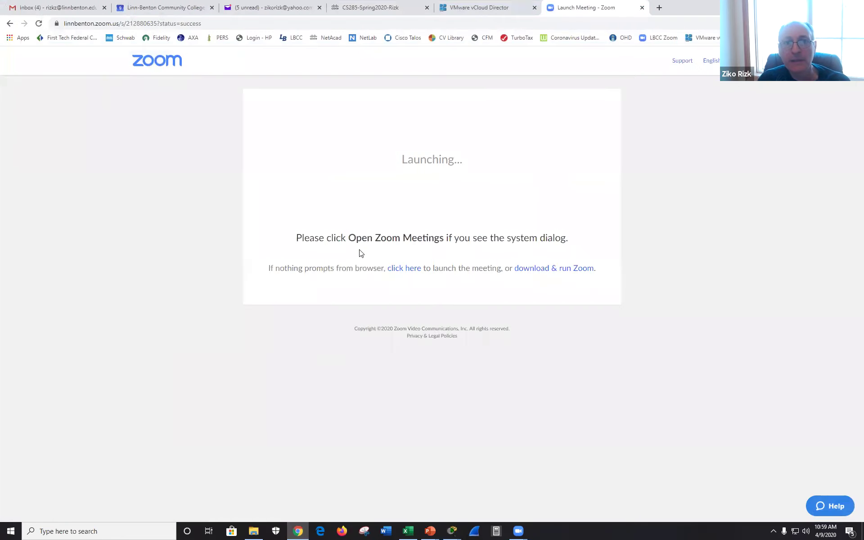
pyautogui.hotkey('ctrl', 't')
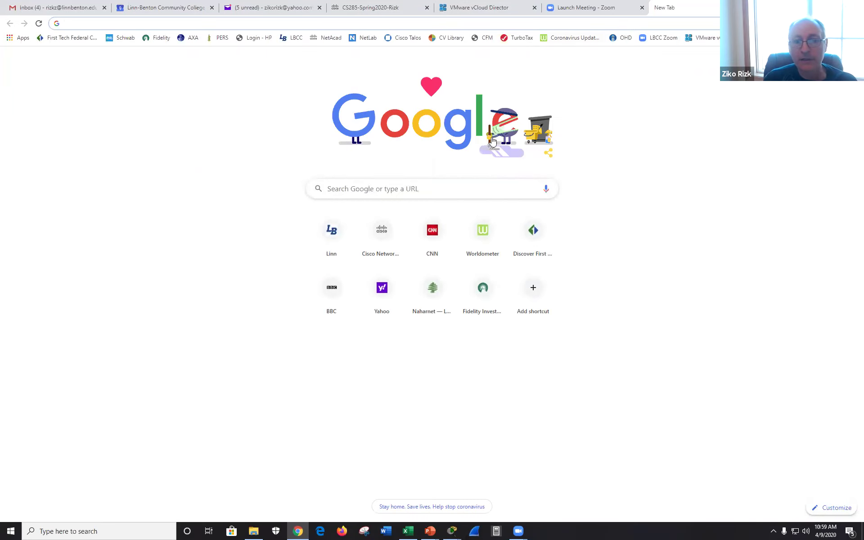
pyautogui.click(479, 183)
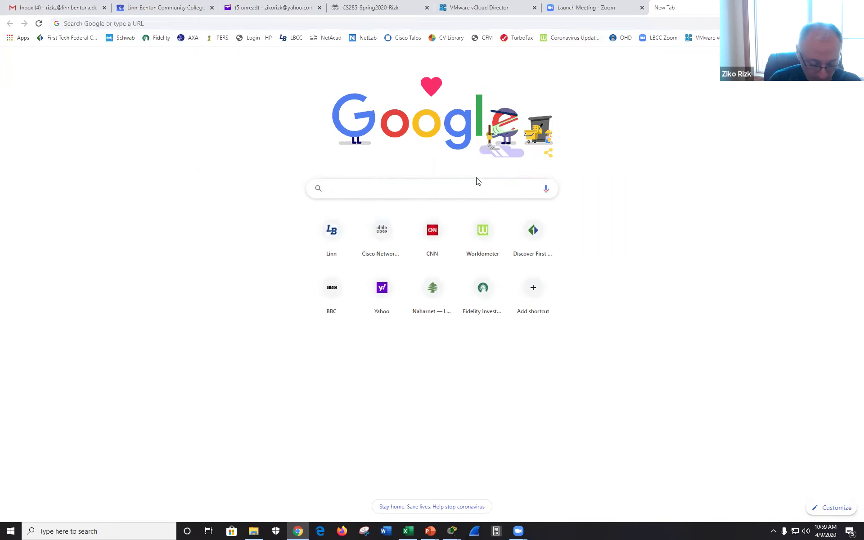
pyautogui.write('how secure')
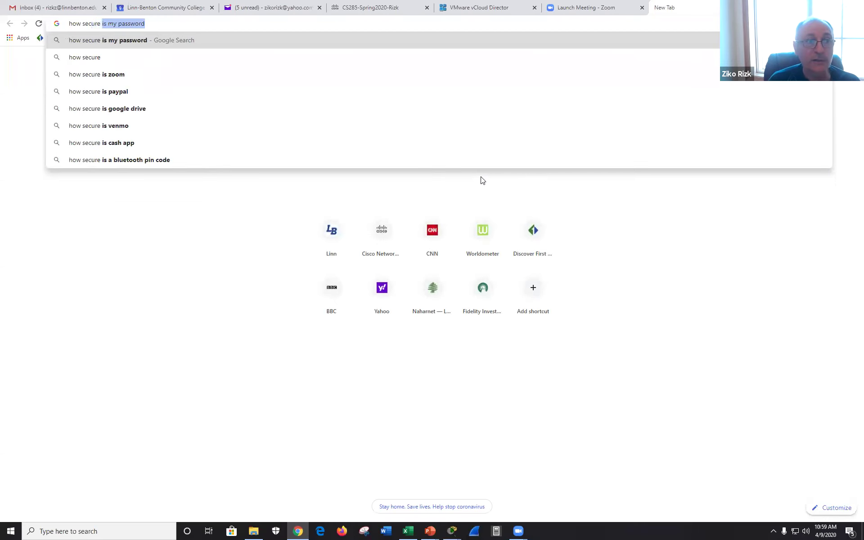
pyautogui.write(' is my pass')
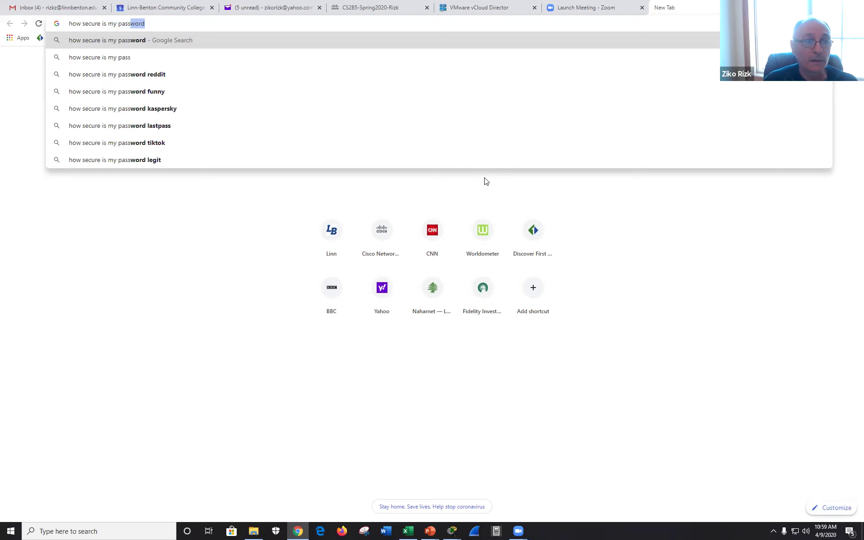
pyautogui.press('Return')
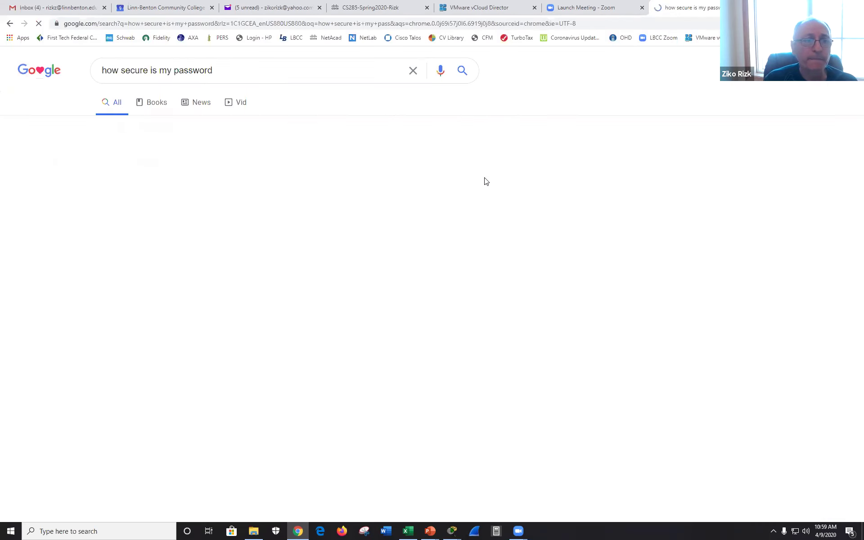
pyautogui.click(232, 166)
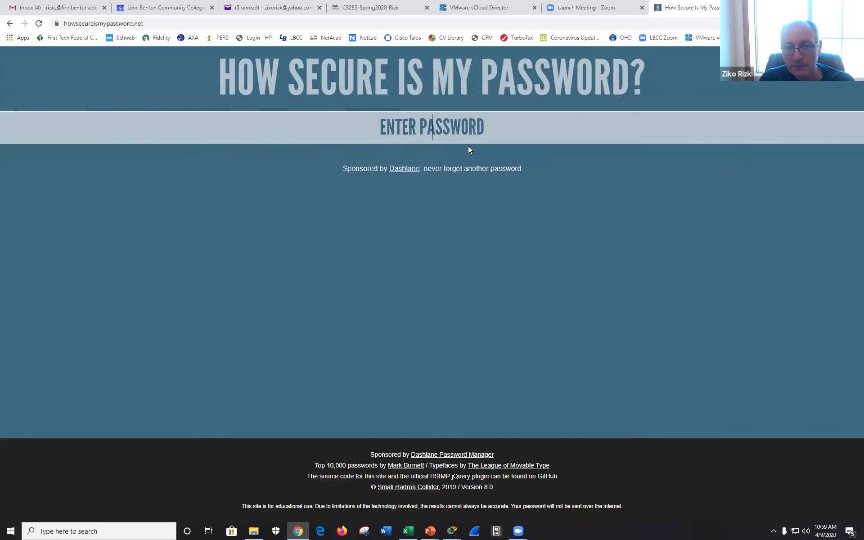
# - Test a sample word-plus-digits password, shorten it to compare, clear the field, and close the tab
pyautogui.write('secret')
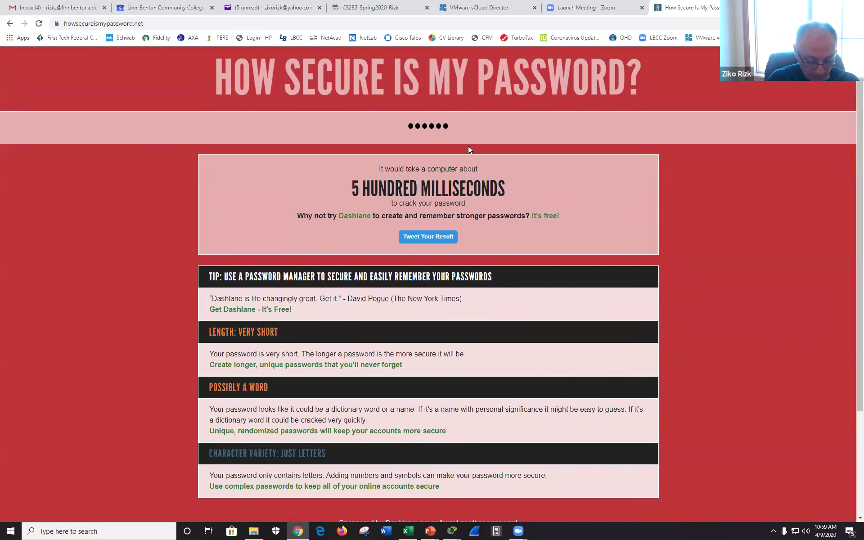
pyautogui.write('ive')
pyautogui.write('1234')
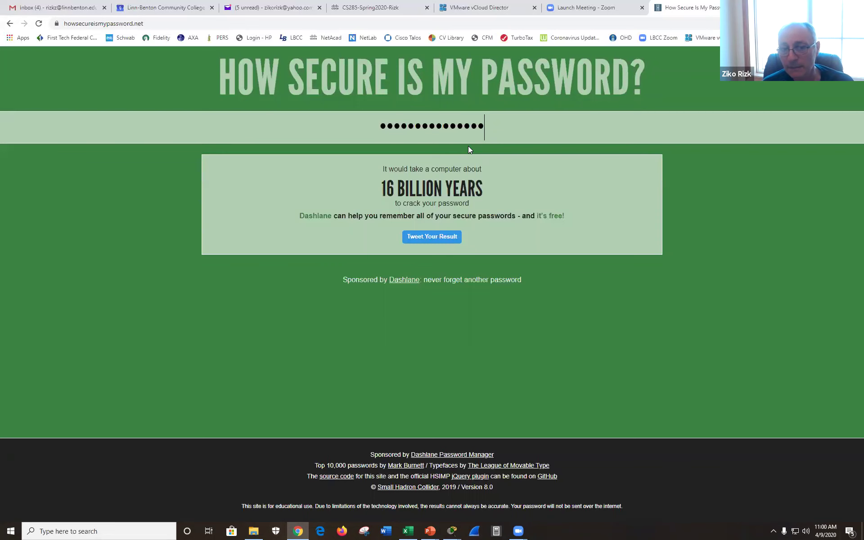
pyautogui.press('BackSpace')
pyautogui.press('BackSpace')
pyautogui.press('BackSpace')
pyautogui.press('BackSpace')
pyautogui.press('BackSpace')
pyautogui.press('BackSpace')
pyautogui.press('BackSpace')
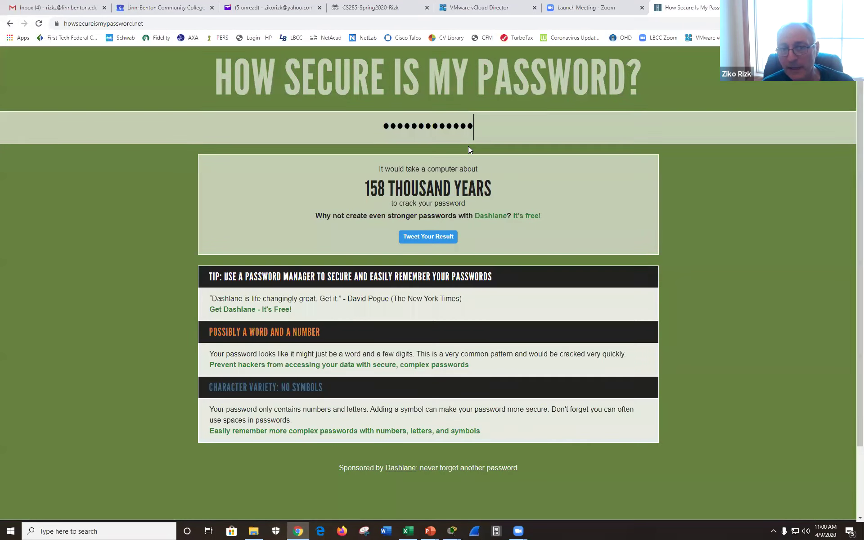
pyautogui.press('BackSpace')
pyautogui.press('BackSpace')
pyautogui.press('BackSpace')
pyautogui.press('BackSpace')
pyautogui.press('BackSpace')
pyautogui.press('BackSpace')
pyautogui.press('BackSpace')
pyautogui.press('BackSpace')
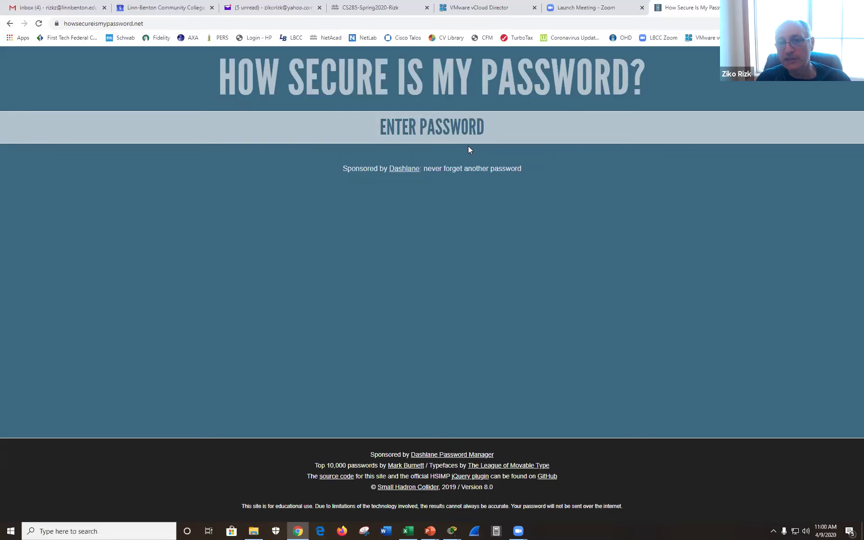
pyautogui.hotkey('ctrl', 'w')
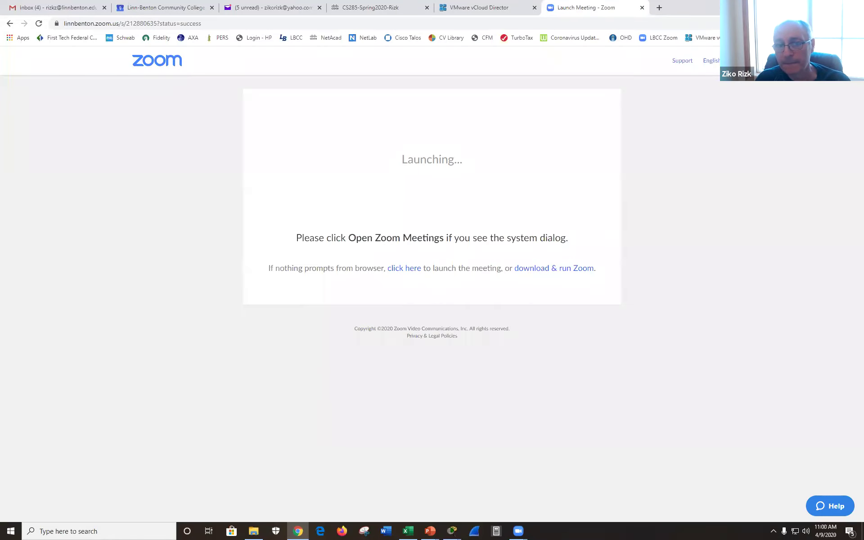
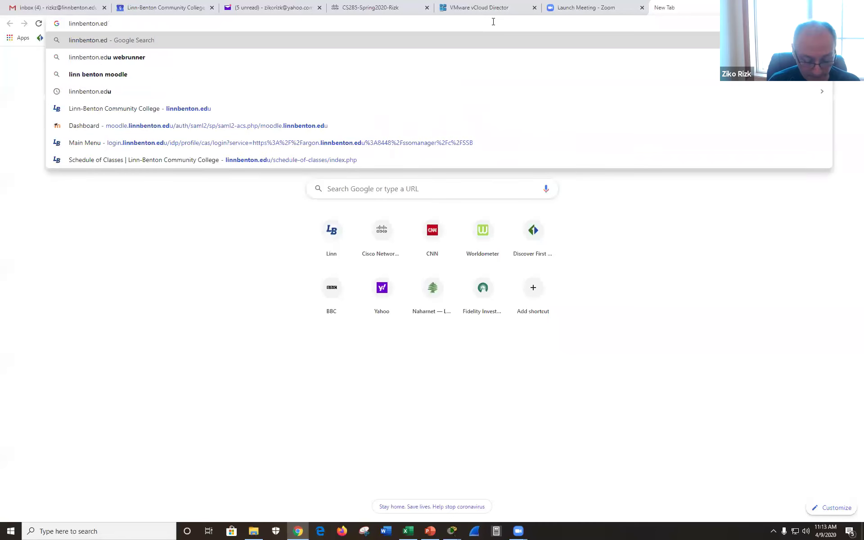
# - Load linnbenton.edu and open Chrome's Developer tools on the Security panel
pyautogui.press('Return')
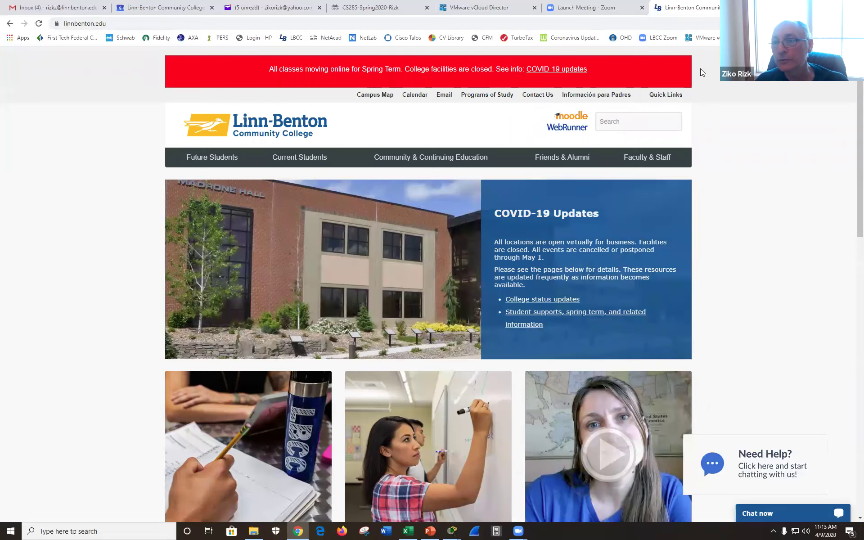
pyautogui.click(854, 23)
pyautogui.moveTo(773, 151)
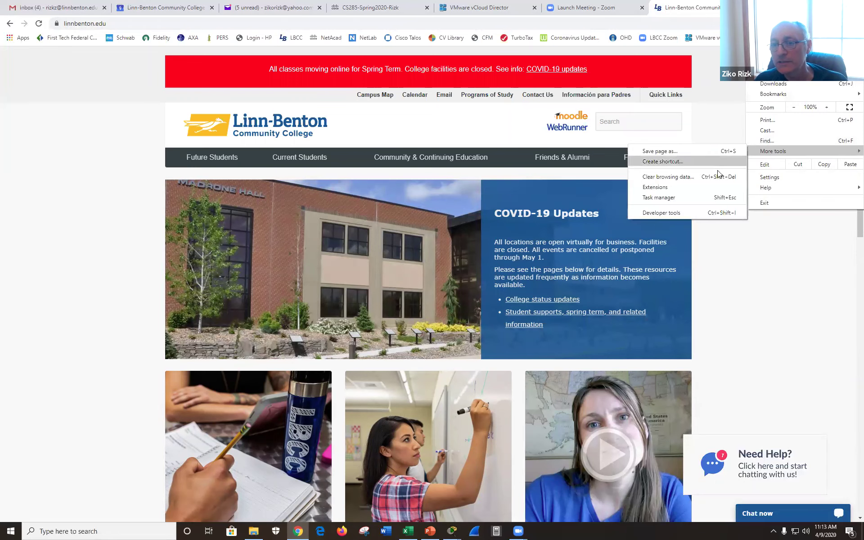
pyautogui.click(671, 211)
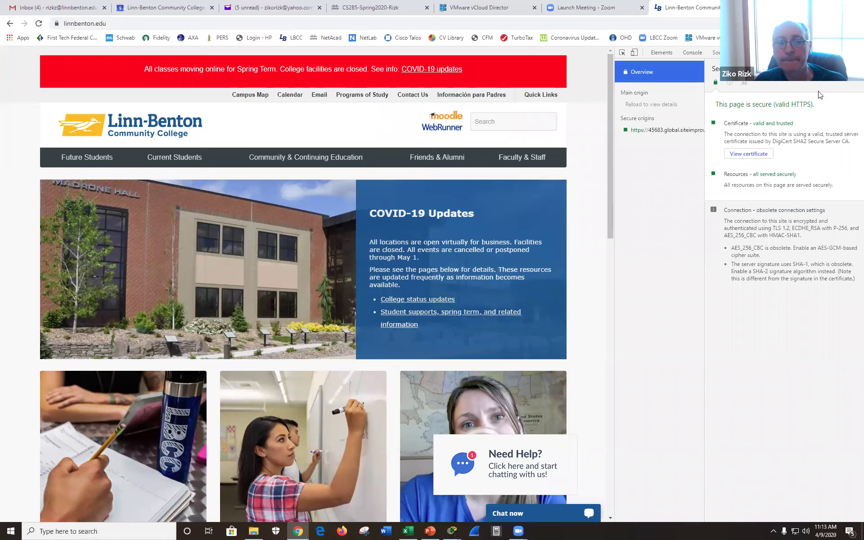
# - Open the *.linnbenton.edu certificate from the Security panel and show its Details fields
pyautogui.click(749, 154)
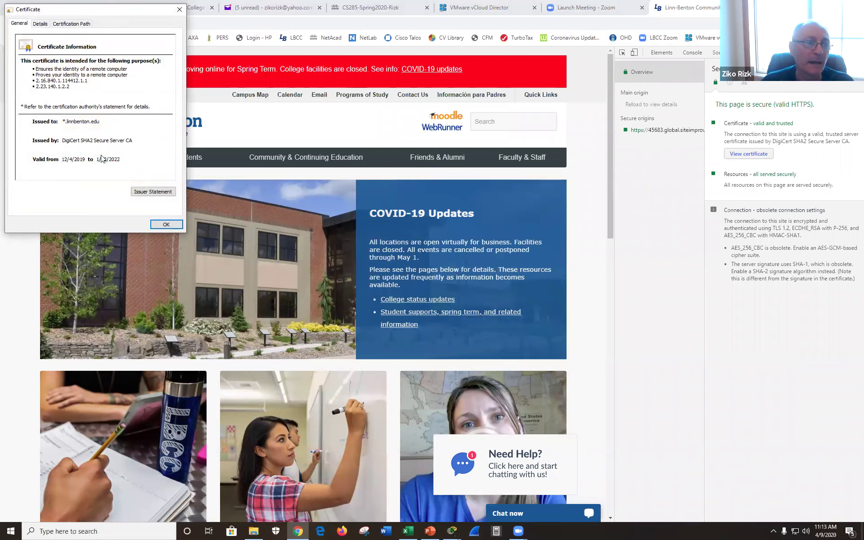
pyautogui.click(43, 25)
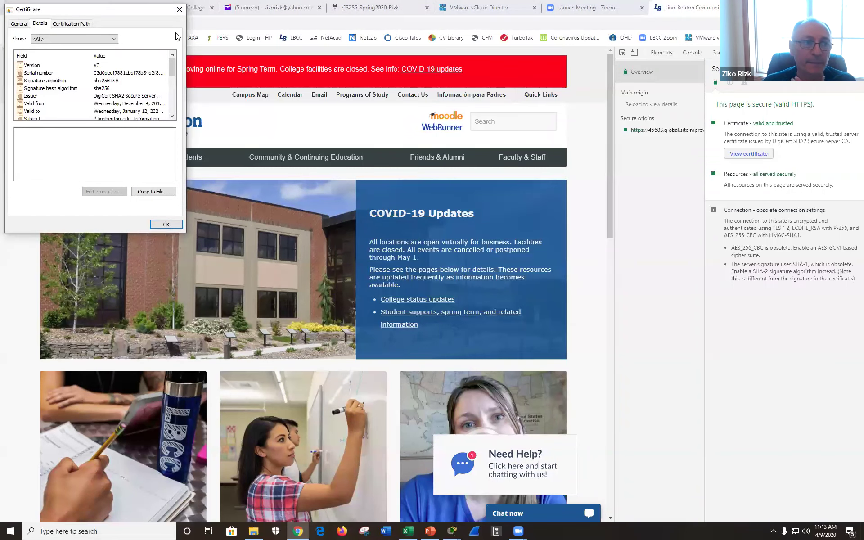
# - Inspect the sha256RSA signature algorithm, then the RSA (2048 Bits) public key bytes
pyautogui.click(97, 81)
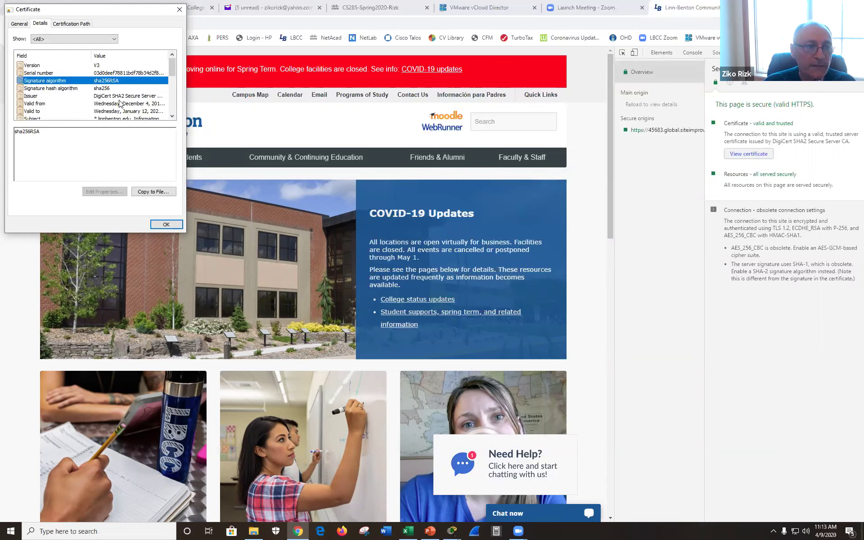
pyautogui.scroll(-1, 120, 104)
pyautogui.scroll(-1, 107, 107)
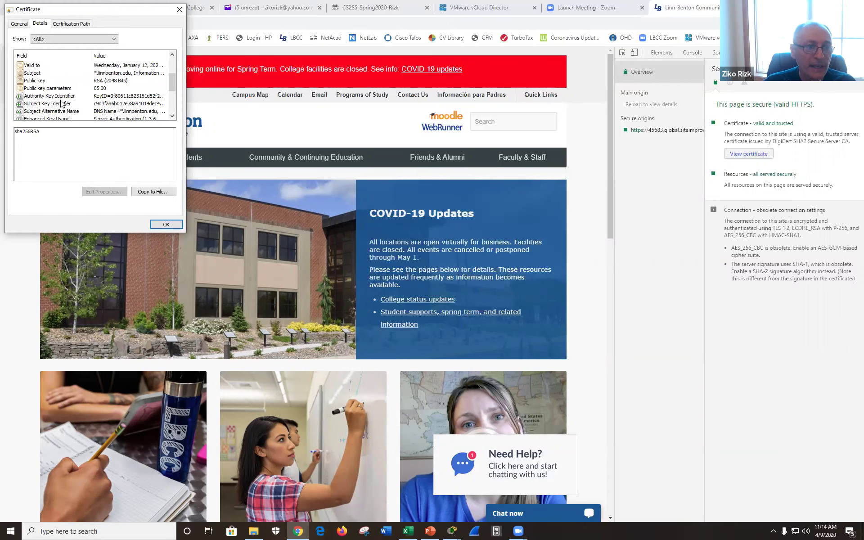
pyautogui.click(47, 81)
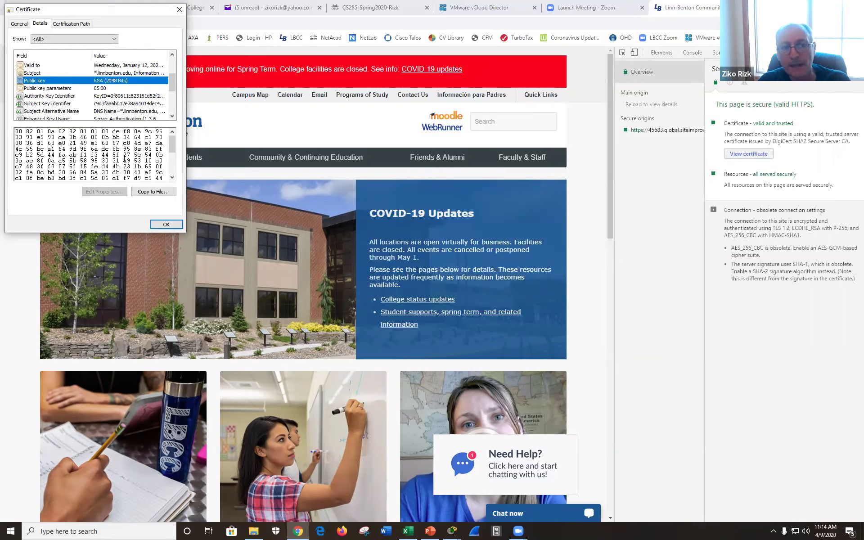
# - Highlight the public key hex bytes, then return to the certificate's General summary
pyautogui.moveTo(15, 132); pyautogui.dragTo(172, 189)
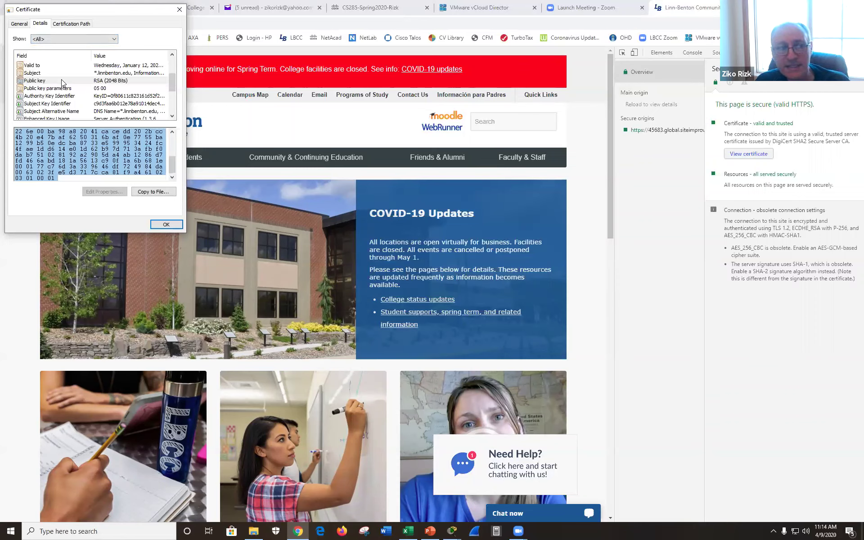
pyautogui.click(21, 23)
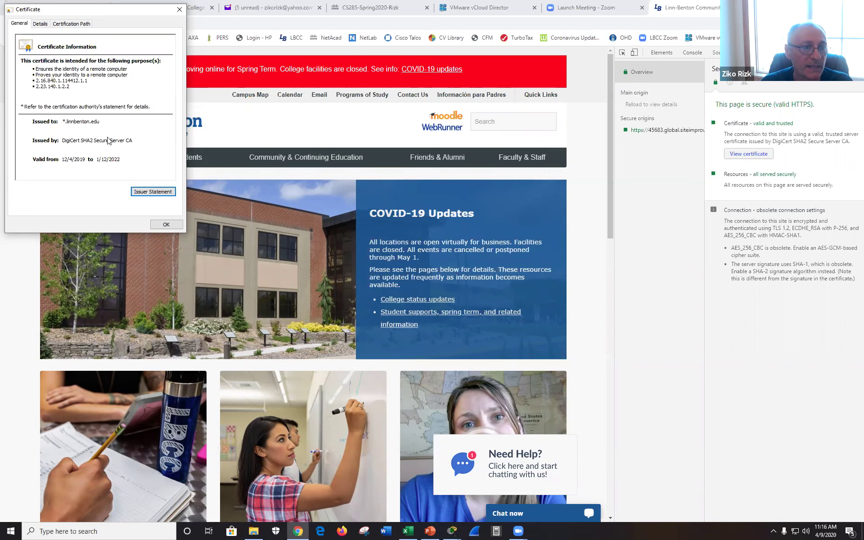
# - Close the certificate, load google.com, and open its GTS CA 1O1 certificate
pyautogui.click(178, 9)
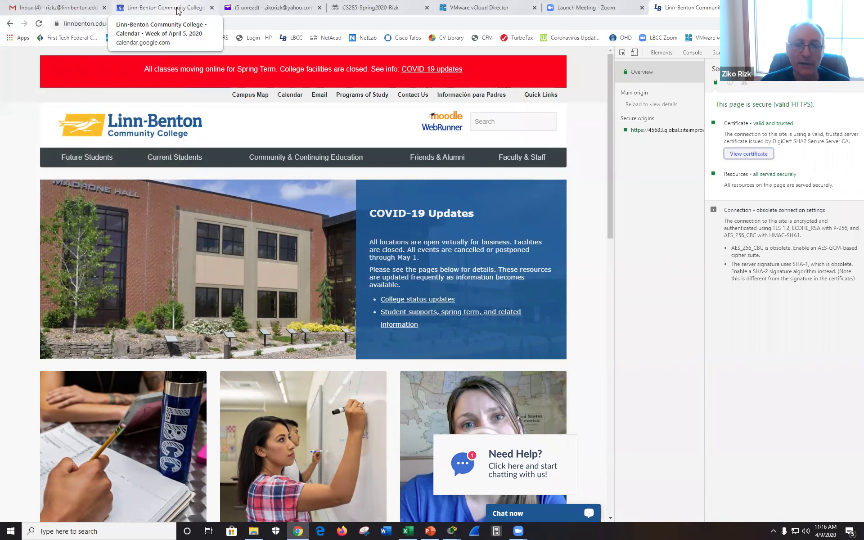
pyautogui.moveTo(215, 158)
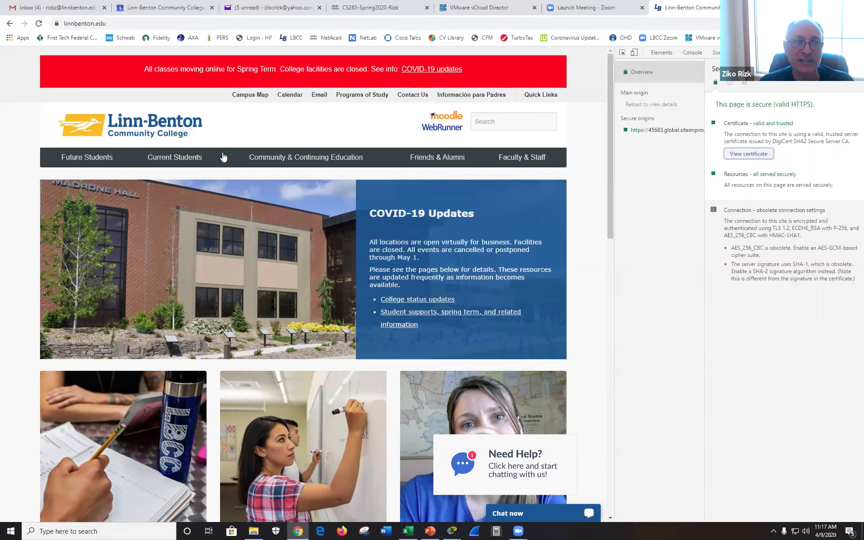
pyautogui.click(113, 25)
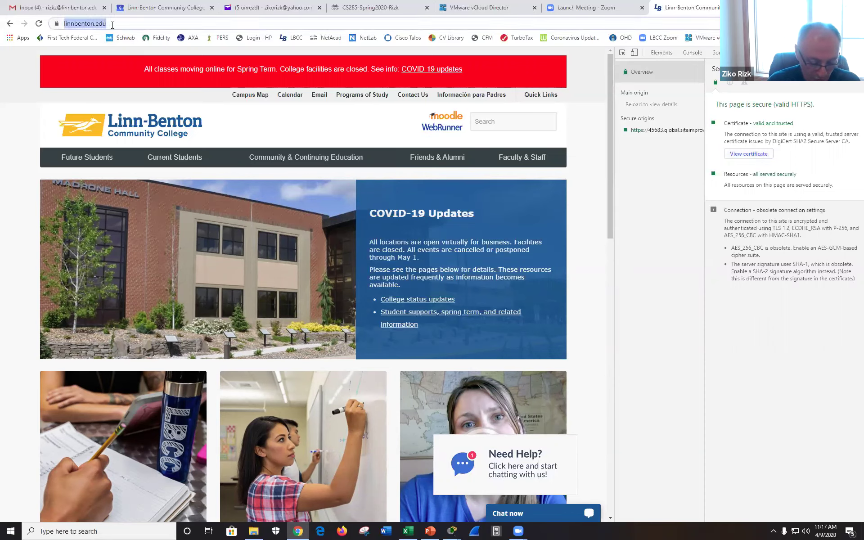
pyautogui.write('googh')
pyautogui.press('BackSpace')
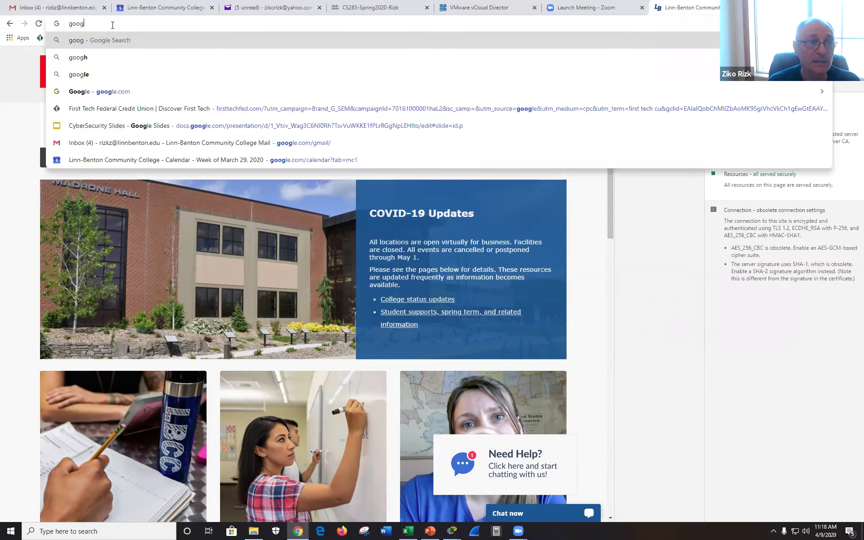
pyautogui.write('le.com')
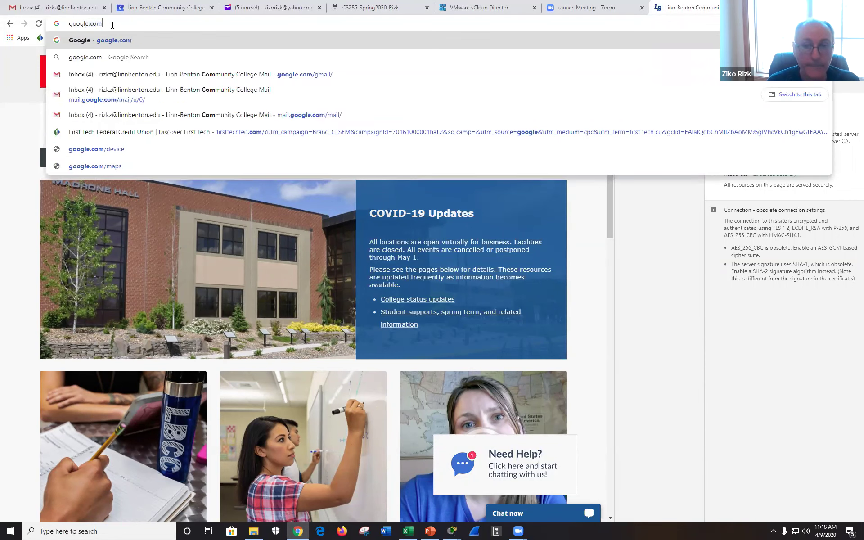
pyautogui.press('Return')
pyautogui.click(749, 153)
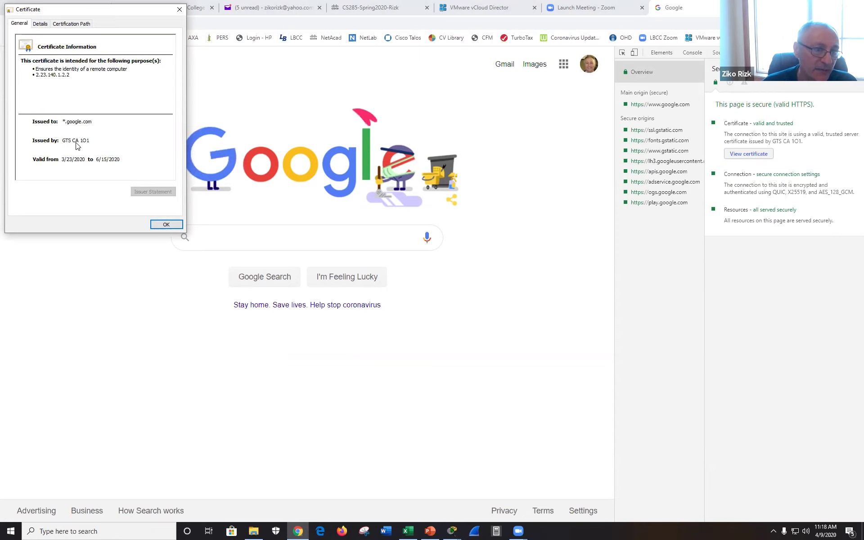
# - List google.com's certificate fields and scroll down to the ECC (256 Bits) public key
pyautogui.click(40, 25)
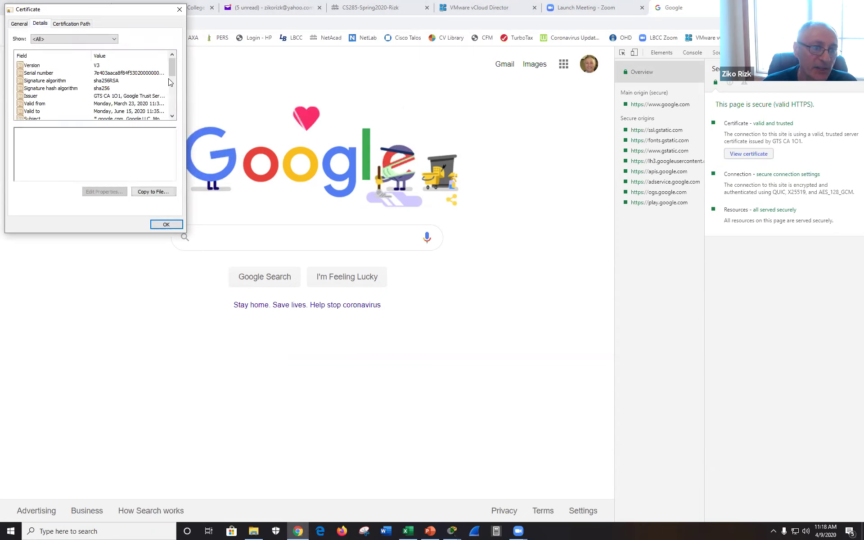
pyautogui.moveTo(171, 72)
pyautogui.mouseDown()
pyautogui.moveTo(170, 78)
pyautogui.moveTo(171, 63)
pyautogui.mouseUp()
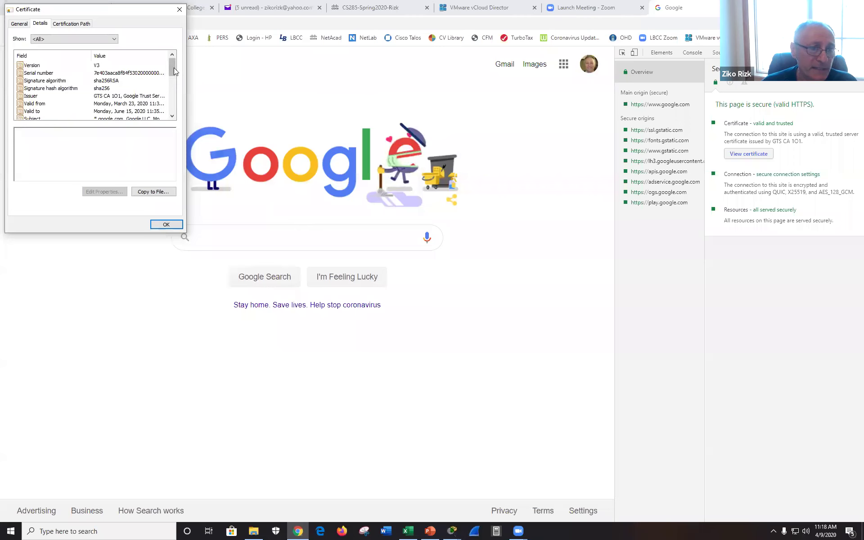
pyautogui.moveTo(172, 68); pyautogui.dragTo(166, 88)
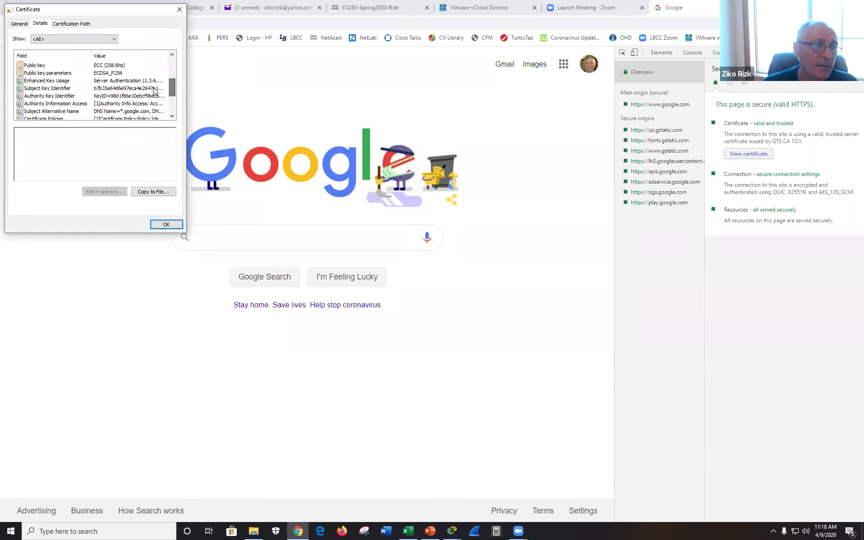
# - View google.com's public key, close the viewer, and return to the Configuring SSH slides in PowerPoint
pyautogui.click(47, 66)
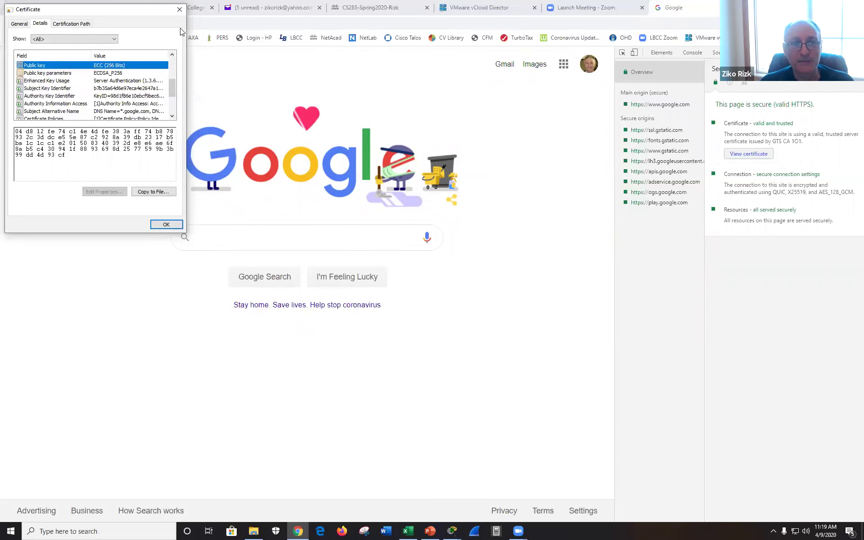
pyautogui.click(179, 10)
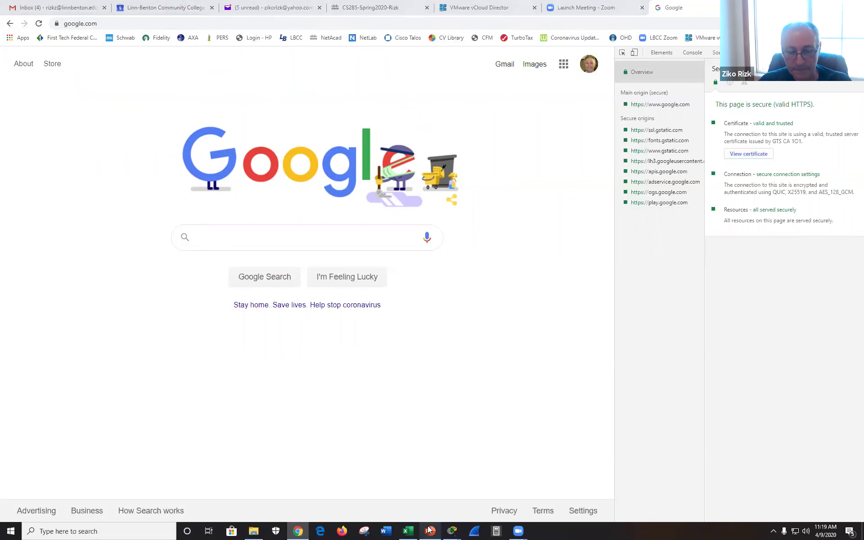
pyautogui.click(410, 515)
pyautogui.scroll(1, 339, 307)
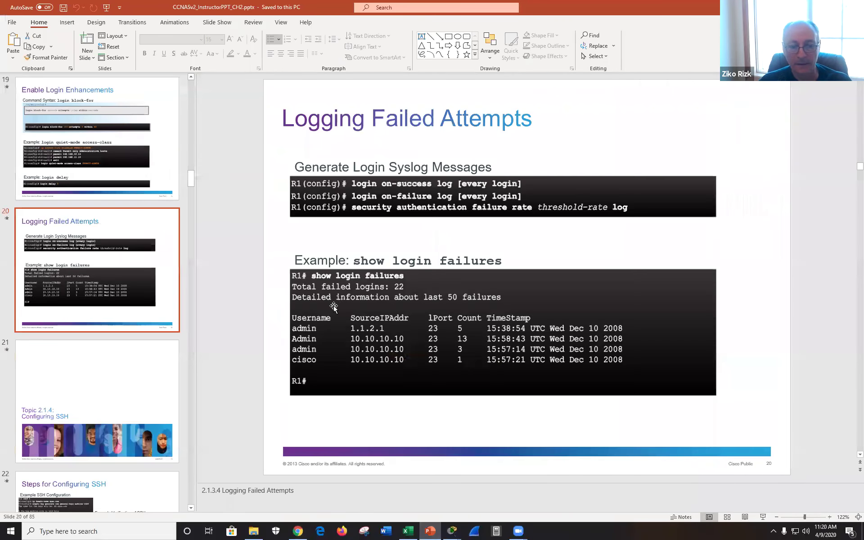
pyautogui.scroll(-2, 339, 306)
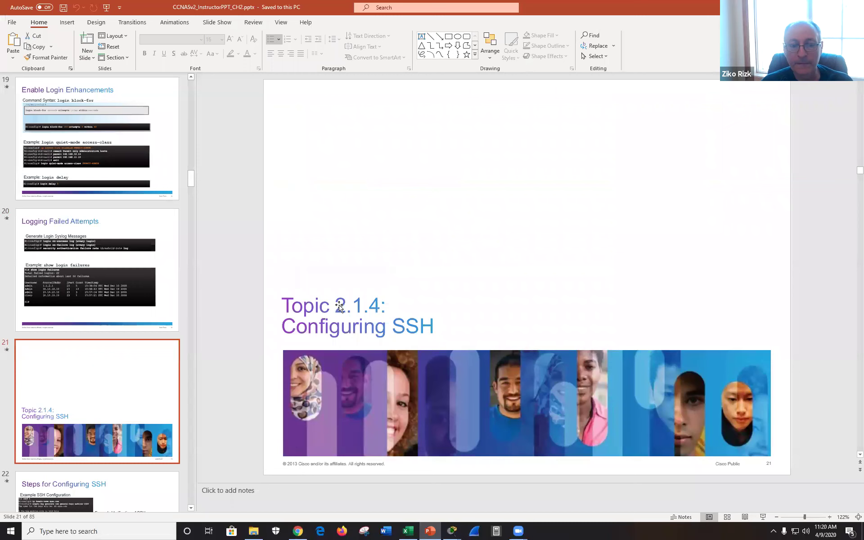
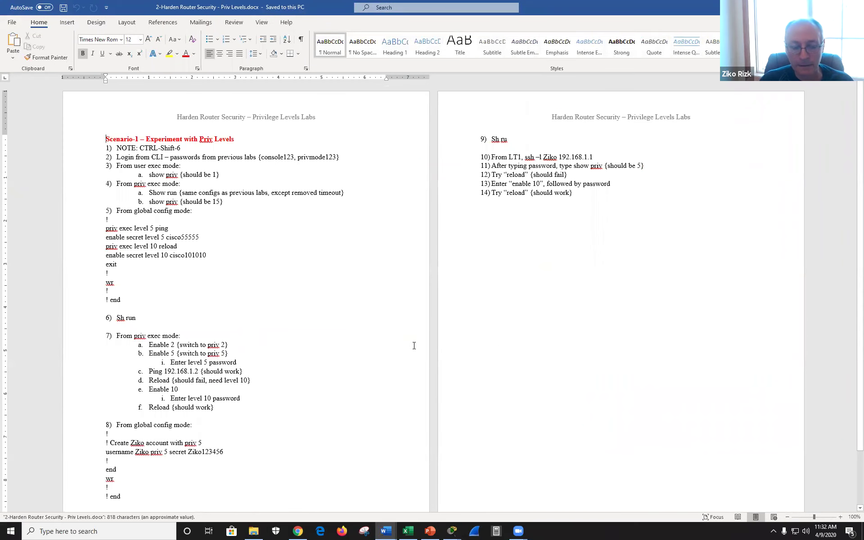
# - Open '2-Harden Router Security - Priv Levels.pkt' from the Chapter-2 folder in File Explorer
pyautogui.click(254, 531)
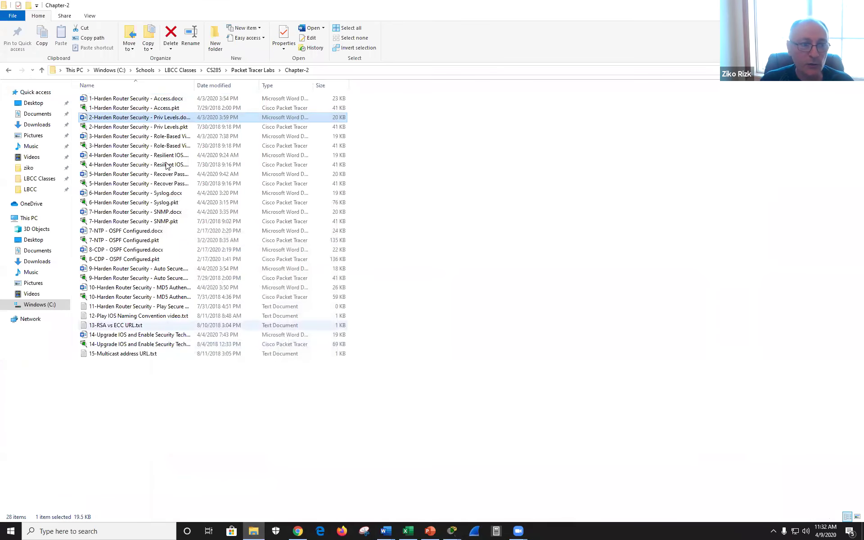
pyautogui.doubleClick(165, 128)
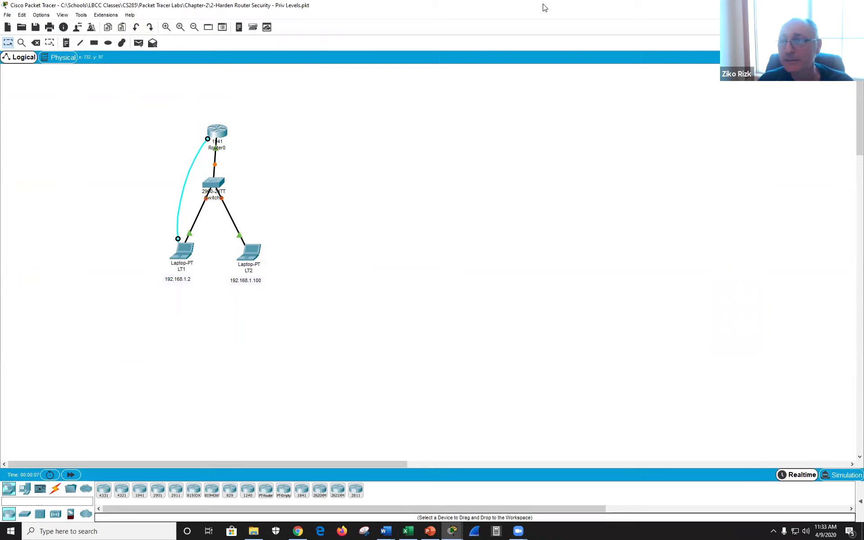
# - Snap Packet Tracer to the right half and the Priv Levels lab guide document to the left
pyautogui.press('super+Right')
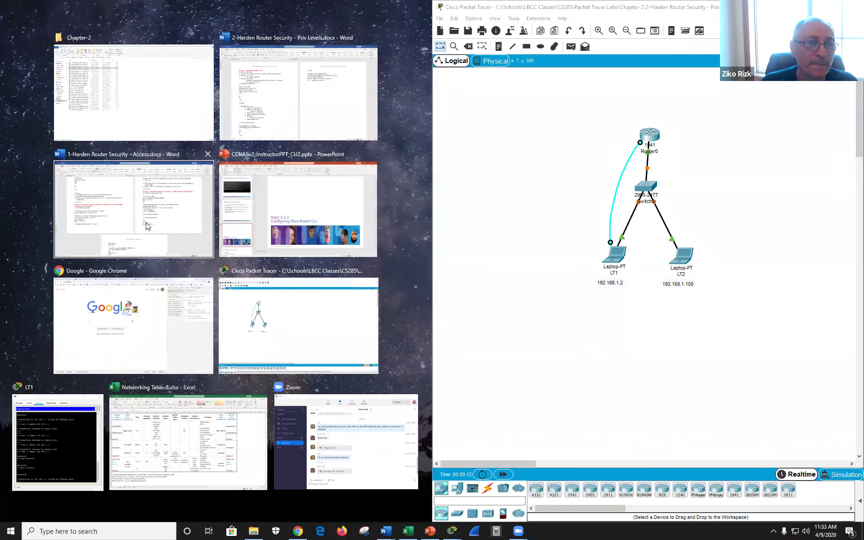
pyautogui.press('Return')
pyautogui.hotkey('alt', 'Tab')
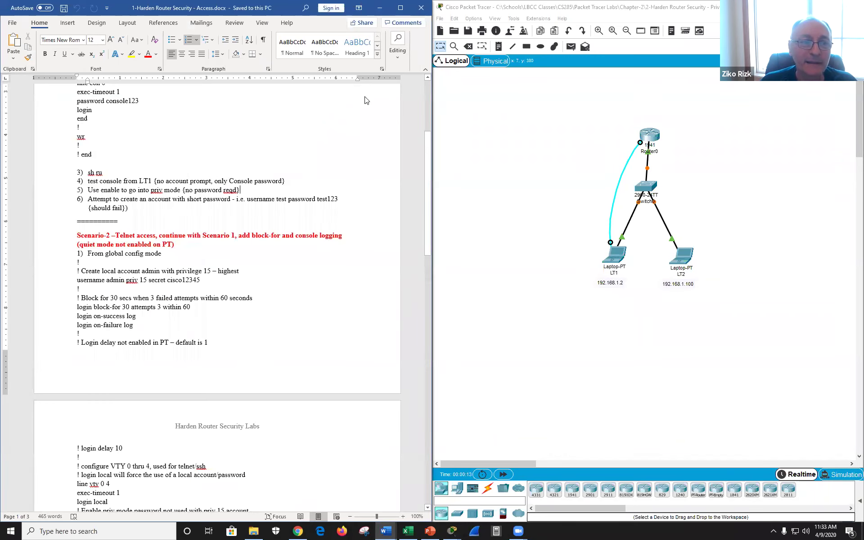
pyautogui.click(384, 530)
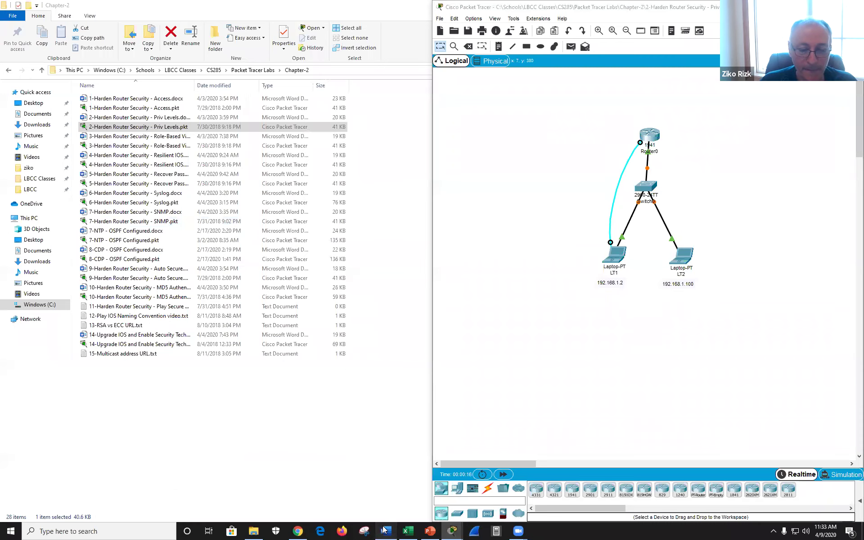
pyautogui.click(384, 530)
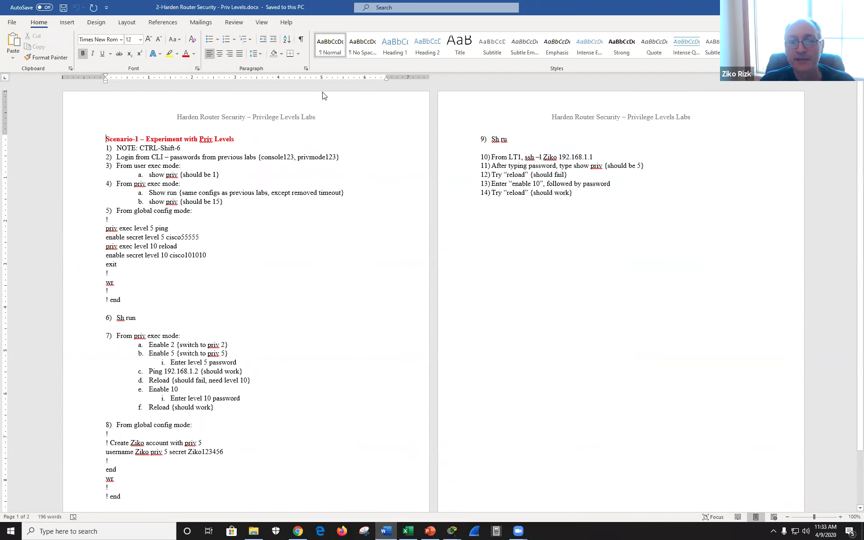
pyautogui.press('super+Left')
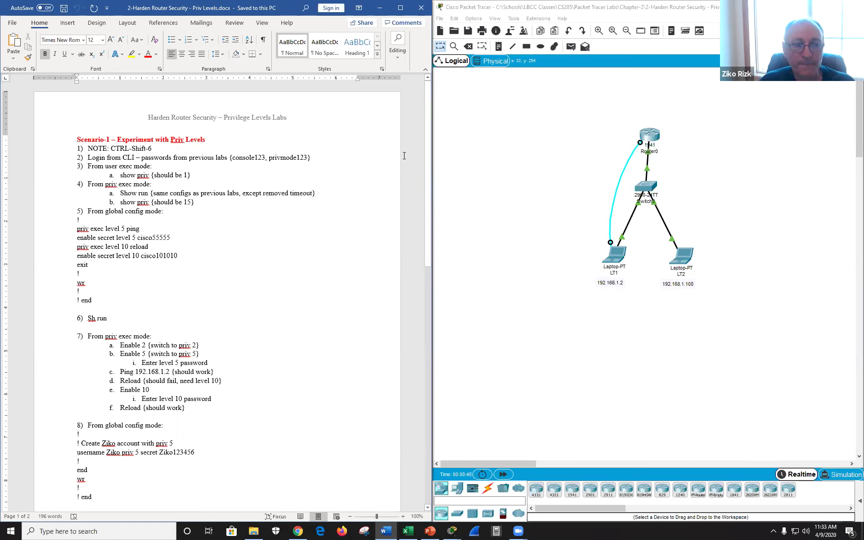
# - Open Router0's CLI and log into the console with its password
pyautogui.click(649, 138)
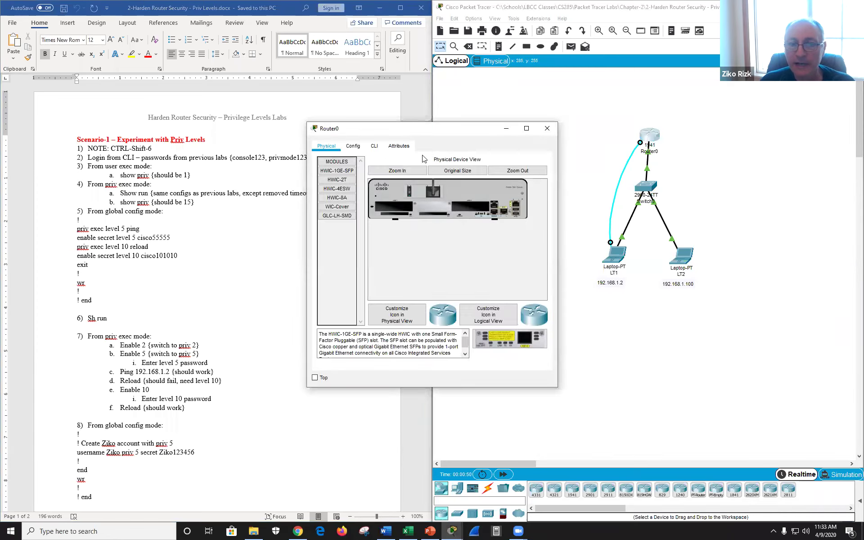
pyautogui.click(374, 146)
pyautogui.moveTo(403, 130); pyautogui.dragTo(557, 130)
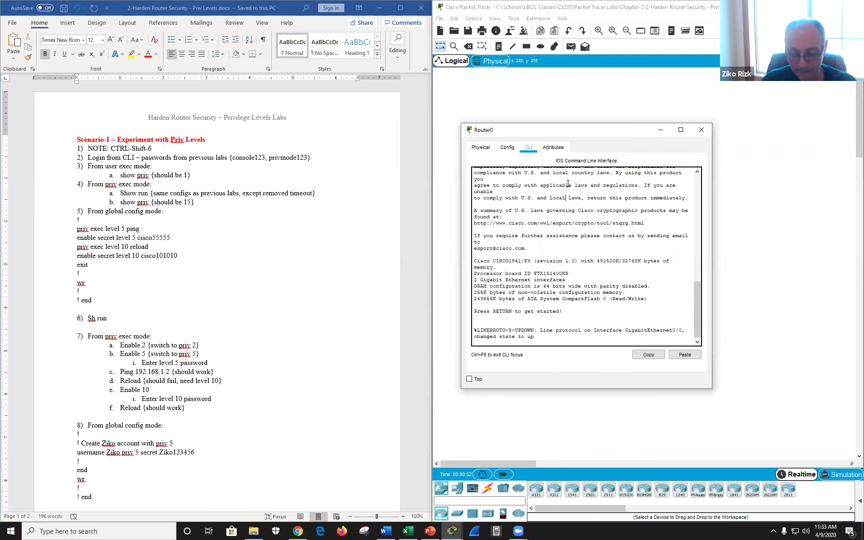
pyautogui.press('Return')
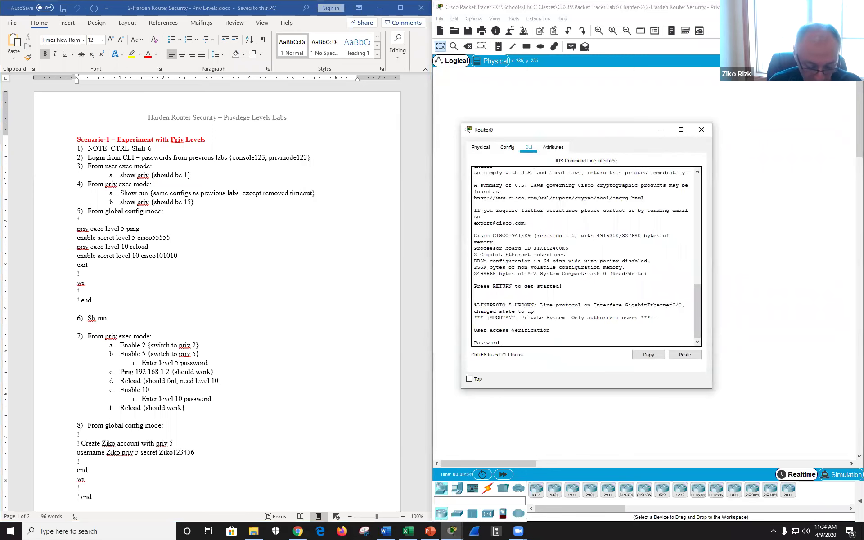
pyautogui.press('Return')
pyautogui.press('Return')
# - Enter privileged mode with the enable password and confirm 'sh priv' reports level 15
pyautogui.write('en')
pyautogui.press('Return')
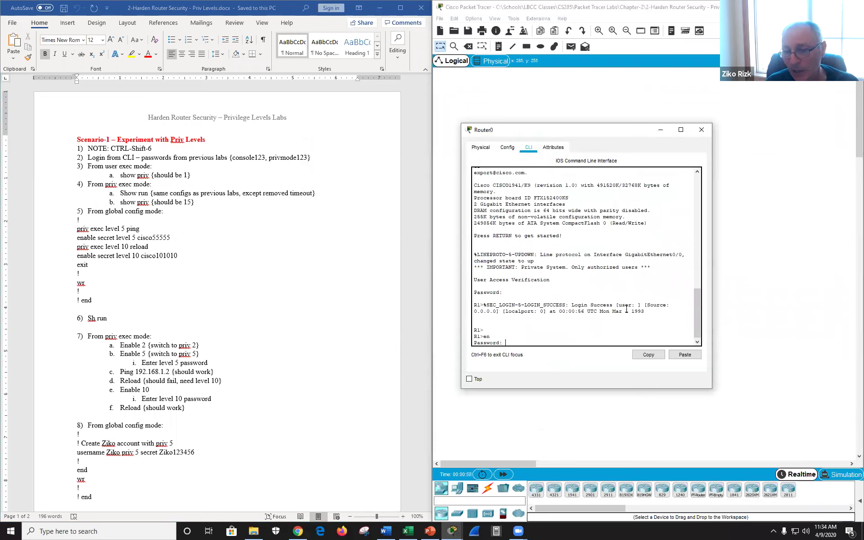
pyautogui.moveTo(646, 311); pyautogui.dragTo(473, 304)
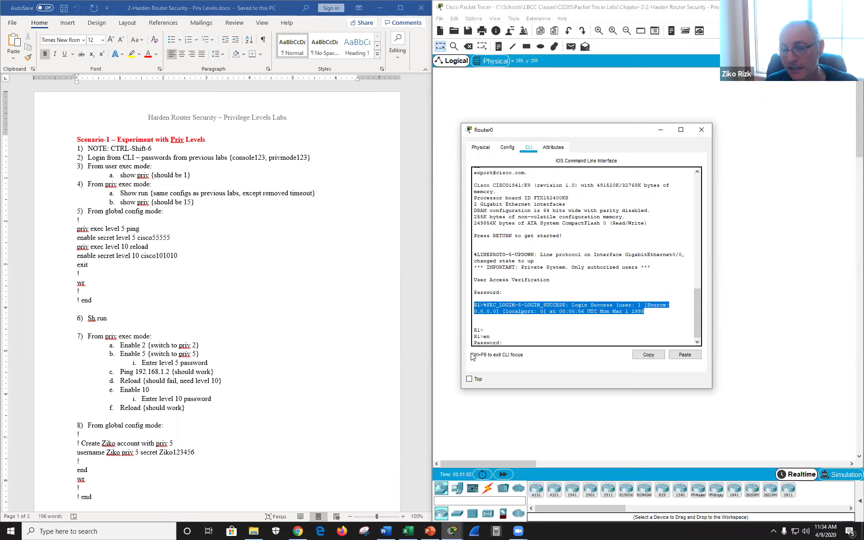
pyautogui.click(529, 327)
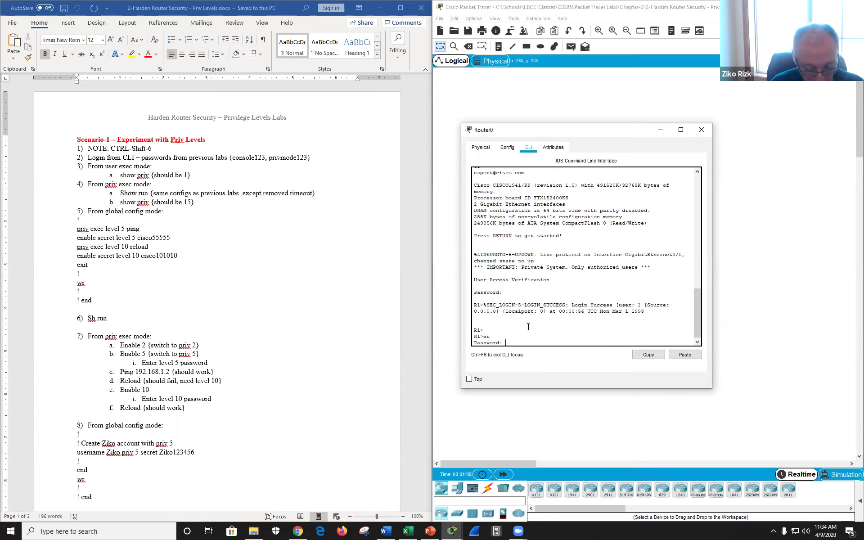
pyautogui.press('Return')
pyautogui.press('Return')
pyautogui.press('Return')
pyautogui.press('Return')
pyautogui.press('Return')
pyautogui.press('Return')
pyautogui.press('Return')
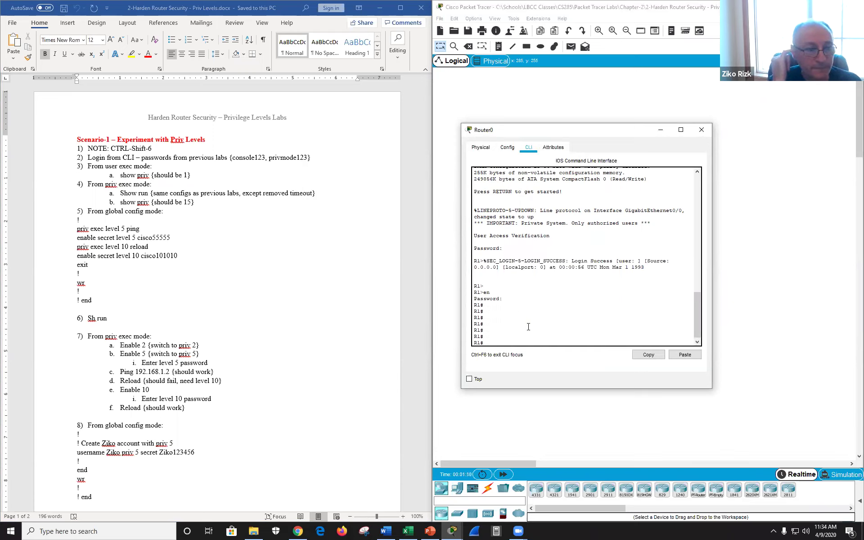
pyautogui.write('sh')
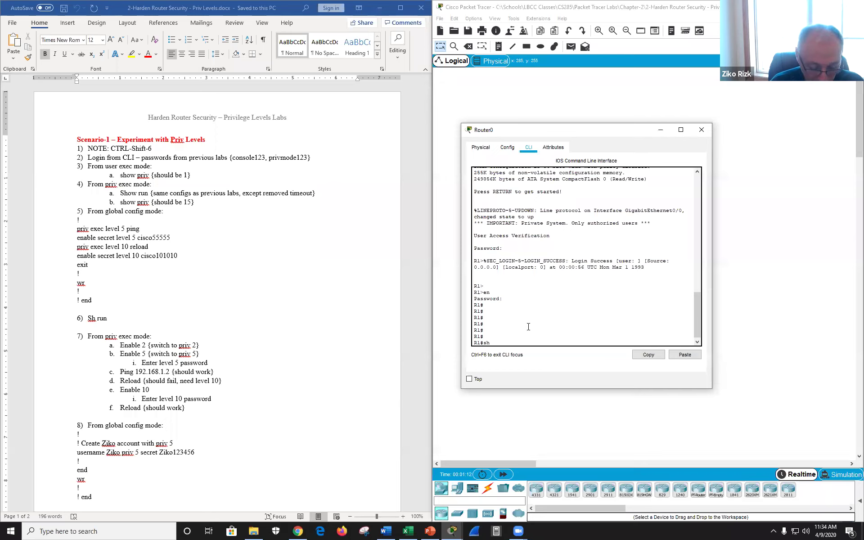
pyautogui.write(' priv')
pyautogui.press('Return')
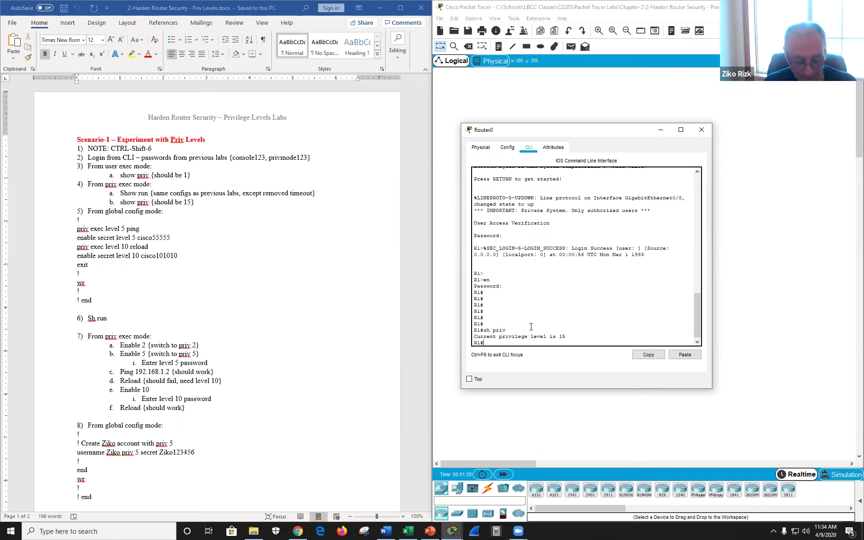
# - Exit, log back into Router0's console and check the user-mode privilege level with 'sh priv'
pyautogui.write('exit')
pyautogui.press('Return')
pyautogui.press('Return')
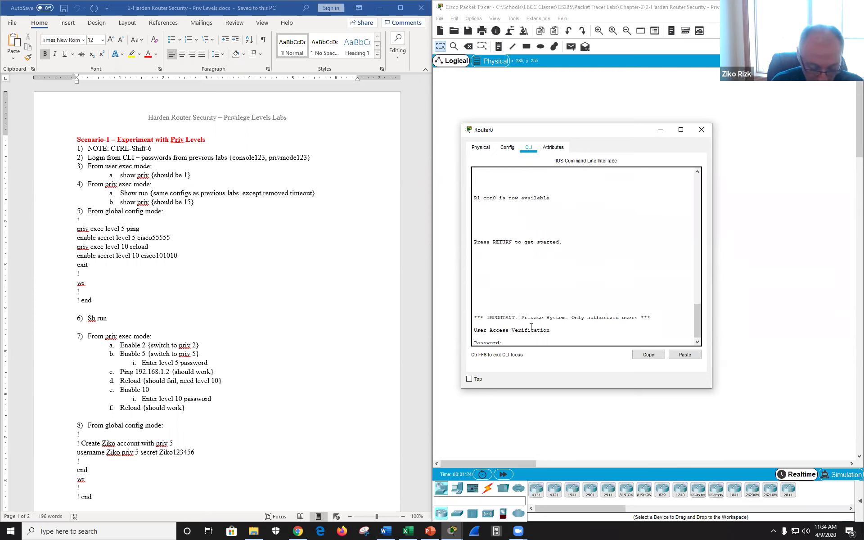
pyautogui.press('Return')
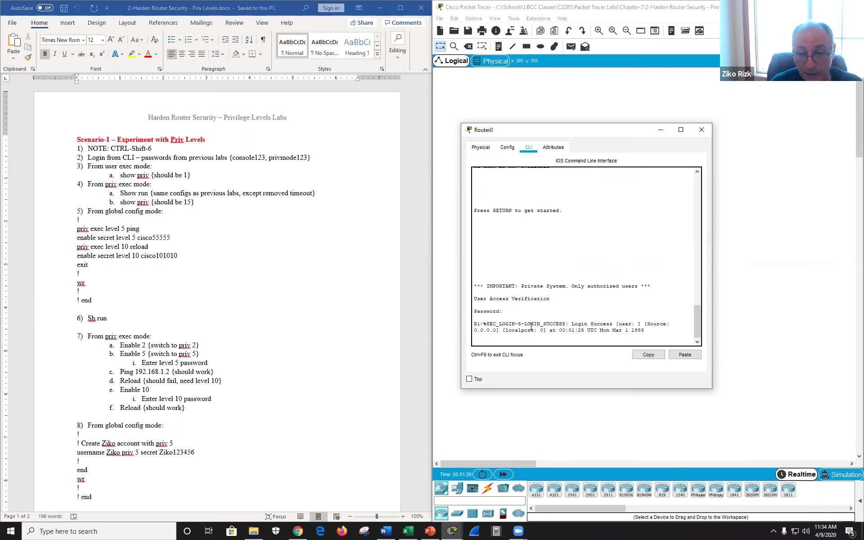
pyautogui.press('Return')
pyautogui.write('sh priv')
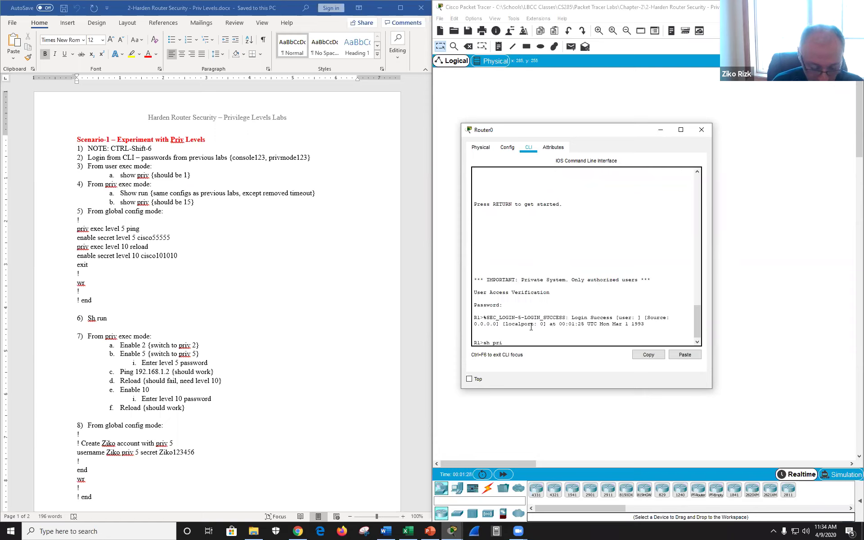
pyautogui.press('Return')
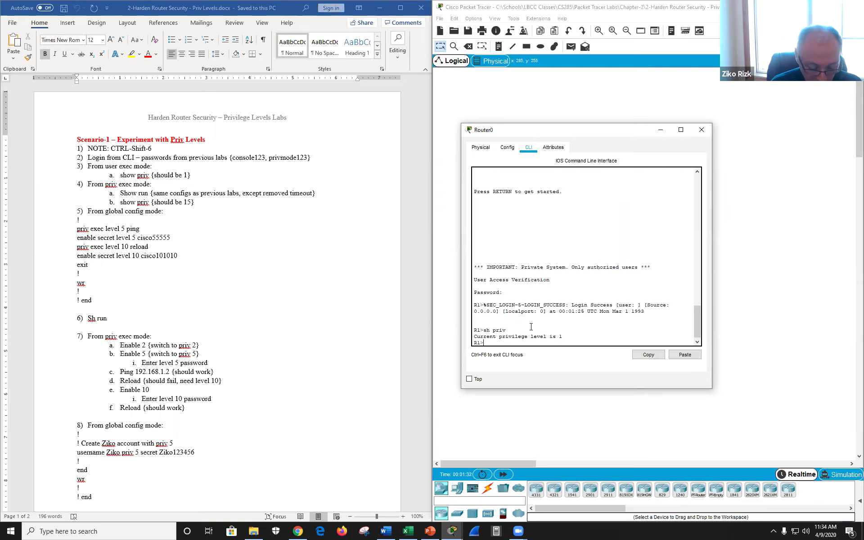
# - List the available user exec commands with '?'
pyautogui.write('sh')
pyautogui.press('Return')
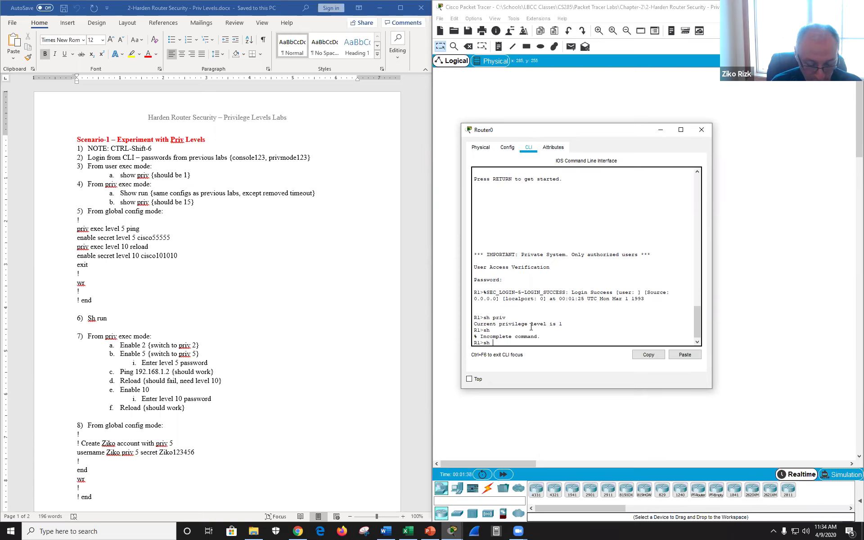
pyautogui.write('sh')
pyautogui.press('BackSpace')
pyautogui.press('BackSpace')
pyautogui.write('?')
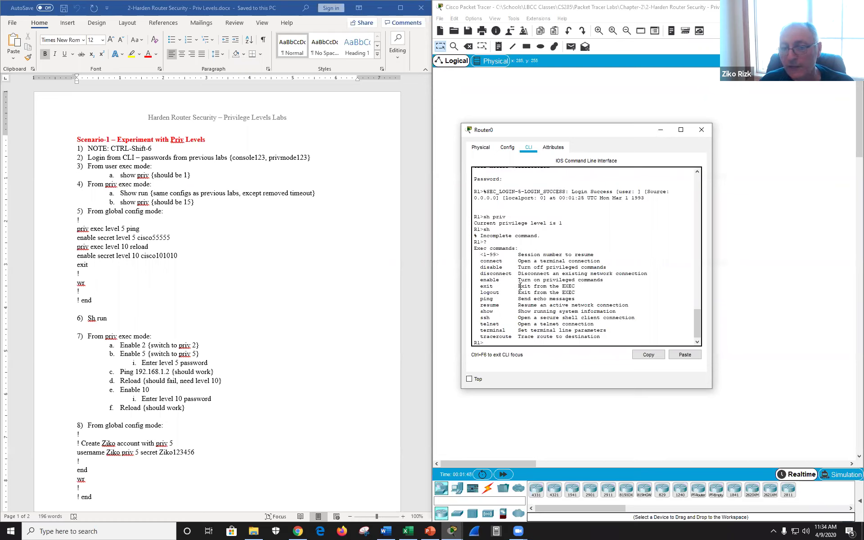
# - Re-enter privileged mode with 'en' and the enable password, confirming privilege level 15
pyautogui.write('en')
pyautogui.press('Return')
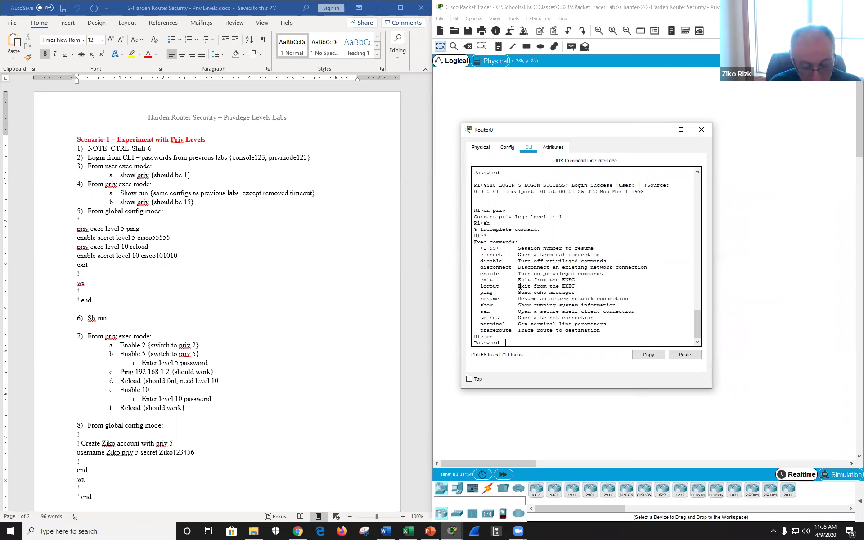
pyautogui.press('Return')
pyautogui.press('Return')
pyautogui.press('Return')
pyautogui.press('Return')
pyautogui.press('Return')
pyautogui.press('Return')
pyautogui.press('Return')
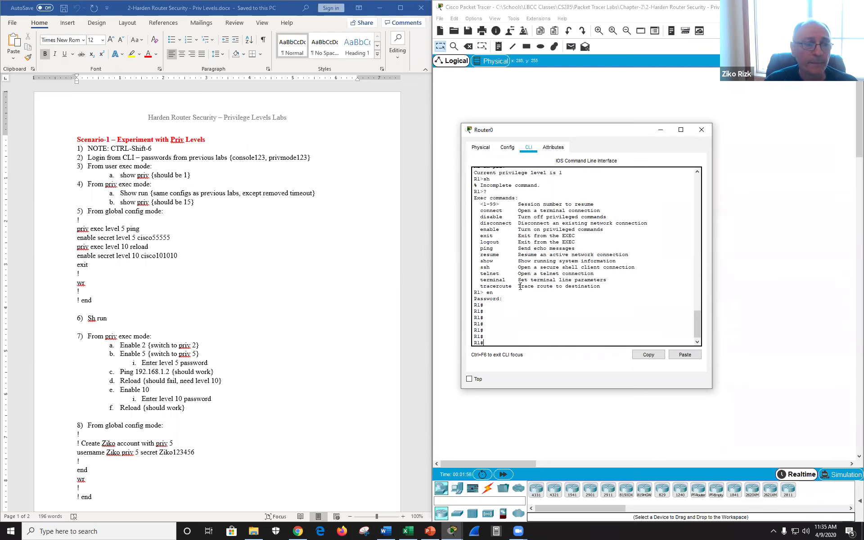
pyautogui.write('sh priv')
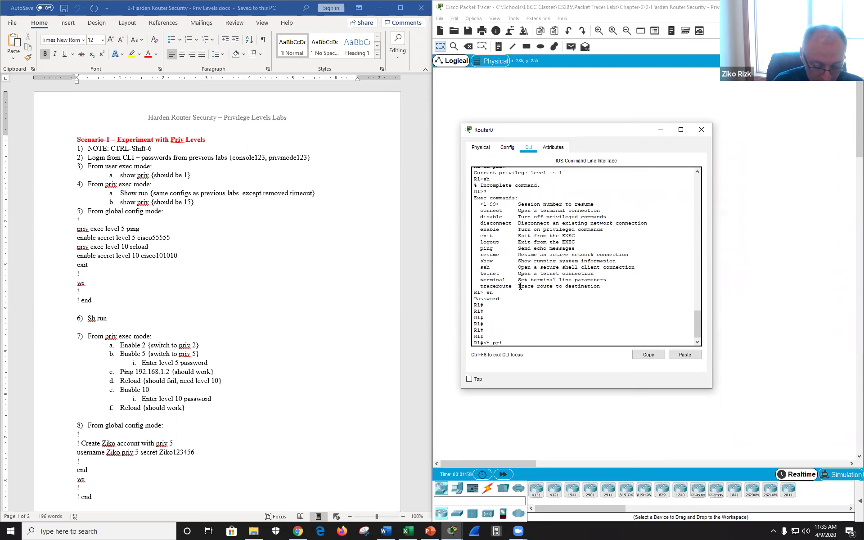
pyautogui.press('Return')
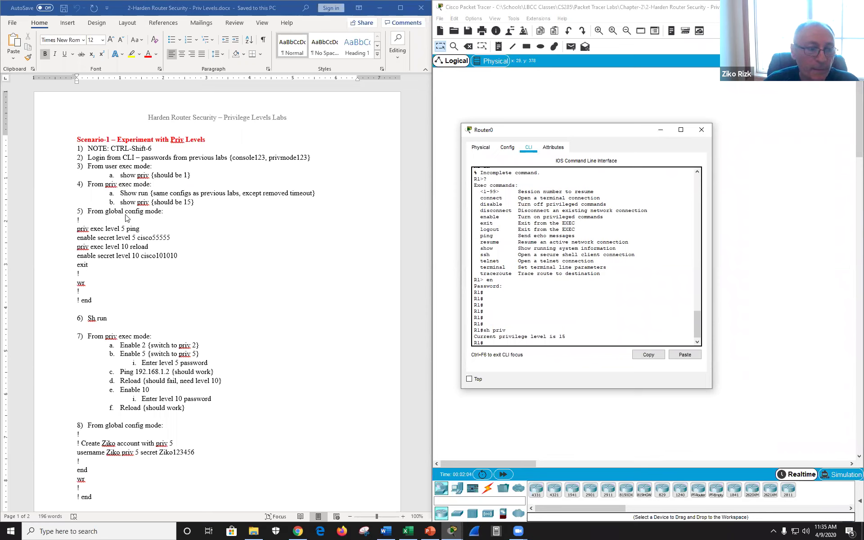
# - Select the level 5 ping, enable secret and level 10 lines in the lab guide
pyautogui.click(109, 228)
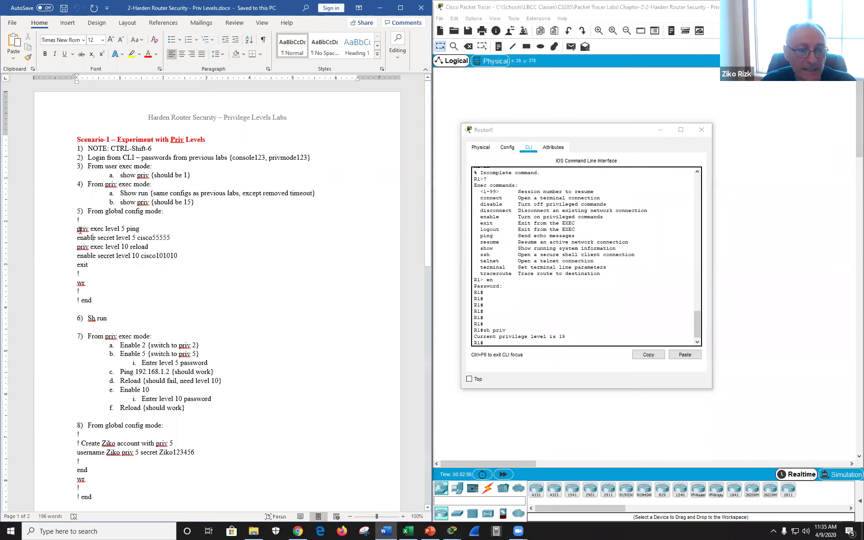
pyautogui.moveTo(78, 229); pyautogui.dragTo(142, 230)
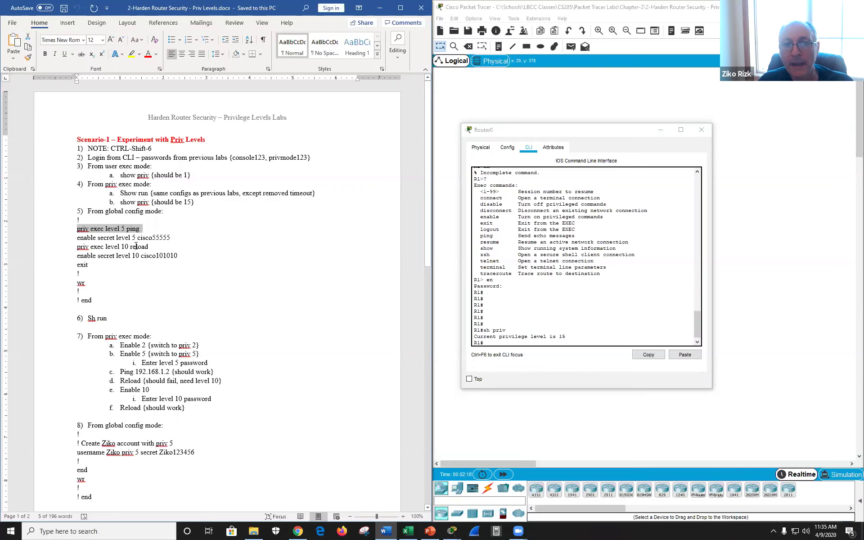
pyautogui.click(121, 237)
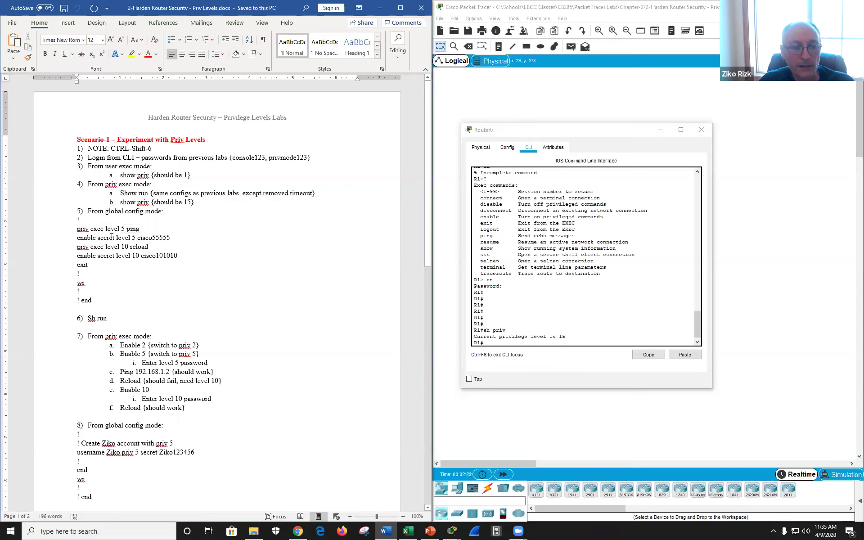
pyautogui.moveTo(172, 237); pyautogui.dragTo(78, 229)
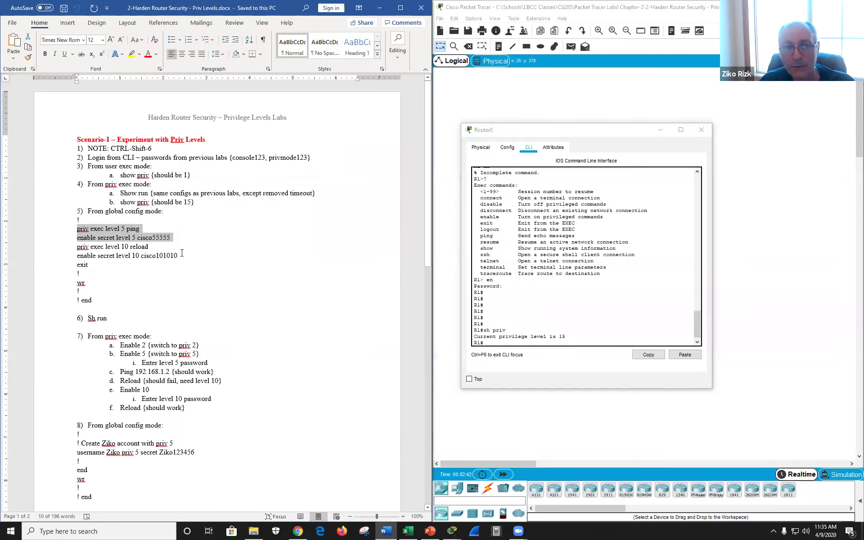
pyautogui.moveTo(180, 255); pyautogui.dragTo(82, 249)
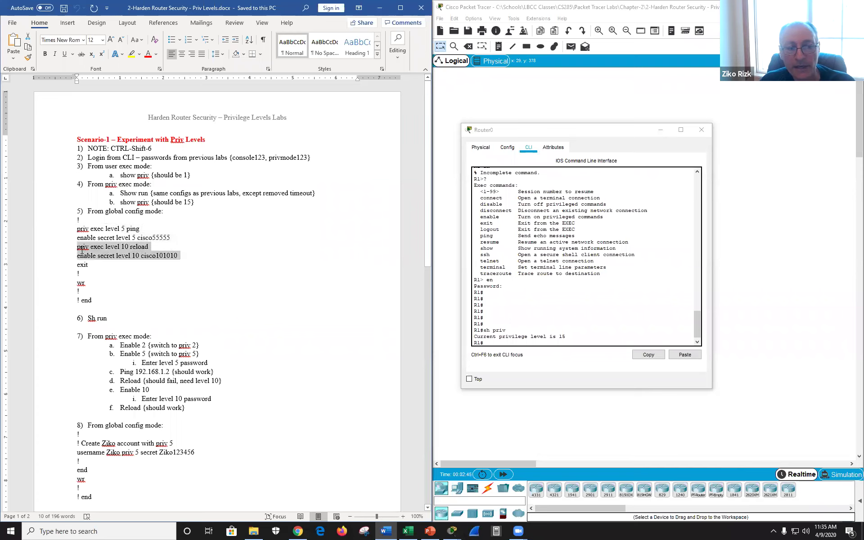
pyautogui.click(128, 285)
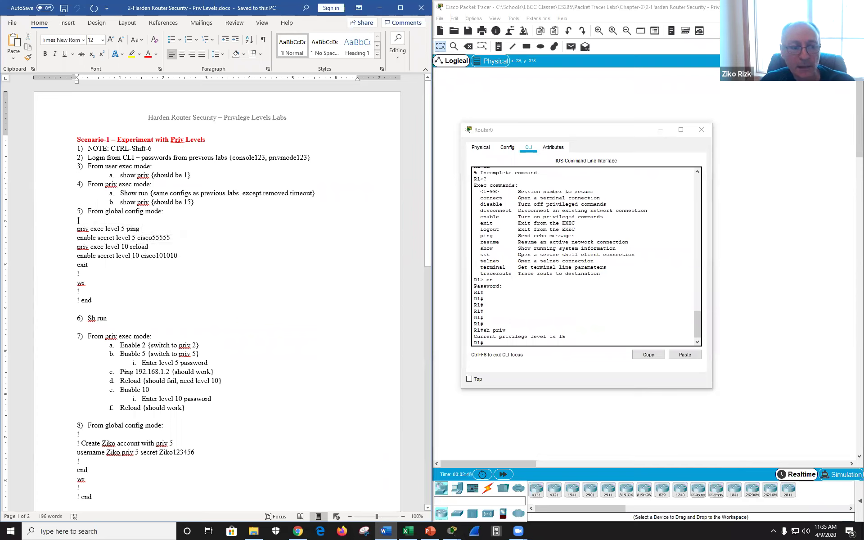
# - Copy the step 5 config block from the first '!' through '! end'
pyautogui.moveTo(78, 219); pyautogui.dragTo(105, 300)
pyautogui.rightClick(105, 241)
pyautogui.click(126, 261)
pyautogui.click(533, 269)
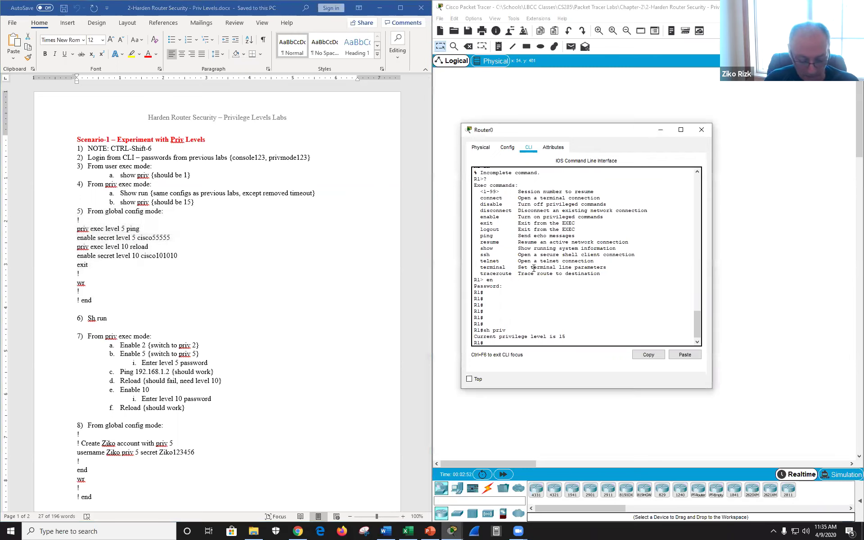
# - In 'conf t', paste the level 5 ping and level 10 reload settings with their enable secrets
pyautogui.write('conf t')
pyautogui.press('Return')
pyautogui.rightClick(540, 275)
pyautogui.click(565, 283)
pyautogui.press('Return')
pyautogui.press('Return')
pyautogui.press('Return')
pyautogui.press('Return')
pyautogui.press('Return')
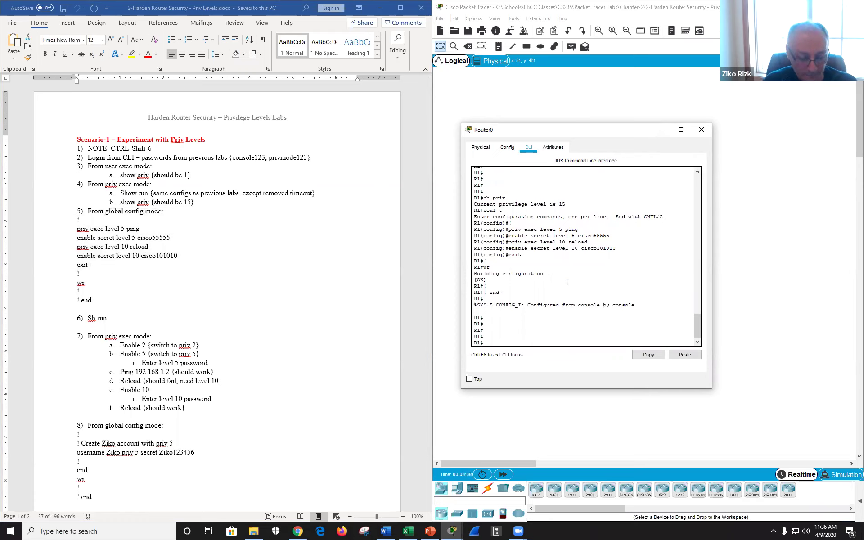
# - Try 'enable 2', then request privilege level 5 with 'enable 5'
pyautogui.write('en')
pyautogui.press('Tab')
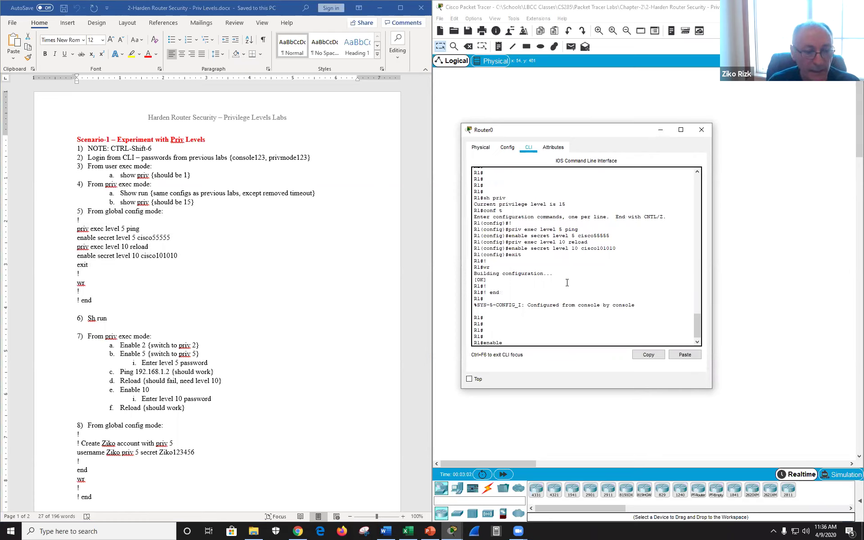
pyautogui.write('2')
pyautogui.press('Return')
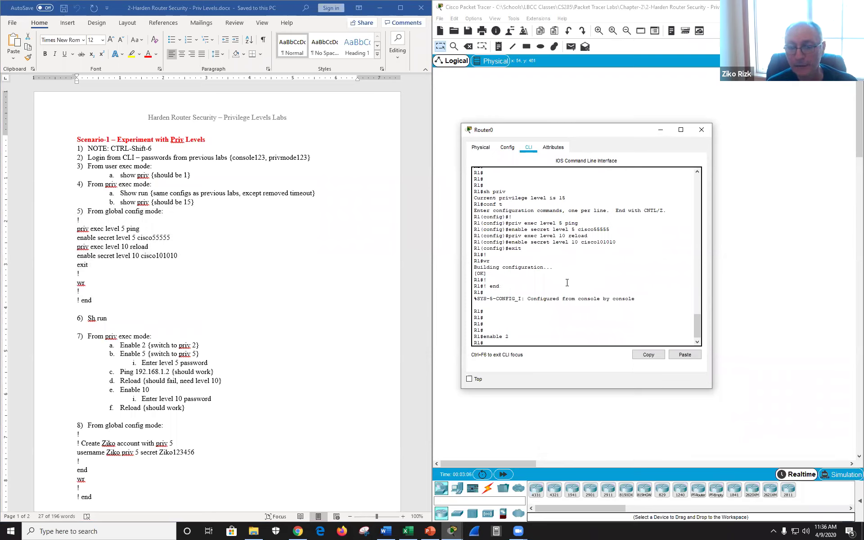
pyautogui.write('enable')
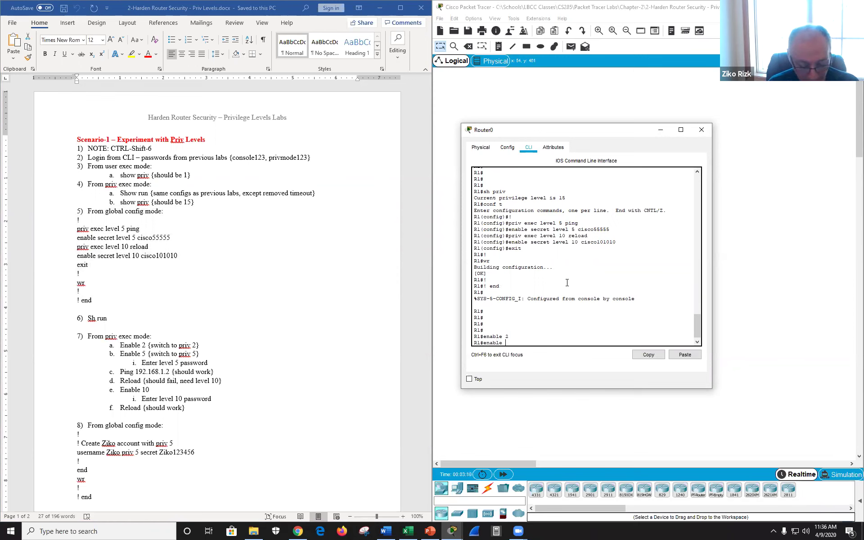
pyautogui.write('5')
pyautogui.press('Return')
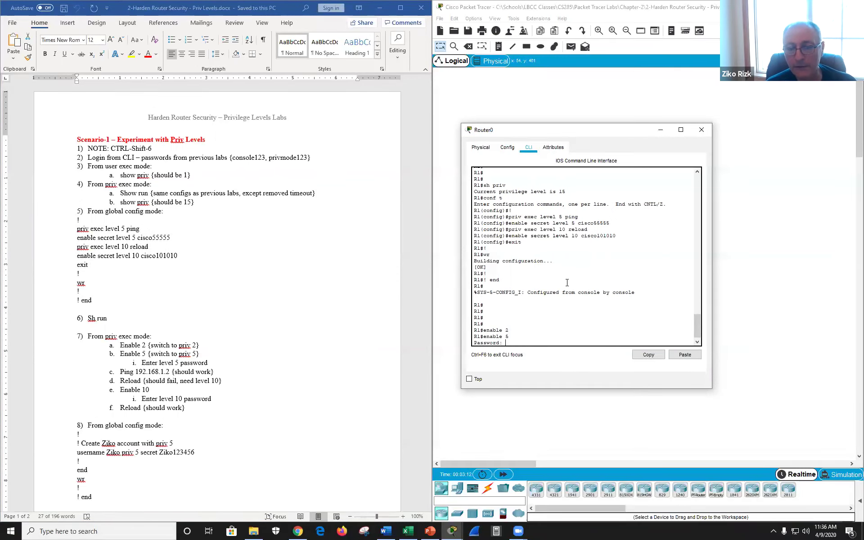
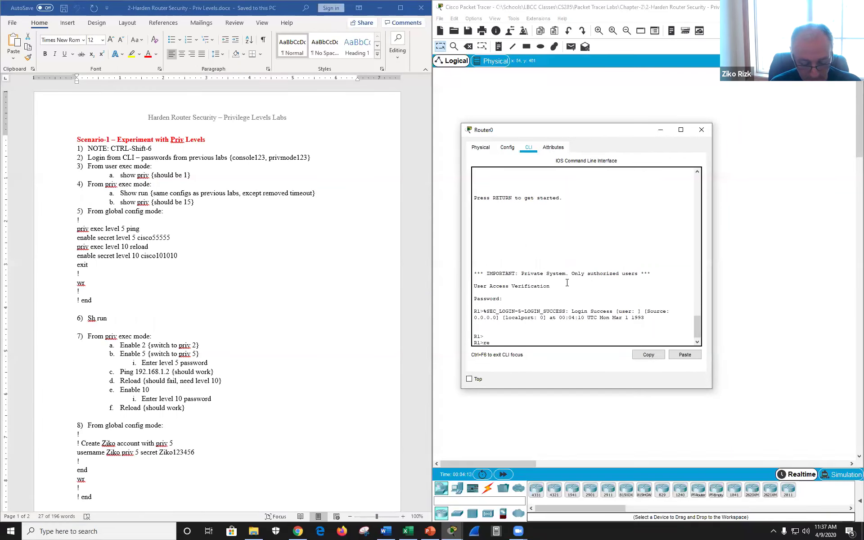
# - Try the reload command at the R1> user prompt and see it refused
pyautogui.write('relo')
pyautogui.press('Tab')
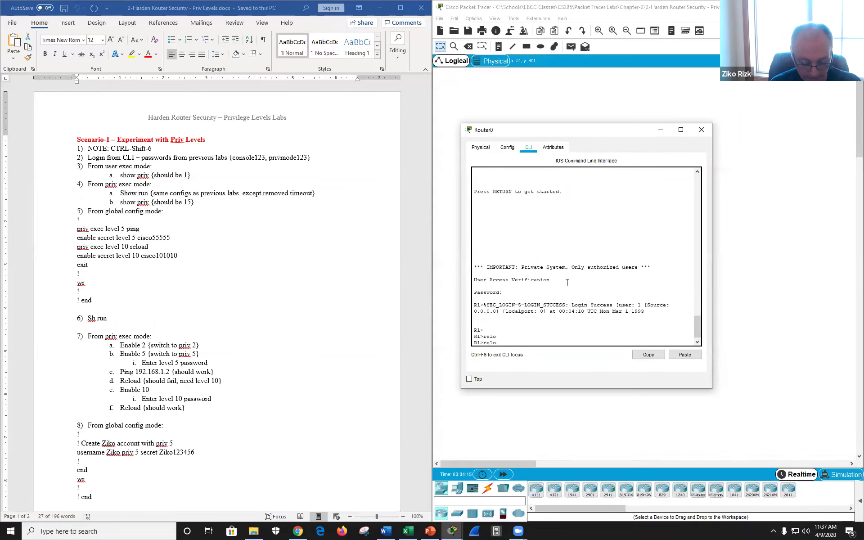
pyautogui.write('ad')
pyautogui.press('Return')
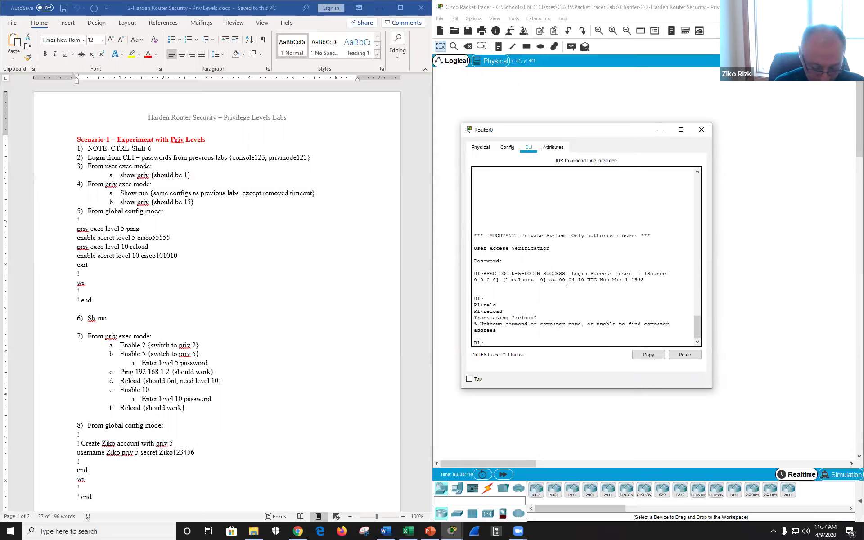
pyautogui.press('BackSpace')
pyautogui.press('BackSpace')
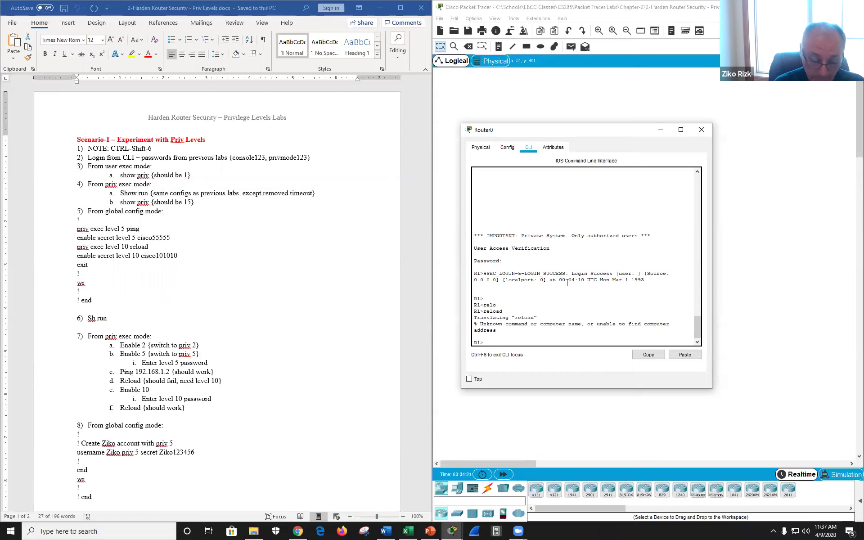
# - Enter privileged mode with the enable password, reload Router0 and confirm, then close its window
pyautogui.write('en')
pyautogui.press('Return')
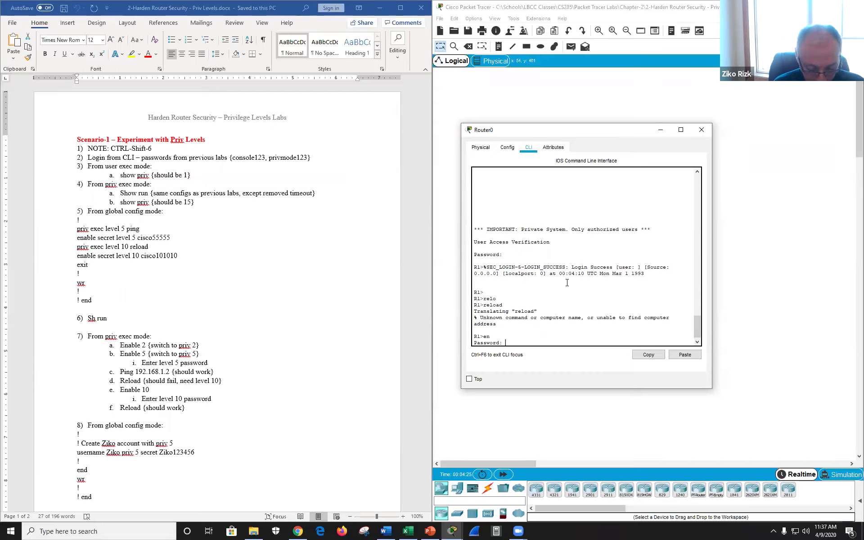
pyautogui.press('Return')
pyautogui.press('Return')
pyautogui.press('Return')
pyautogui.write('reload')
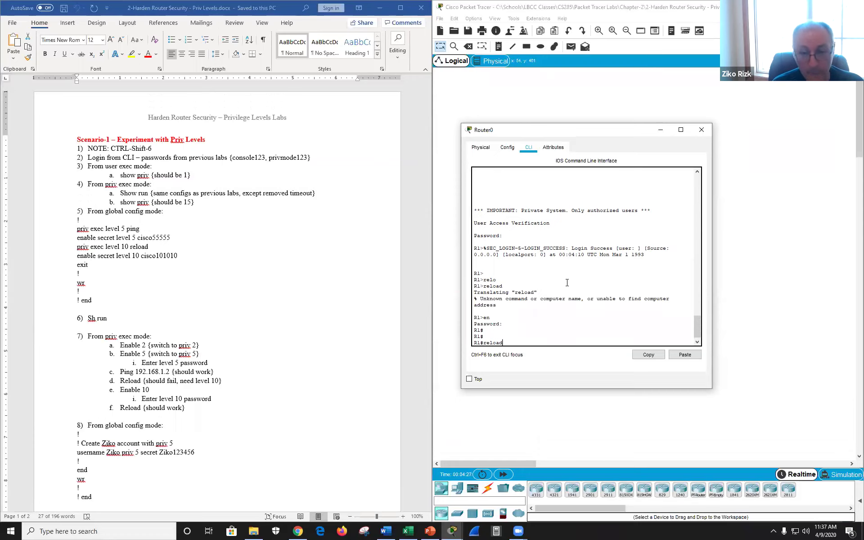
pyautogui.press('Return')
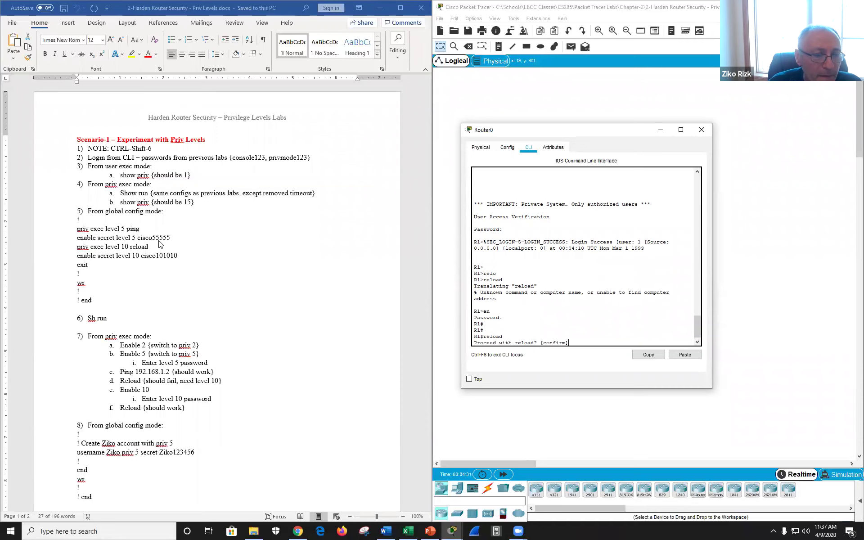
pyautogui.press('Return')
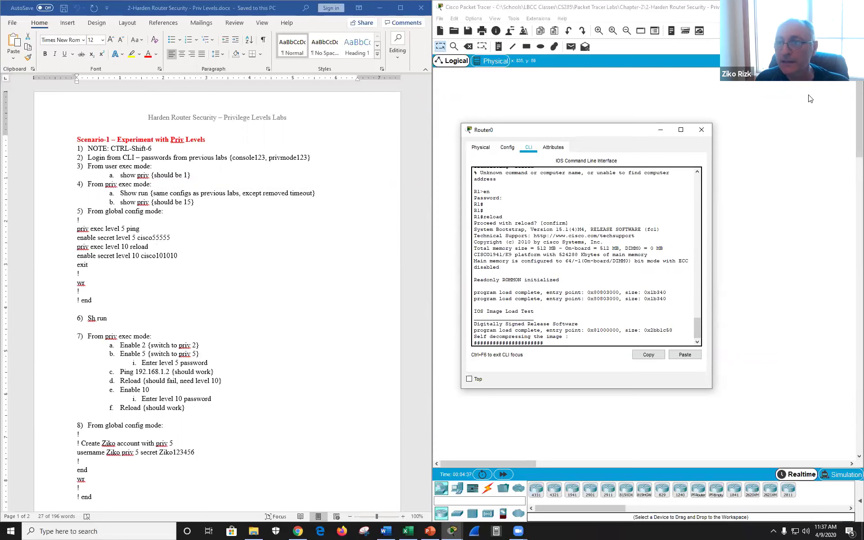
pyautogui.click(851, 102)
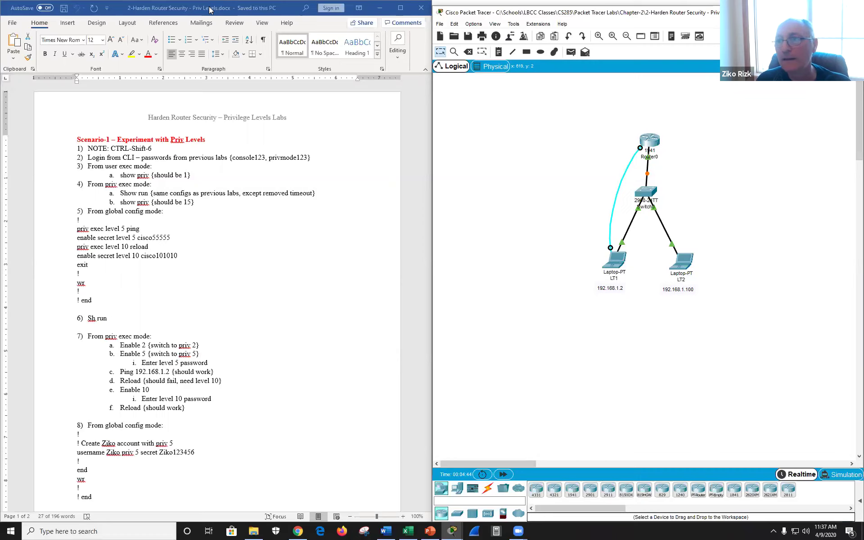
# - Quit Packet Tracer without saving, then reopen '2-Harden Router Security - Priv Levels.pkt' snapped to the right half
pyautogui.click(853, 12)
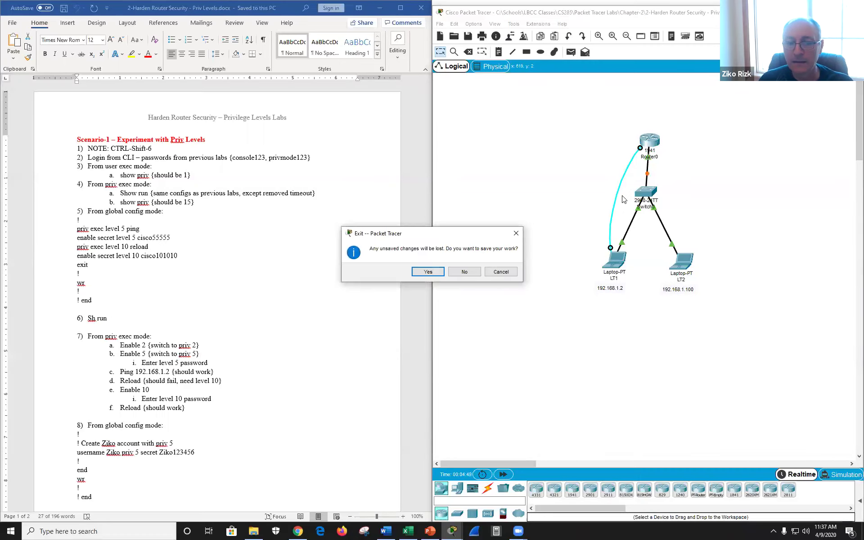
pyautogui.click(467, 272)
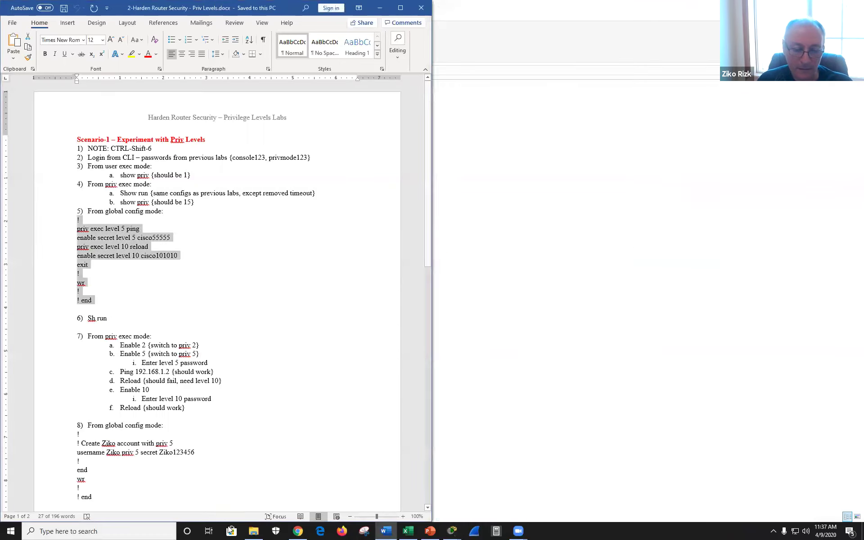
pyautogui.click(253, 531)
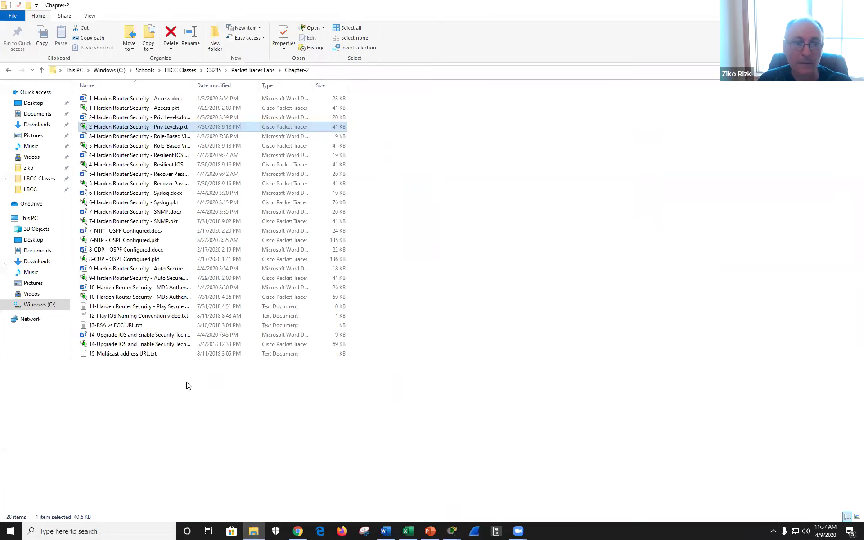
pyautogui.doubleClick(164, 126)
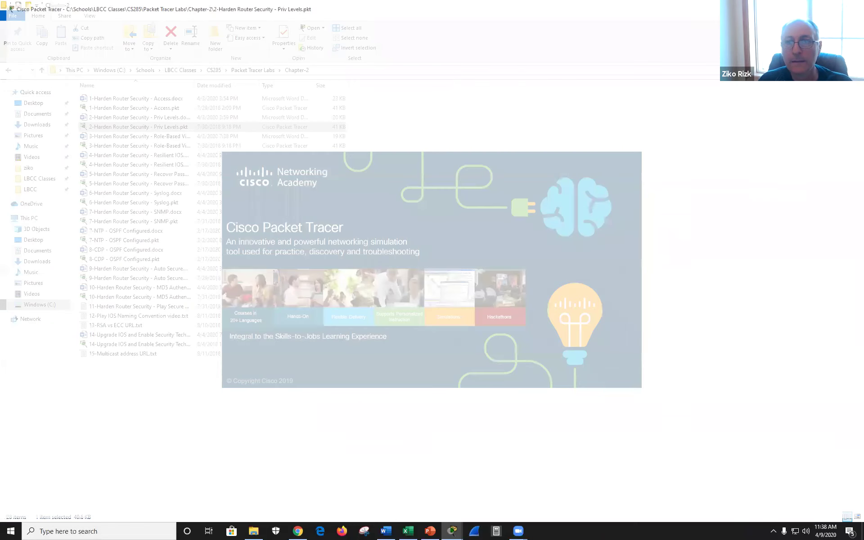
pyautogui.press('super+Right')
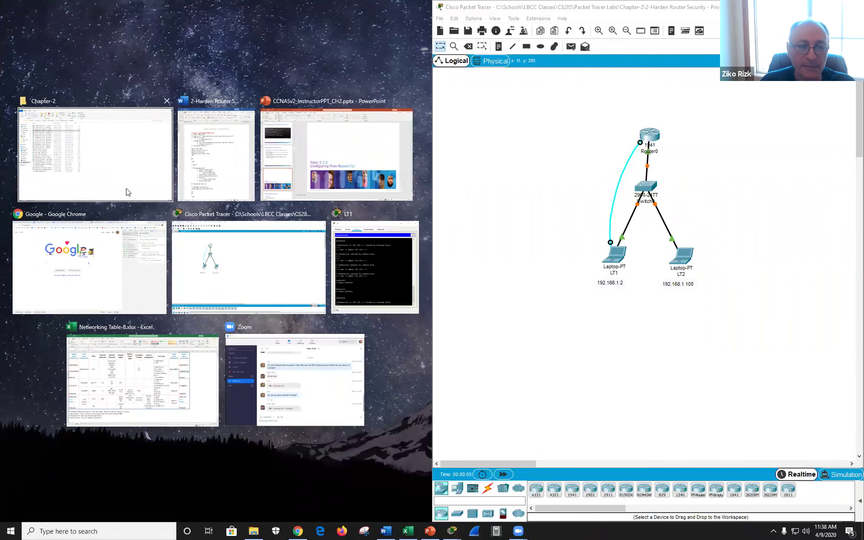
# - Put the lab notes on the left, fast-forward simulation time, and copy the step 5 commands
pyautogui.click(228, 169)
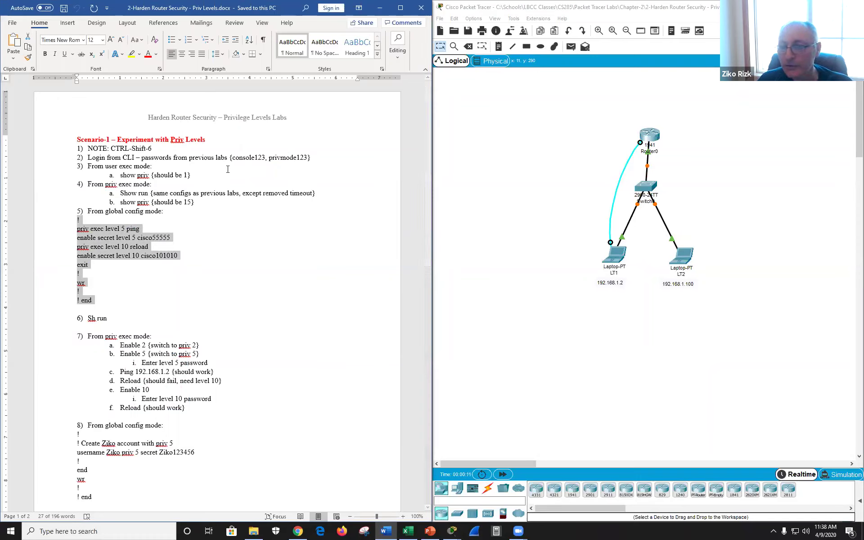
pyautogui.click(503, 474)
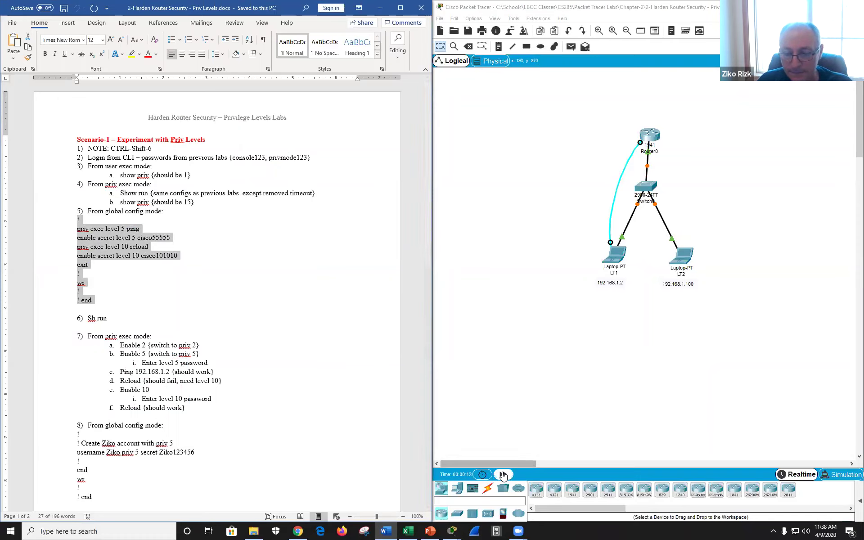
pyautogui.click(270, 306)
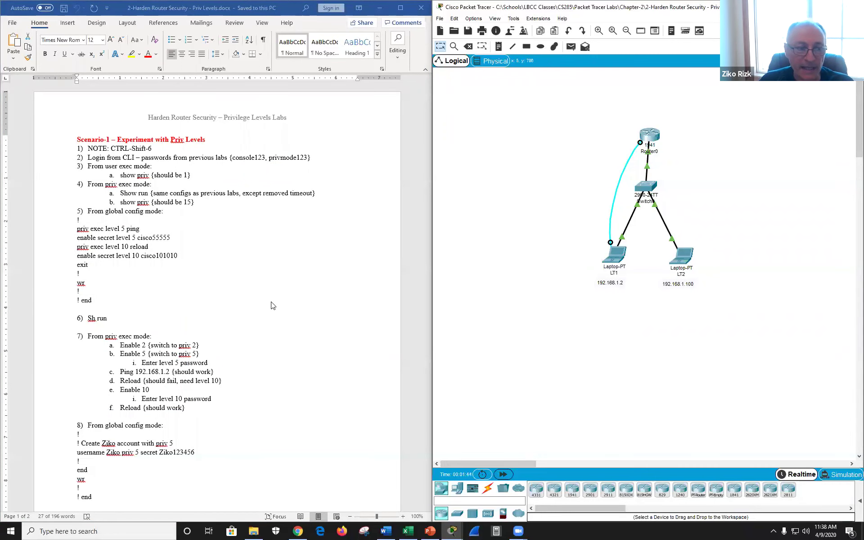
pyautogui.moveTo(94, 300); pyautogui.dragTo(78, 221)
pyautogui.rightClick(79, 226)
pyautogui.click(100, 248)
# - Log in to Router0's CLI and enter privileged mode with the enable password
pyautogui.click(649, 130)
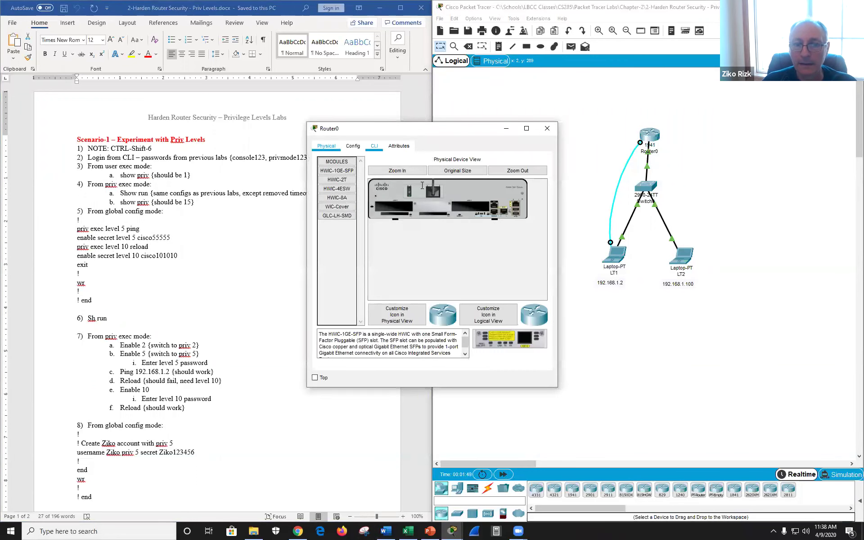
pyautogui.click(374, 146)
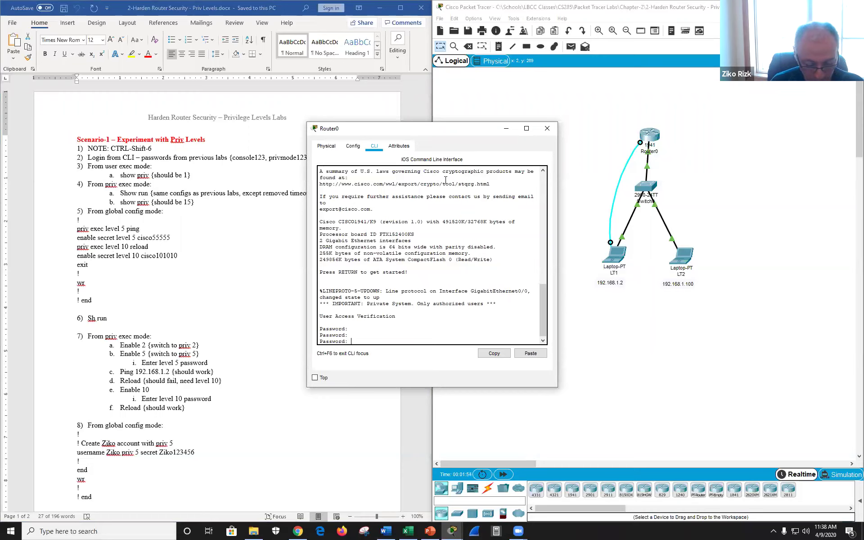
pyautogui.press('Return')
pyautogui.write('en')
pyautogui.press('Return')
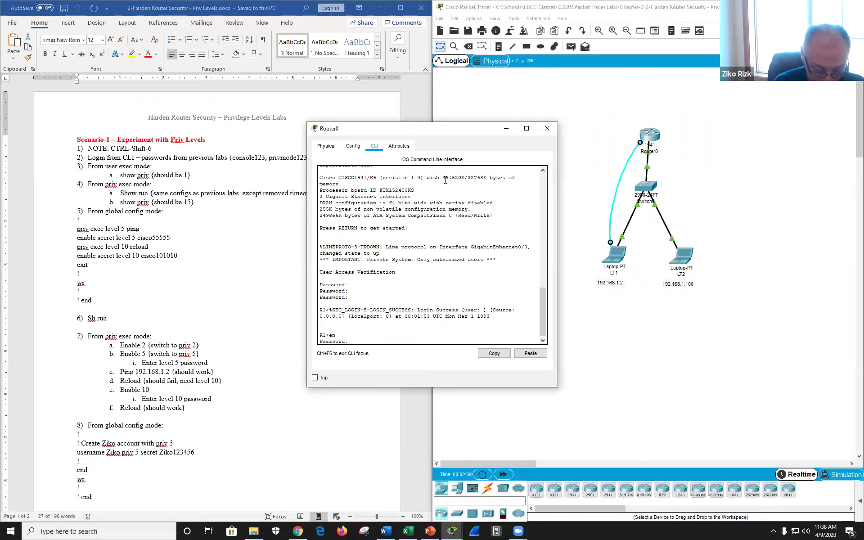
pyautogui.press('Return')
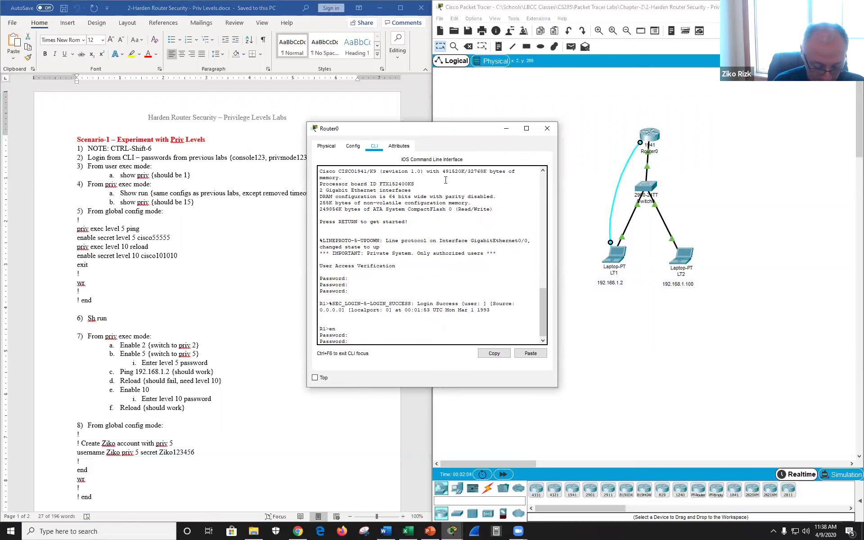
pyautogui.press('Return')
pyautogui.press('Return')
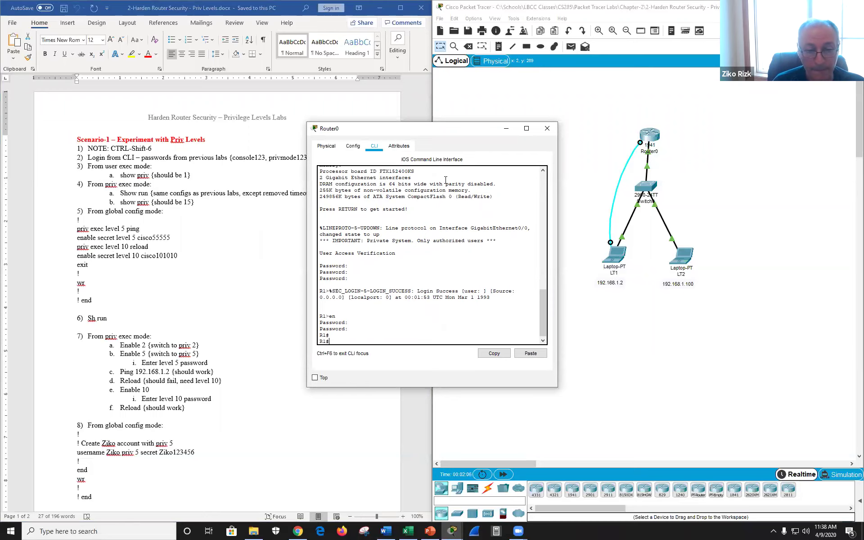
pyautogui.press('Return')
pyautogui.write('conf t')
# - Paste the privilege level 5 and 10 enable secret commands in global configuration mode
pyautogui.press('Return')
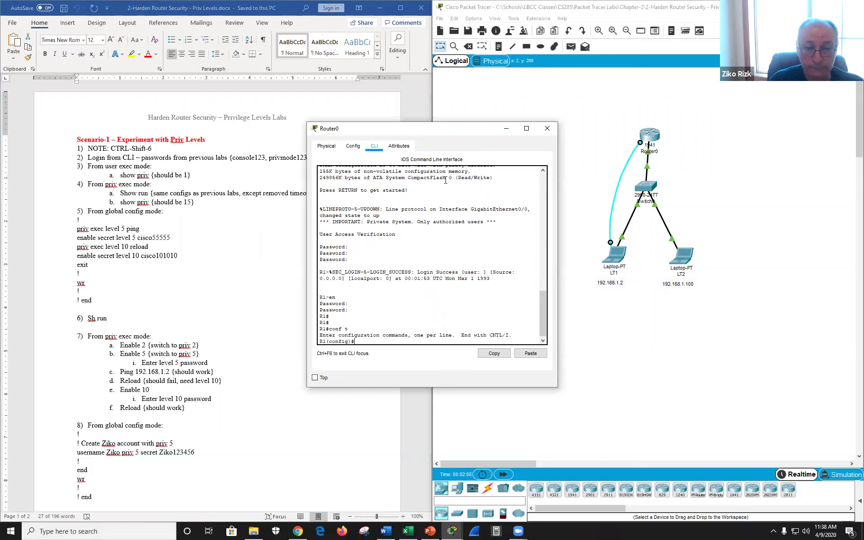
pyautogui.rightClick(446, 180)
pyautogui.click(456, 196)
pyautogui.press('Return')
pyautogui.press('Return')
pyautogui.press('Return')
pyautogui.press('Return')
pyautogui.press('Return')
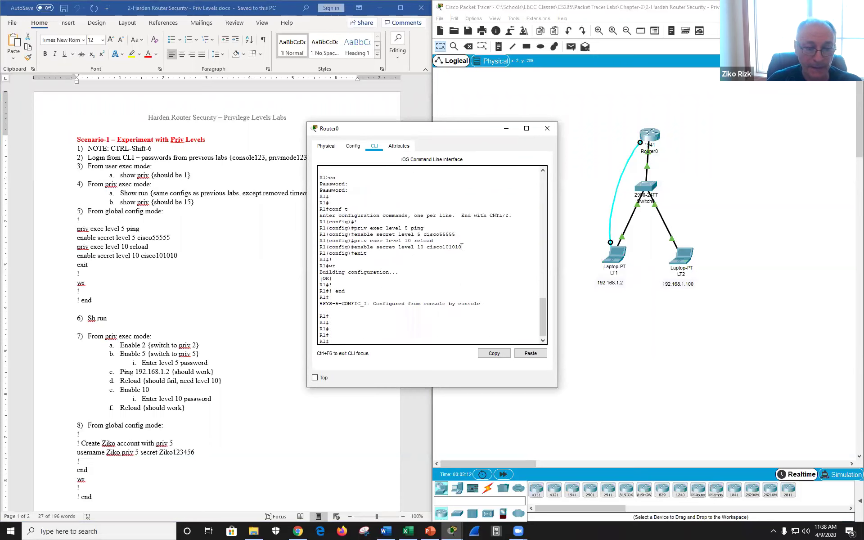
pyautogui.write('sh pro')
pyautogui.write('v')
pyautogui.press('Return')
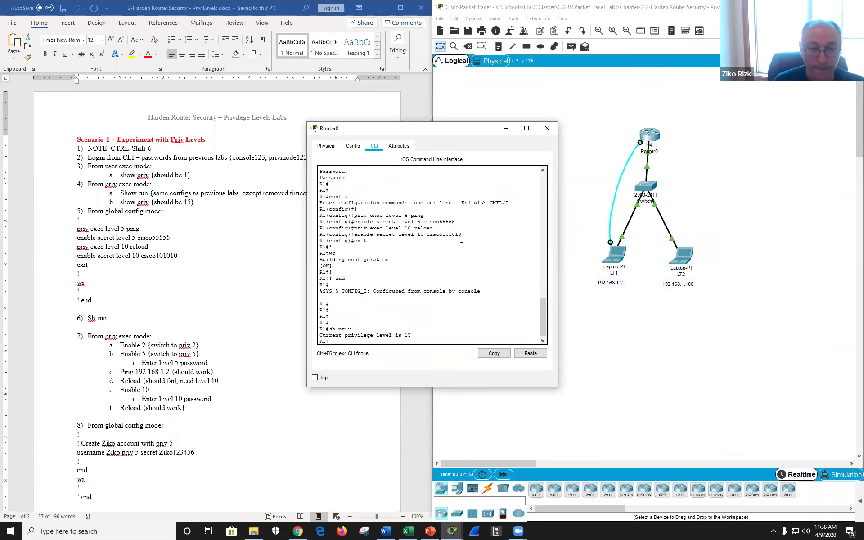
# - Switch to privilege level 5, confirm it with sh priv, and ping 192.168.1.2
pyautogui.write('enable')
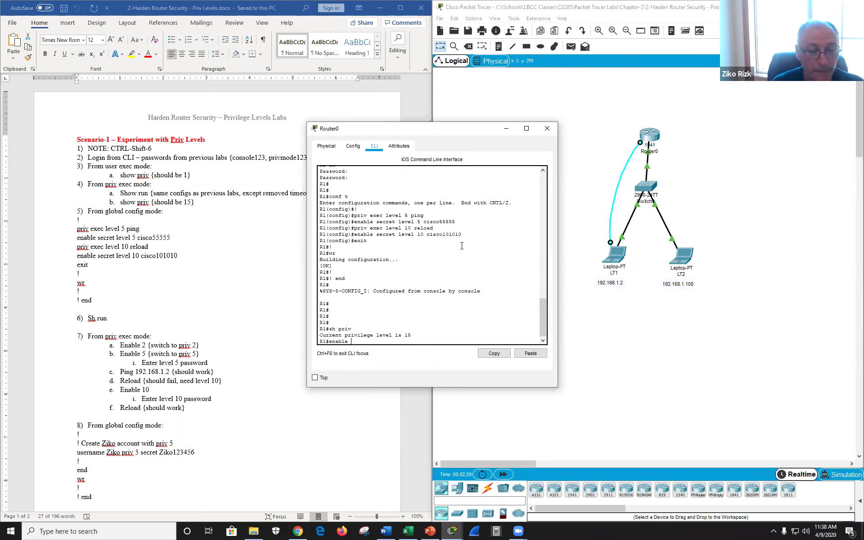
pyautogui.write(' 5')
pyautogui.press('Return')
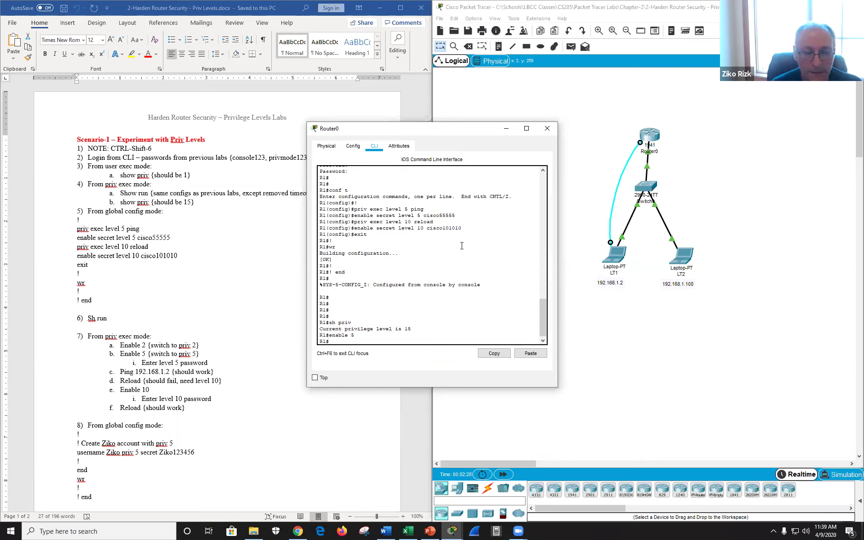
pyautogui.write('sh priv')
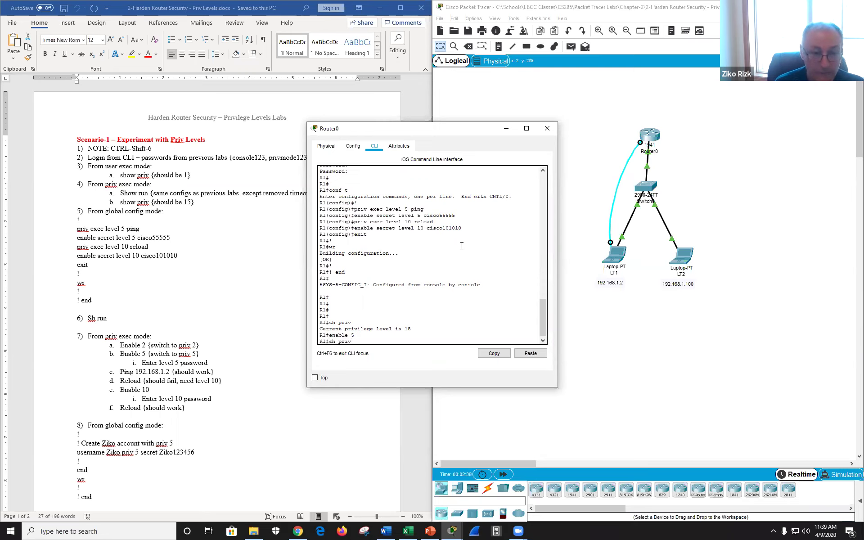
pyautogui.press('Return')
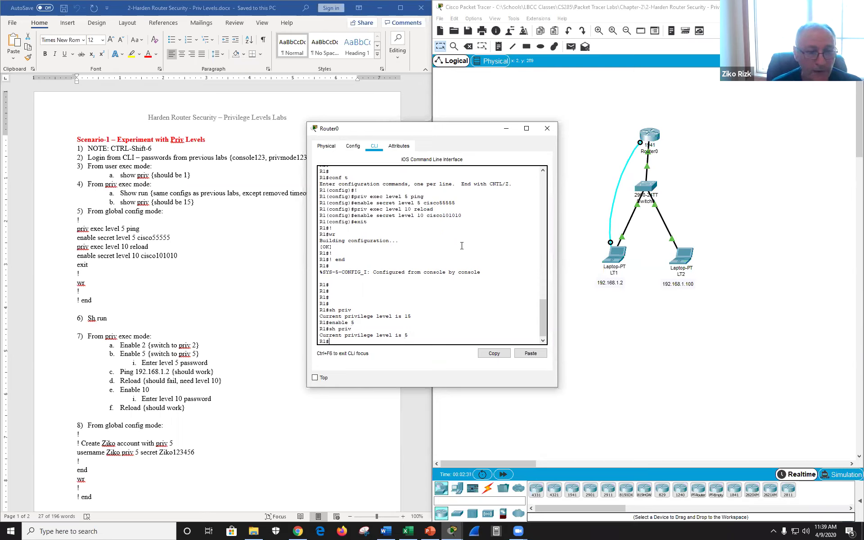
pyautogui.write('ping 192.168')
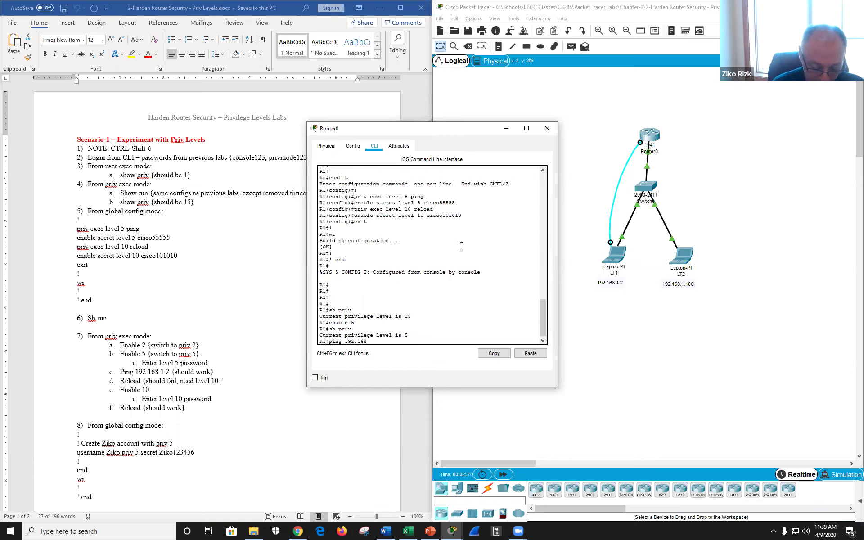
pyautogui.write('.1.2')
pyautogui.press('Return')
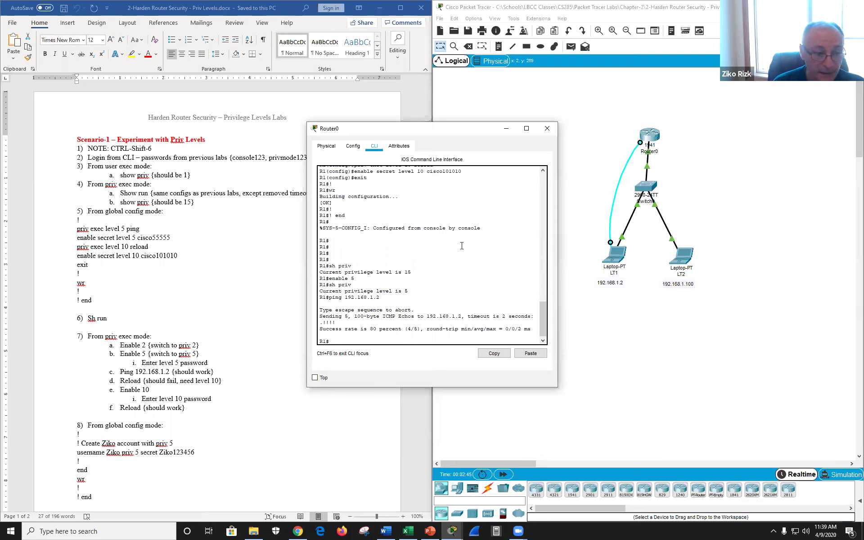
# - Switch to privilege level 10 with its password, confirm it, and ping 192.168.1.2 successfully
pyautogui.write('en')
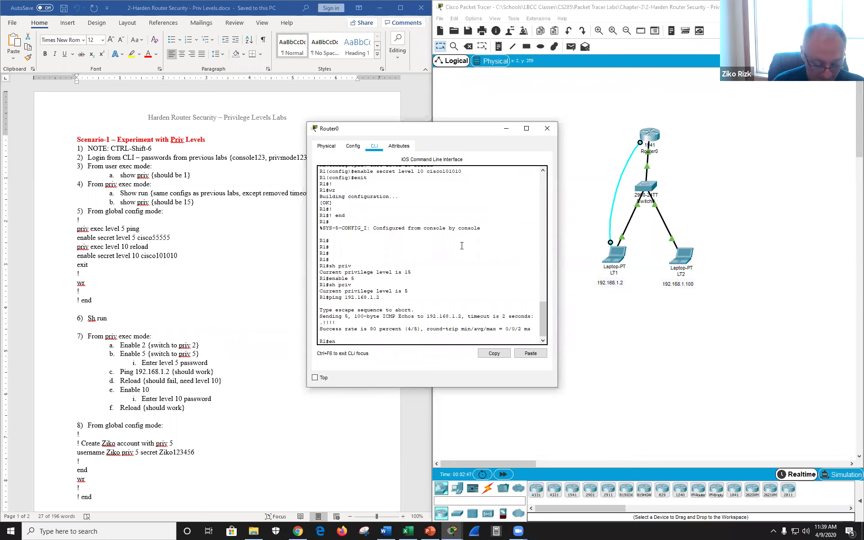
pyautogui.write(' 10')
pyautogui.press('Return')
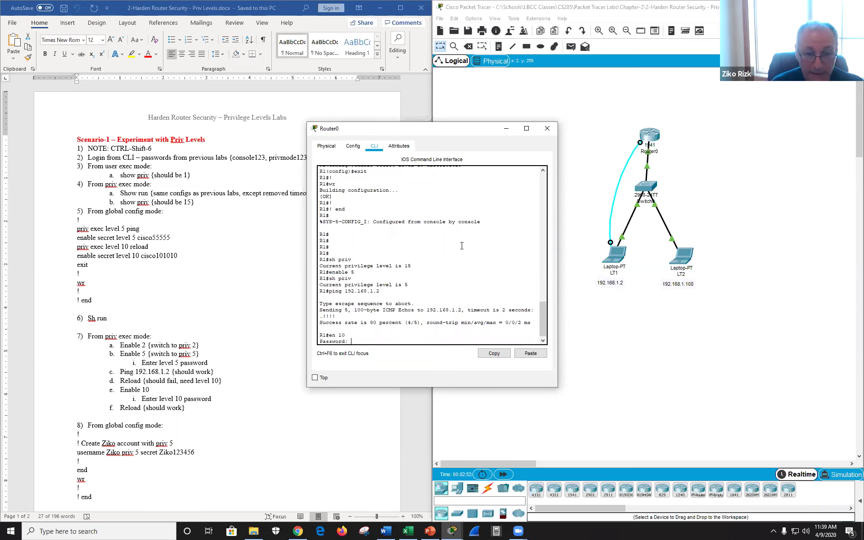
pyautogui.press('Return')
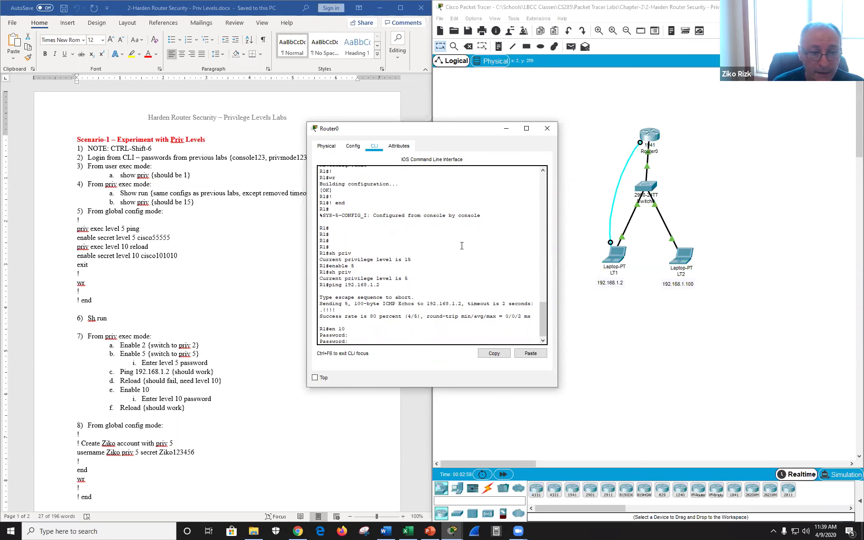
pyautogui.press('Return')
pyautogui.press('Return')
pyautogui.press('Return')
pyautogui.press('Return')
pyautogui.press('Return')
pyautogui.press('Return')
pyautogui.press('Return')
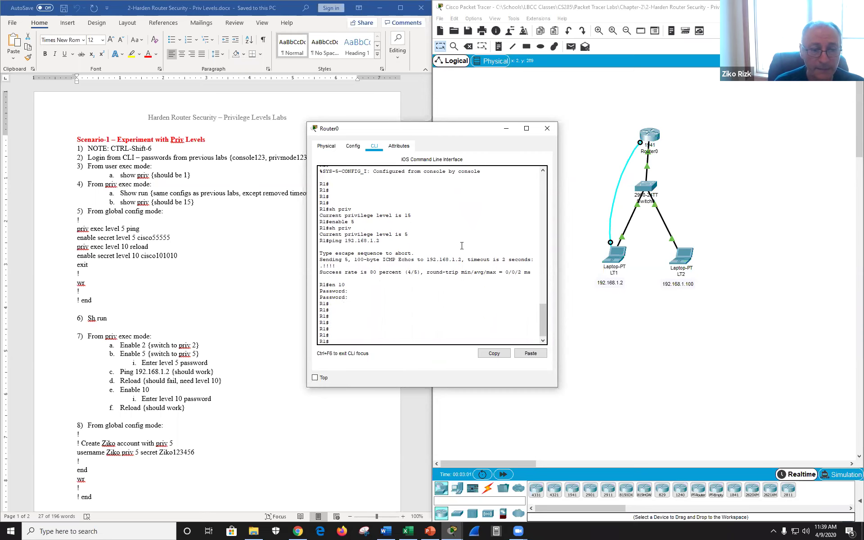
pyautogui.write('sh priv')
pyautogui.press('Return')
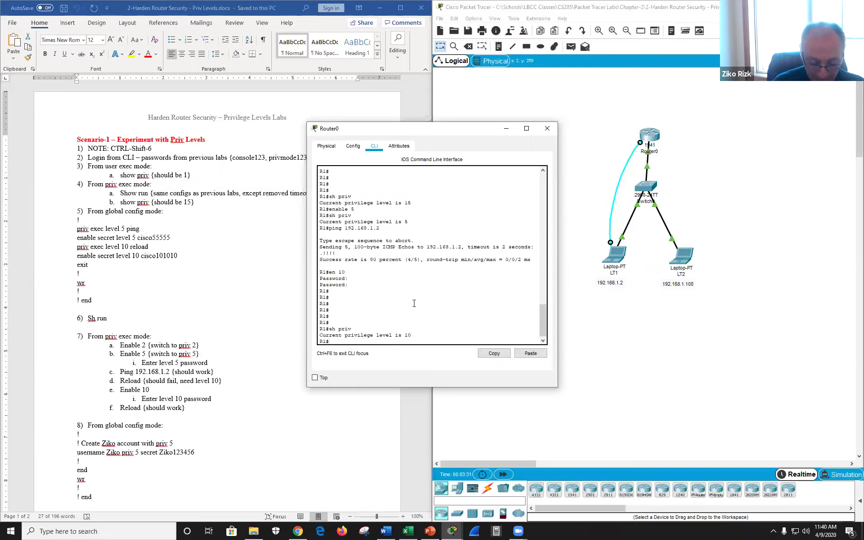
pyautogui.write('ping 192.168.1.2')
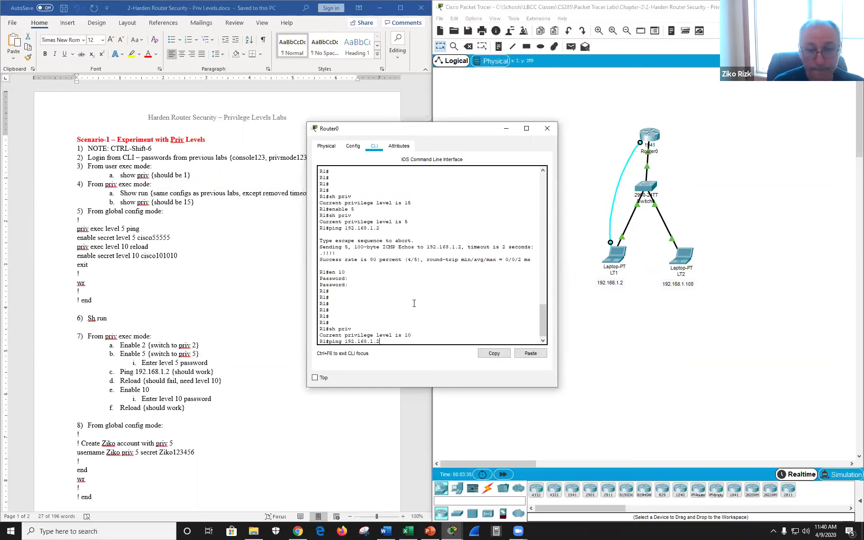
pyautogui.press('Return')
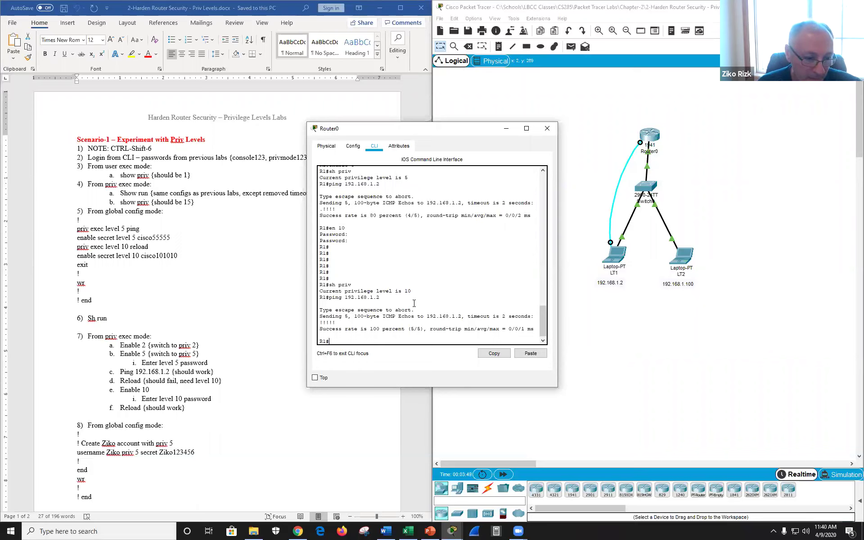
pyautogui.scroll(-3, 256, 373)
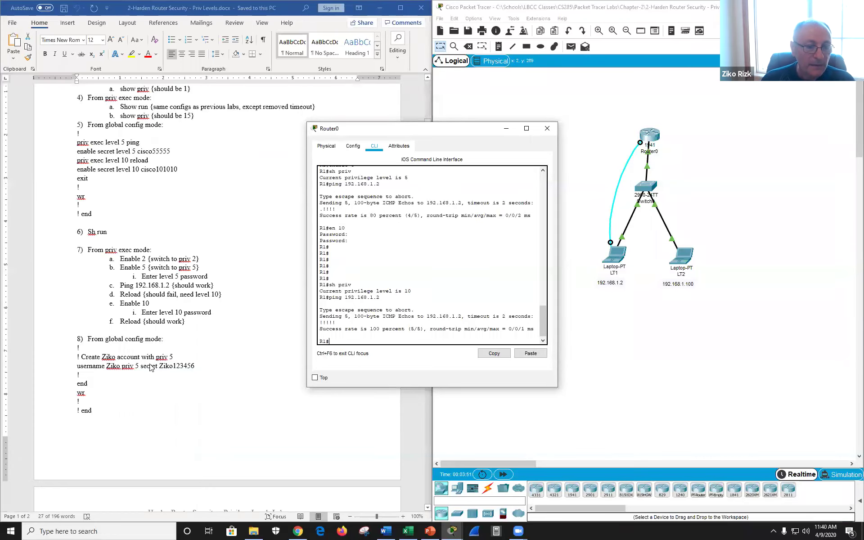
# - Copy the user account commands from the lab notes and paste them into Router0's console
pyautogui.moveTo(77, 133); pyautogui.dragTo(92, 214)
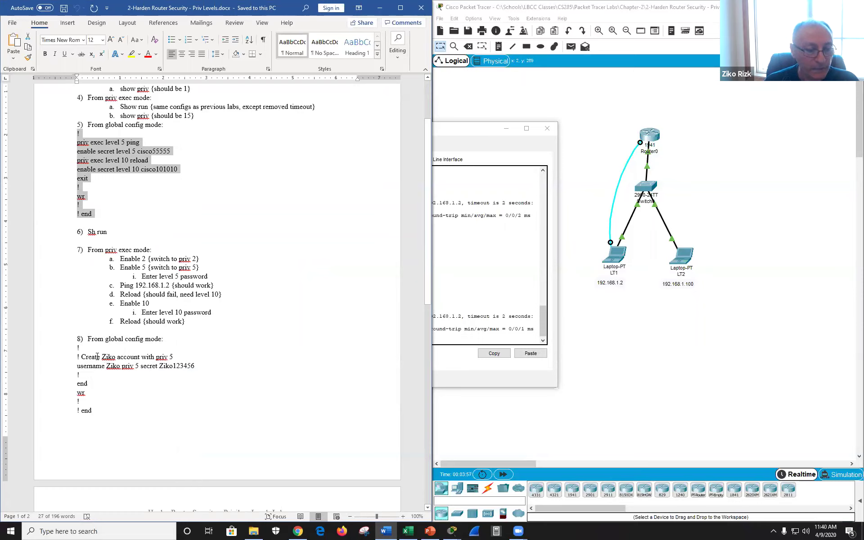
pyautogui.moveTo(77, 365); pyautogui.dragTo(107, 407)
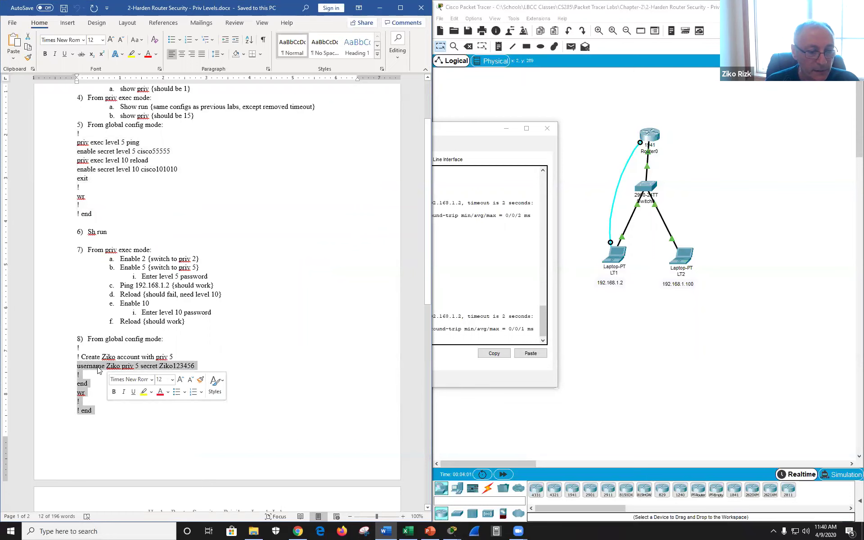
pyautogui.rightClick(99, 369)
pyautogui.click(112, 386)
pyautogui.click(469, 280)
pyautogui.rightClick(460, 273)
pyautogui.click(480, 287)
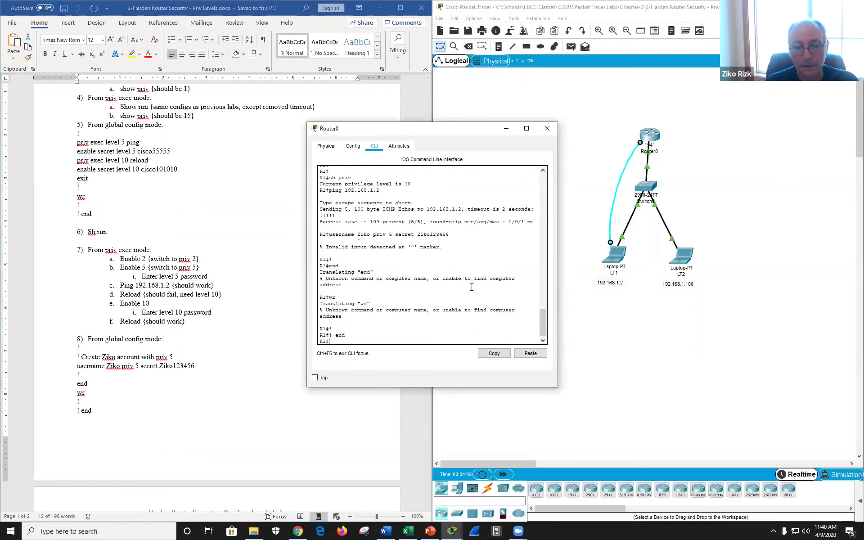
# - Run sh ru on Router0, which returns an error at the current prompt
pyautogui.press('Return')
pyautogui.press('Return')
pyautogui.press('Return')
pyautogui.press('Return')
pyautogui.write('sh ru')
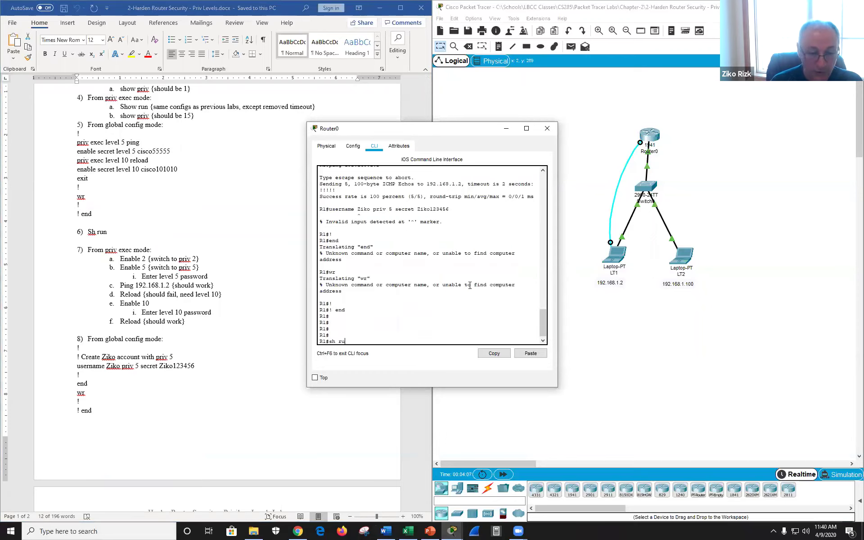
pyautogui.press('Return')
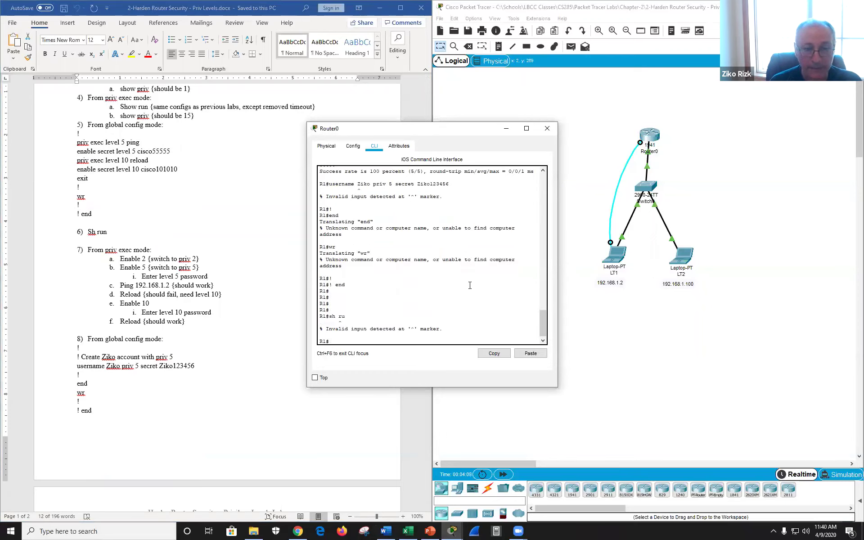
pyautogui.press('Return')
pyautogui.press('Return')
pyautogui.press('Return')
pyautogui.press('Return')
pyautogui.press('Return')
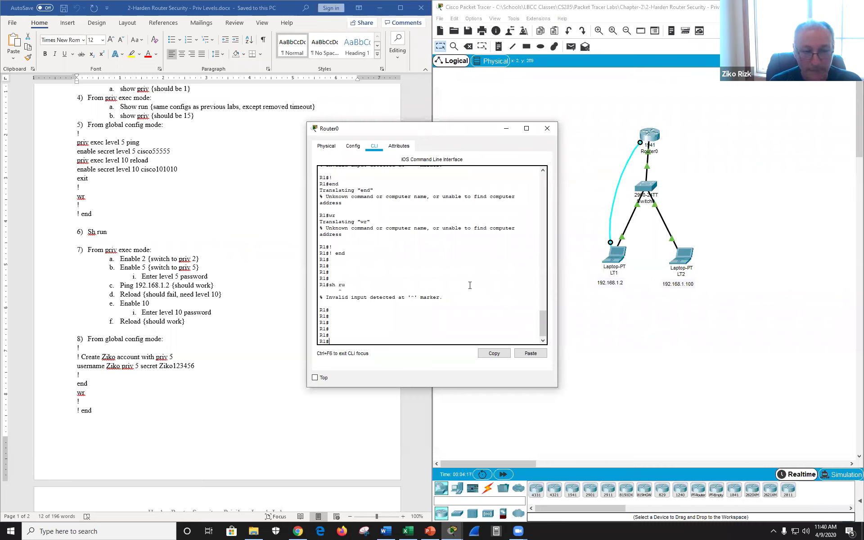
pyautogui.press('Return')
pyautogui.press('Return')
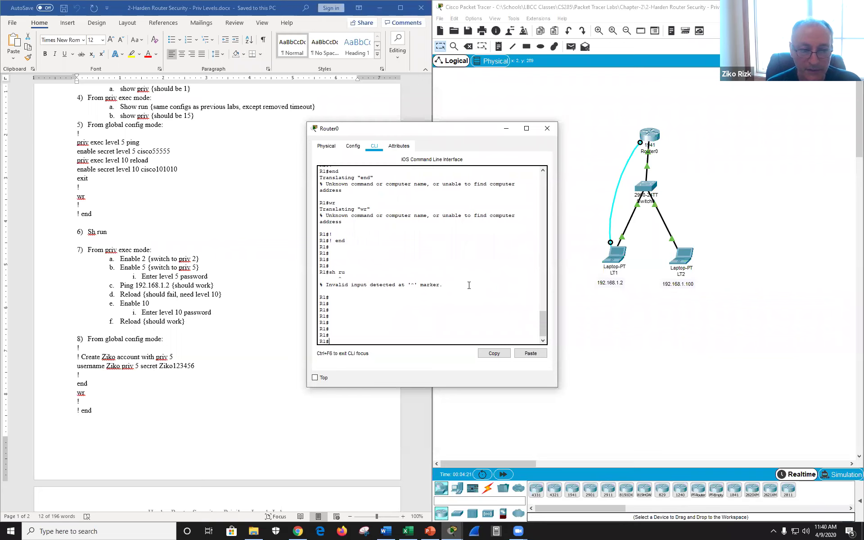
# - Confirm privilege level 10 with sh priv, then exit back to the User Access Verification prompt
pyautogui.write('sh priv')
pyautogui.press('Return')
pyautogui.press('Return')
pyautogui.press('Return')
pyautogui.press('Return')
pyautogui.press('Return')
pyautogui.press('Return')
pyautogui.press('Return')
pyautogui.write('e')
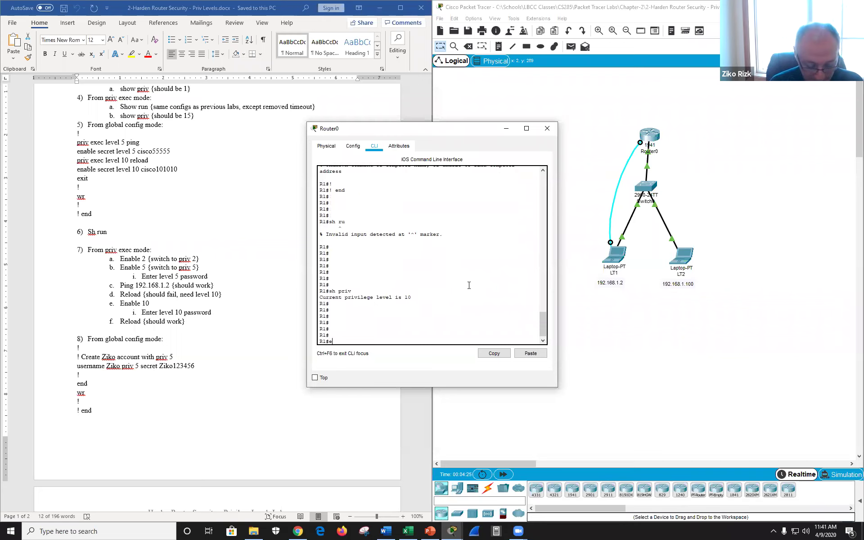
pyautogui.write('xit')
pyautogui.press('Return')
pyautogui.press('Return')
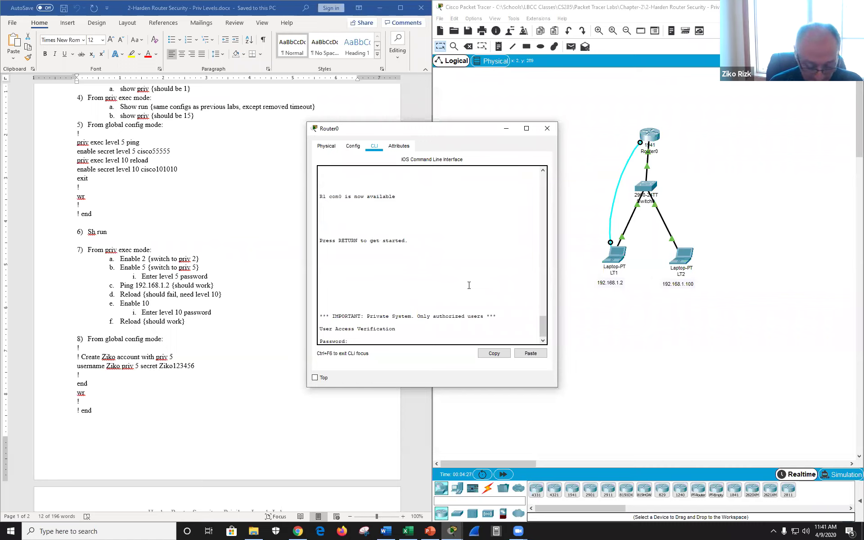
# - Log back in to Router0 and enter privileged mode with the enable password
pyautogui.press('Return')
pyautogui.write('en')
pyautogui.press('Return')
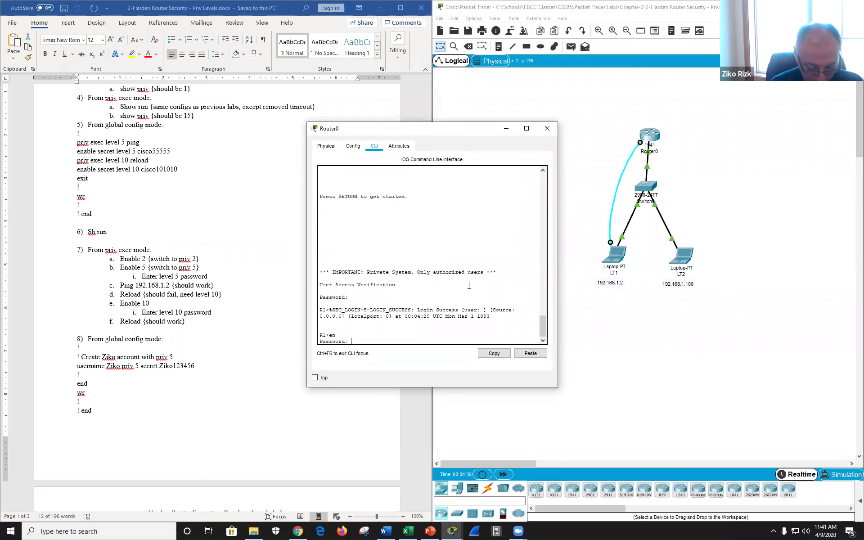
pyautogui.press('Return')
pyautogui.press('Return')
pyautogui.press('Return')
# - Review the running configuration for the level 5 and 10 secrets and ping/reload privileges
pyautogui.write('sh ru')
pyautogui.press('Return')
pyautogui.press('space')
pyautogui.press('space')
pyautogui.press('space')
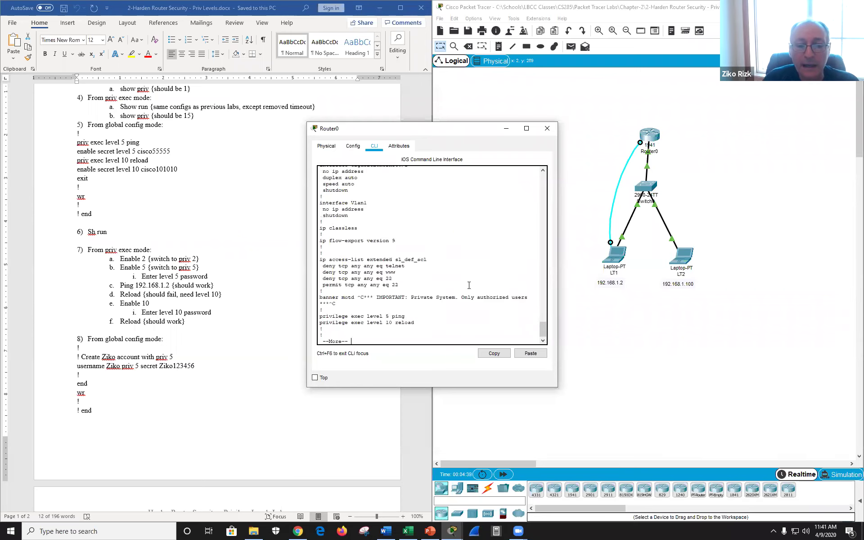
pyautogui.scroll(5, 467, 283)
pyautogui.scroll(6, 467, 284)
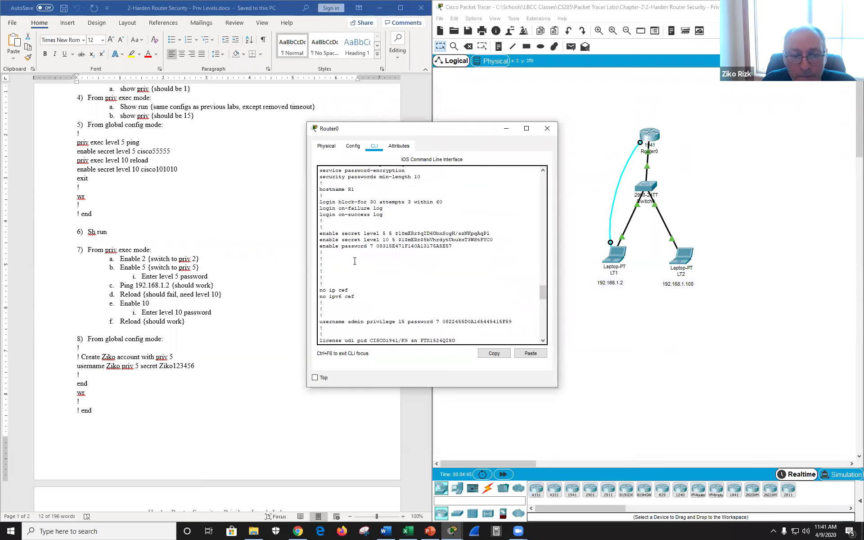
pyautogui.scroll(2, 356, 263)
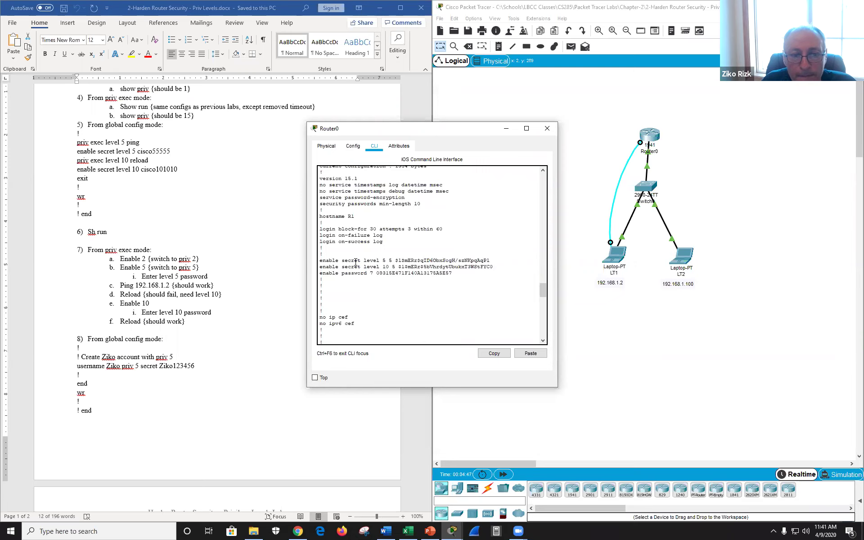
pyautogui.scroll(3, 355, 262)
pyautogui.scroll(2, 356, 261)
pyautogui.scroll(-12, 356, 260)
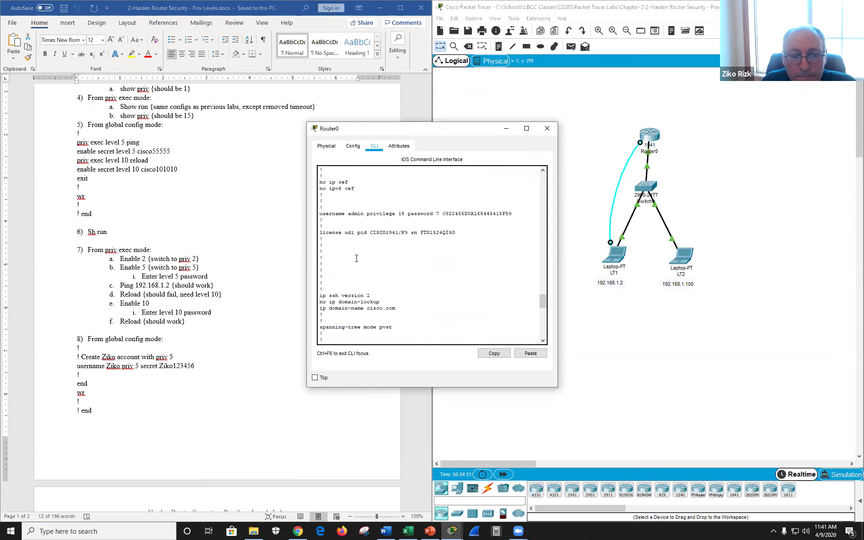
pyautogui.scroll(-10, 356, 259)
pyautogui.scroll(-6, 356, 258)
pyautogui.scroll(6, 357, 259)
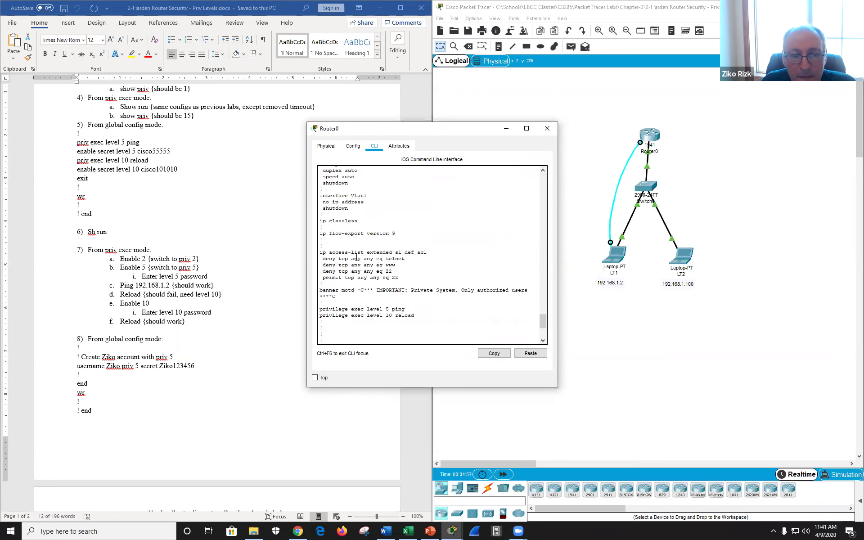
pyautogui.moveTo(77, 366); pyautogui.dragTo(93, 411)
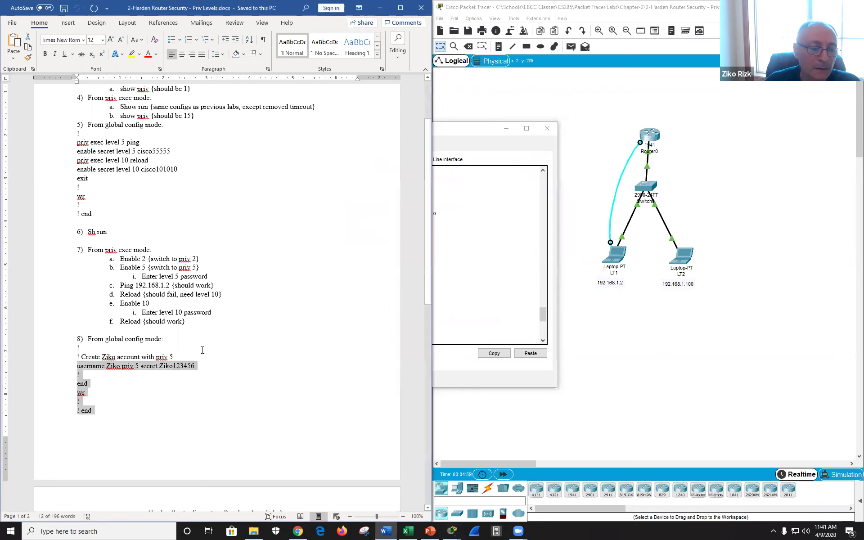
# - Paste the level-5 username, secret, end and wr commands into Router0's global configuration
pyautogui.rightClick(180, 367)
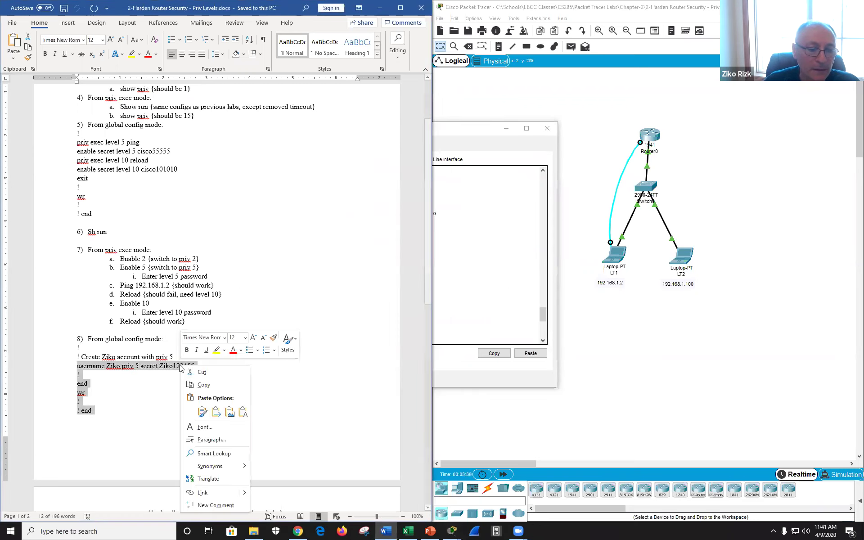
pyautogui.click(204, 384)
pyautogui.click(457, 257)
pyautogui.press('Return')
pyautogui.press('Return')
pyautogui.press('Return')
pyautogui.press('Return')
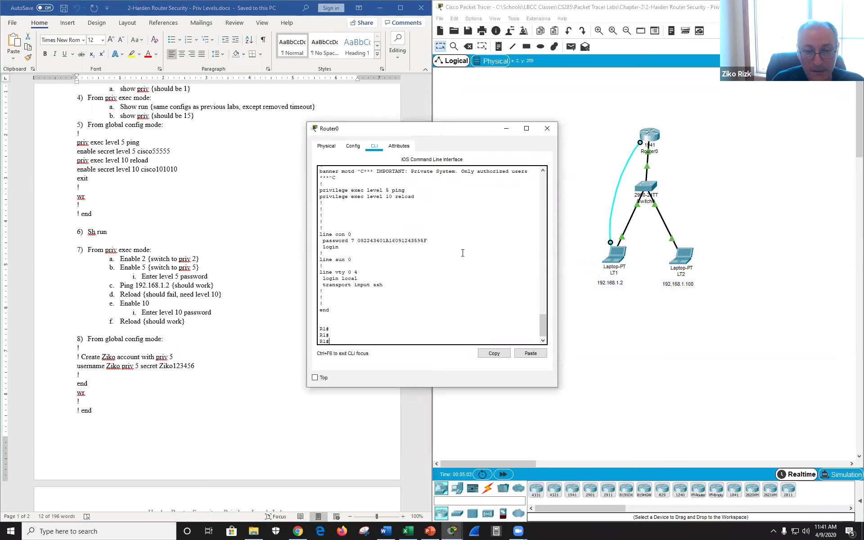
pyautogui.write('conf t')
pyautogui.press('Return')
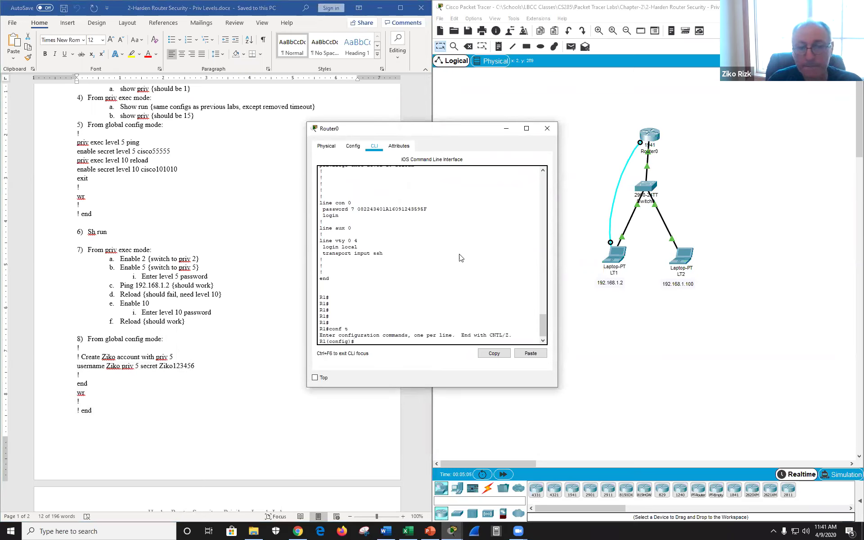
pyautogui.click(481, 271)
# - Check the running config shows the new user with privilege 5 and a secret
pyautogui.press('Return')
pyautogui.press('Return')
pyautogui.press('Return')
pyautogui.press('Return')
pyautogui.write('sh ru')
pyautogui.press('Return')
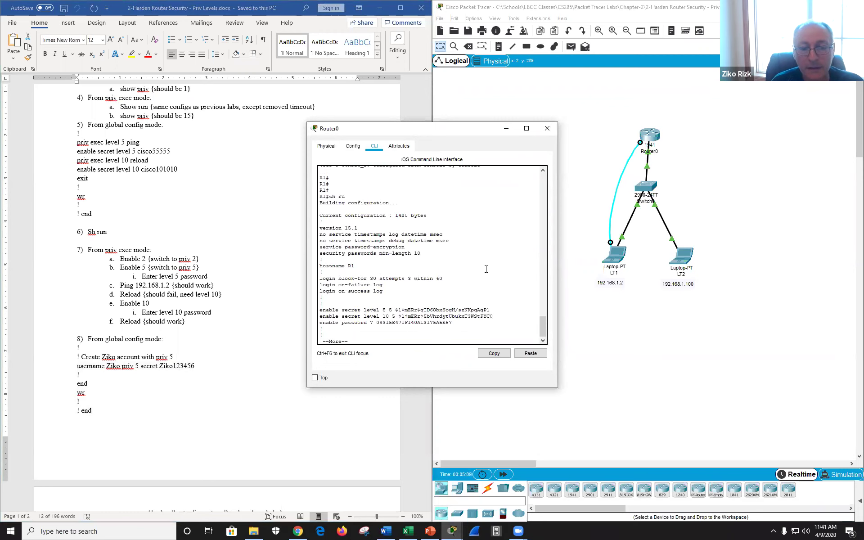
pyautogui.press('space')
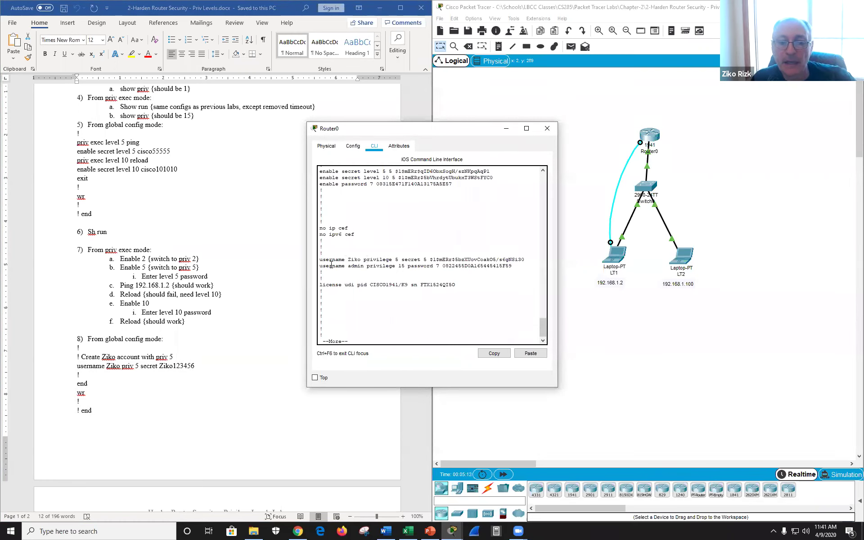
pyautogui.moveTo(320, 260); pyautogui.dragTo(399, 260)
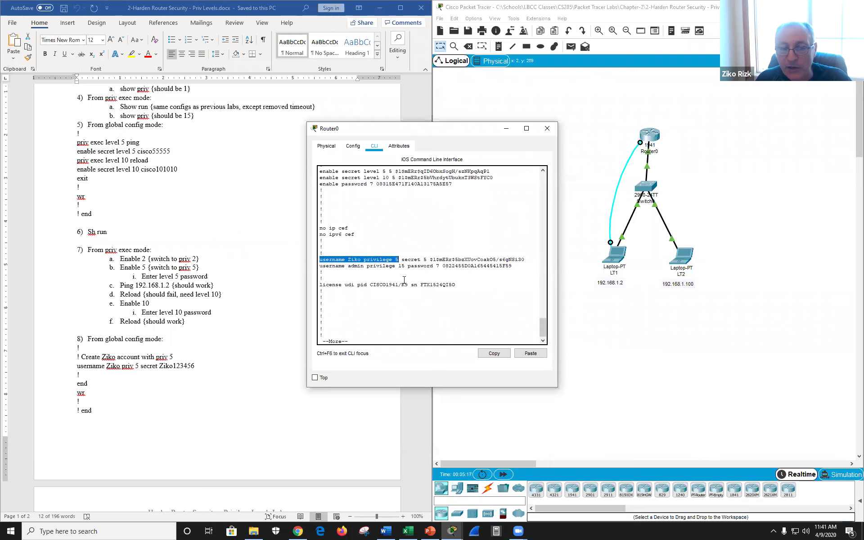
pyautogui.click(396, 267)
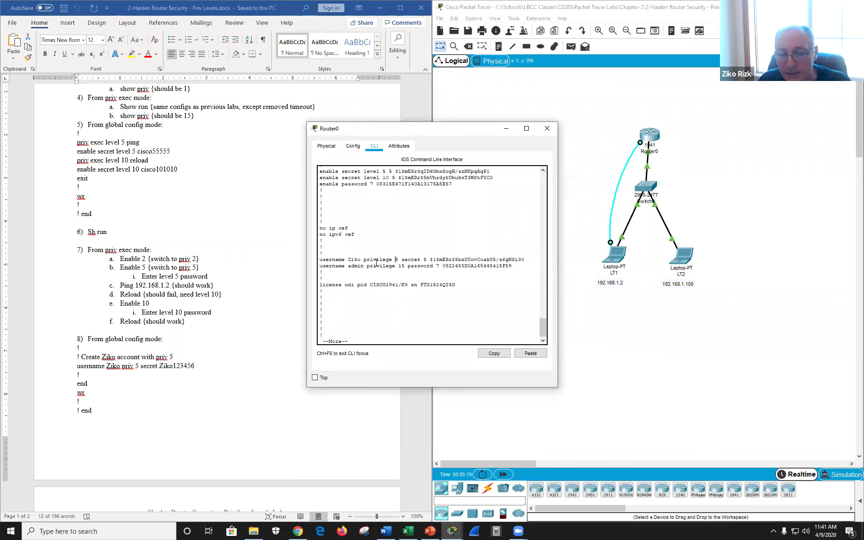
pyautogui.moveTo(364, 260); pyautogui.dragTo(425, 259)
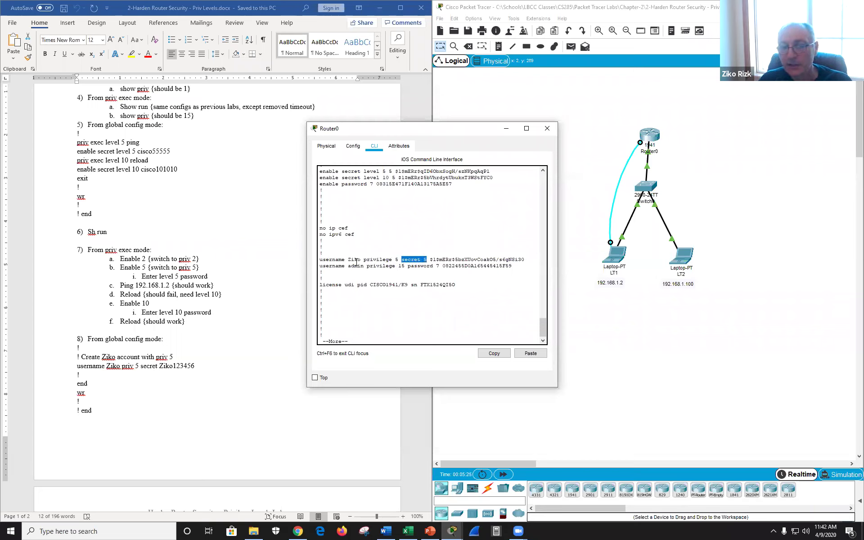
pyautogui.moveTo(364, 260); pyautogui.dragTo(399, 260)
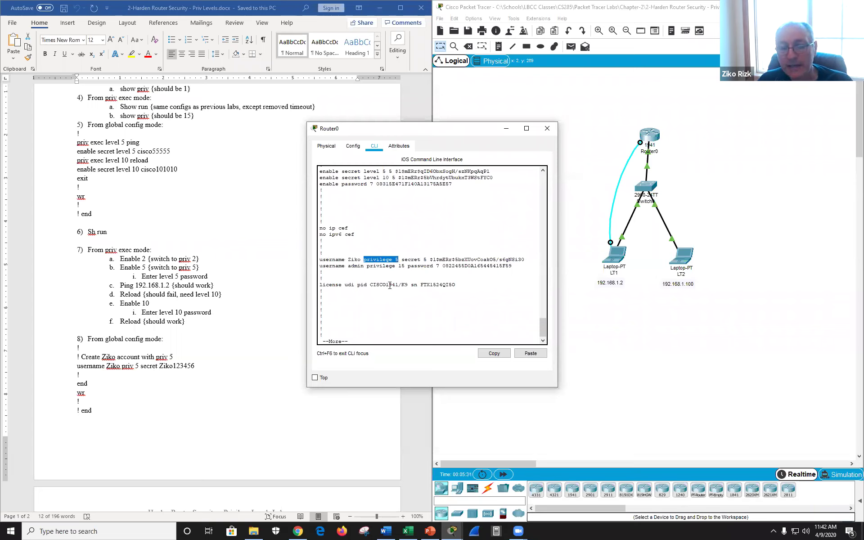
pyautogui.moveTo(402, 260); pyautogui.dragTo(427, 260)
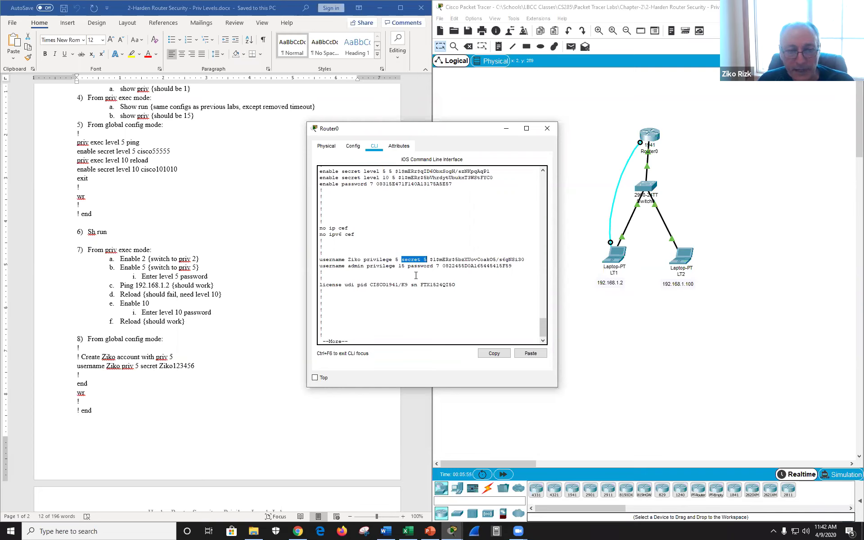
pyautogui.press('space')
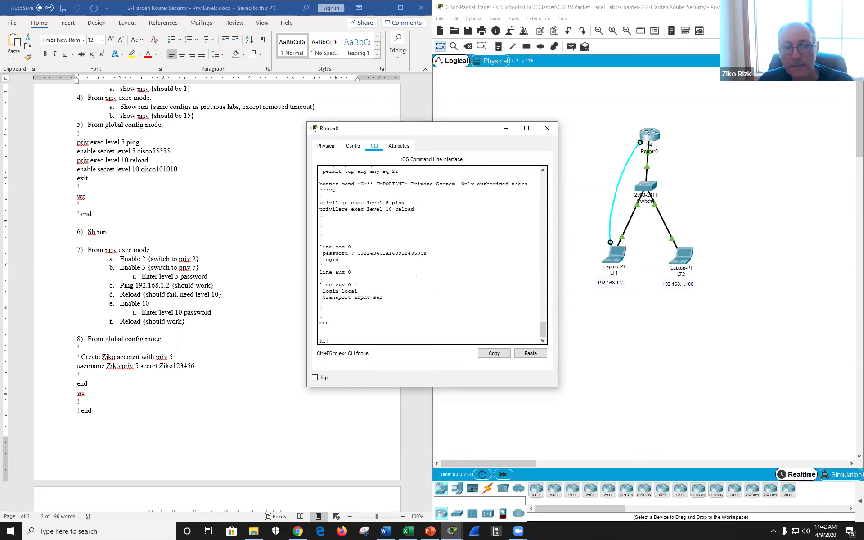
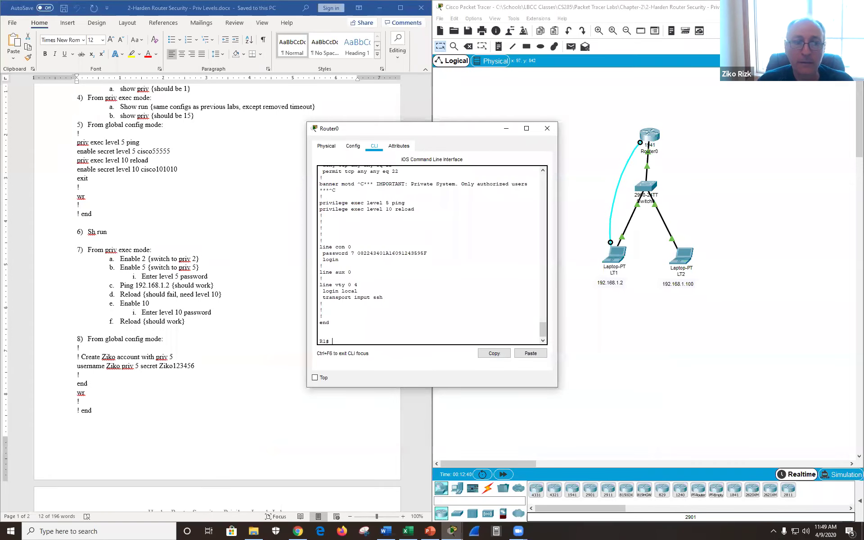
# - Close the Priv Levels lab document in Word
pyautogui.click(422, 9)
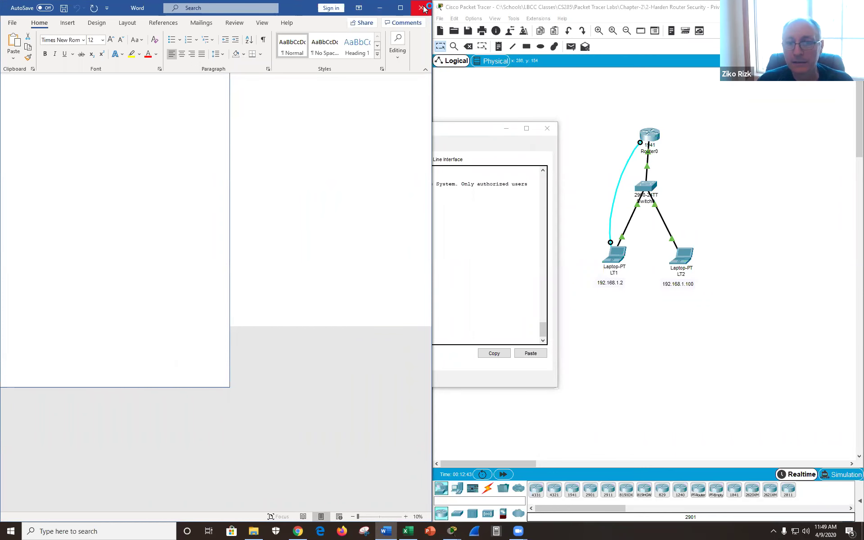
# - Close Word and the old Packet Tracer lab without saving, then open the Role-Based Views lab document
pyautogui.click(423, 8)
pyautogui.click(461, 272)
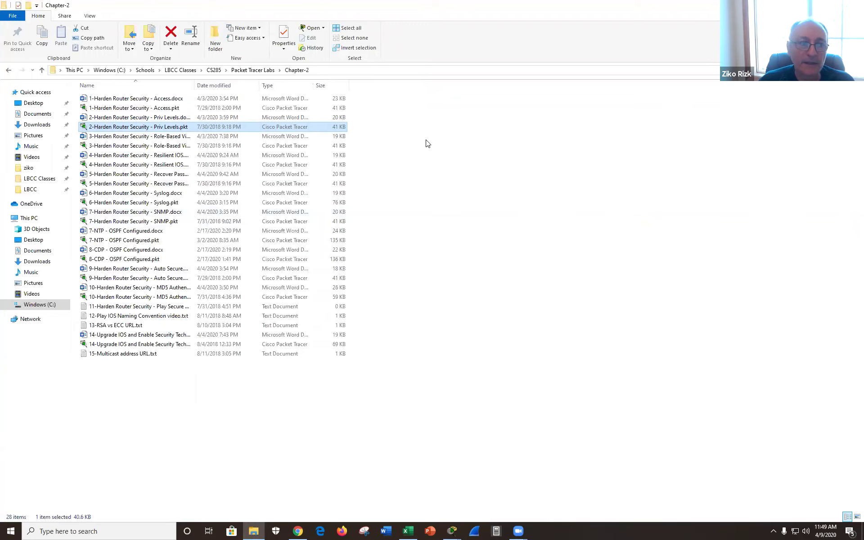
pyautogui.click(116, 137)
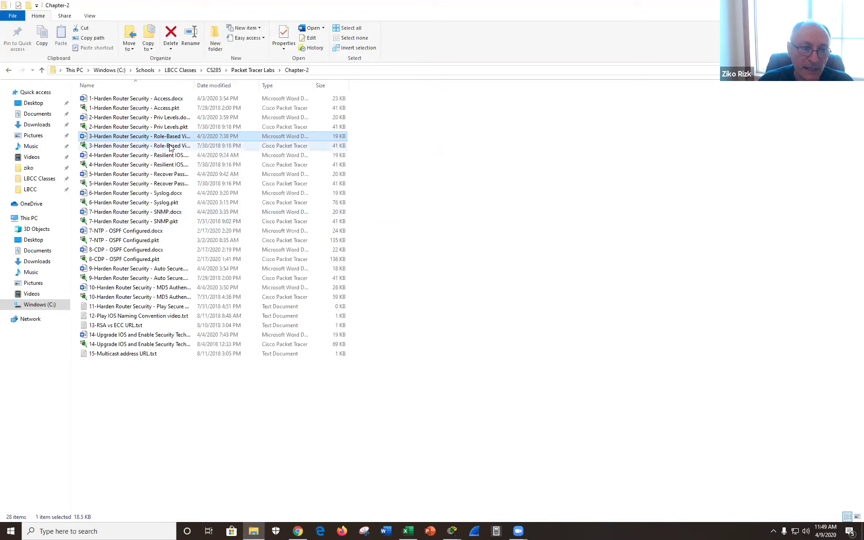
pyautogui.doubleClick(133, 136)
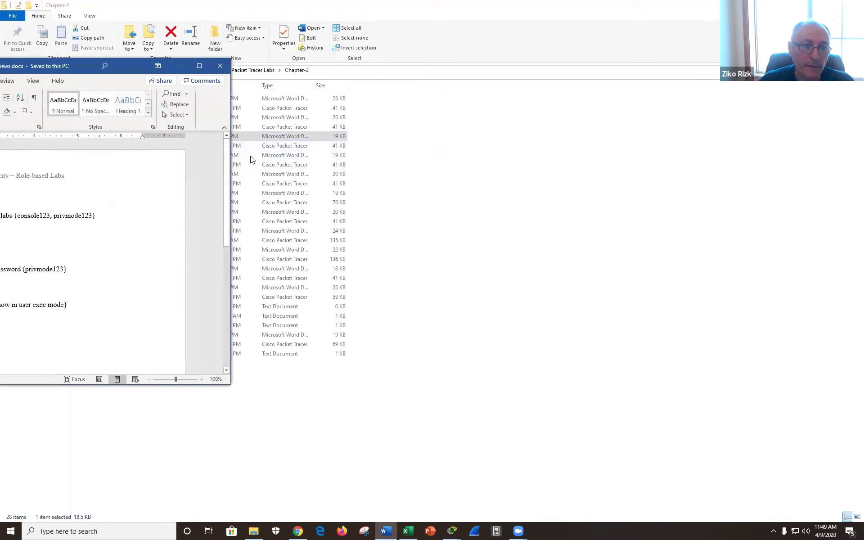
# - Open the 3-Harden Router Security - Role-Based Views .pkt file in Packet Tracer and bring it forward
pyautogui.click(275, 146)
pyautogui.doubleClick(275, 147)
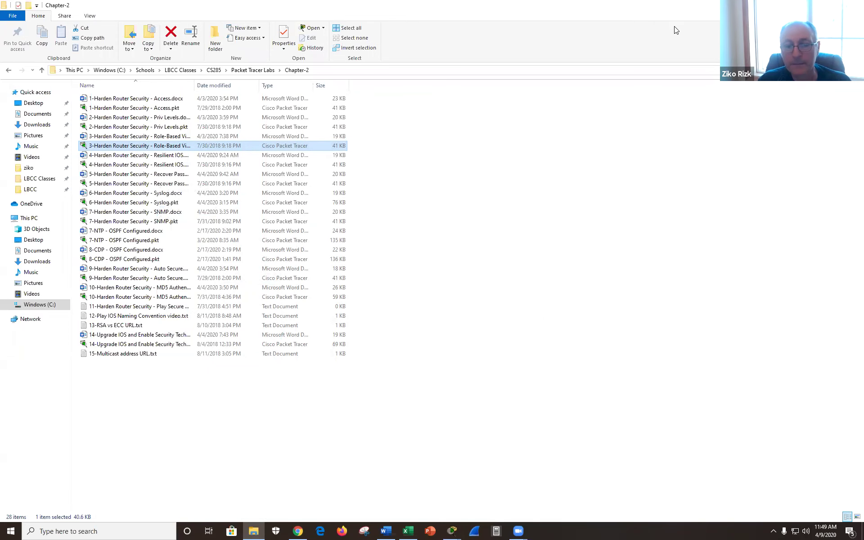
pyautogui.moveTo(452, 531)
pyautogui.click(525, 496)
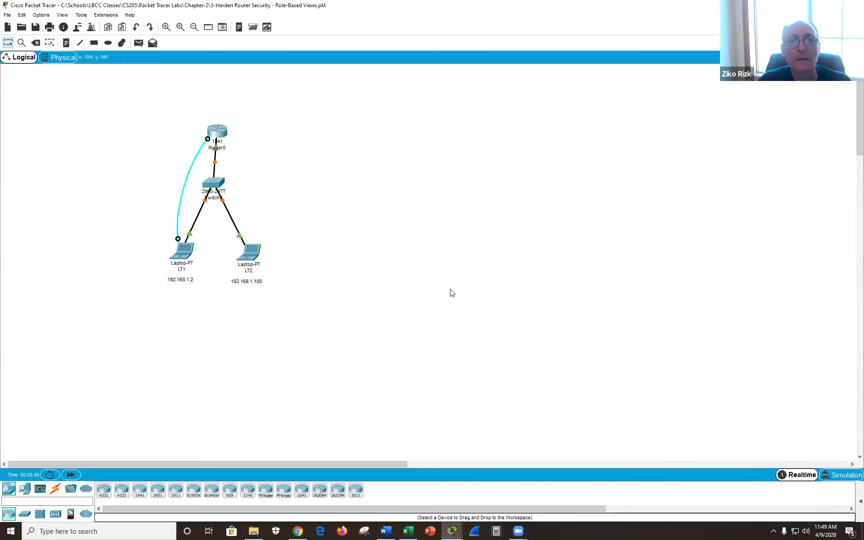
# - Dock the Packet Tracer lab window to the right half of the screen
pyautogui.moveTo(452, 532)
pyautogui.click(396, 497)
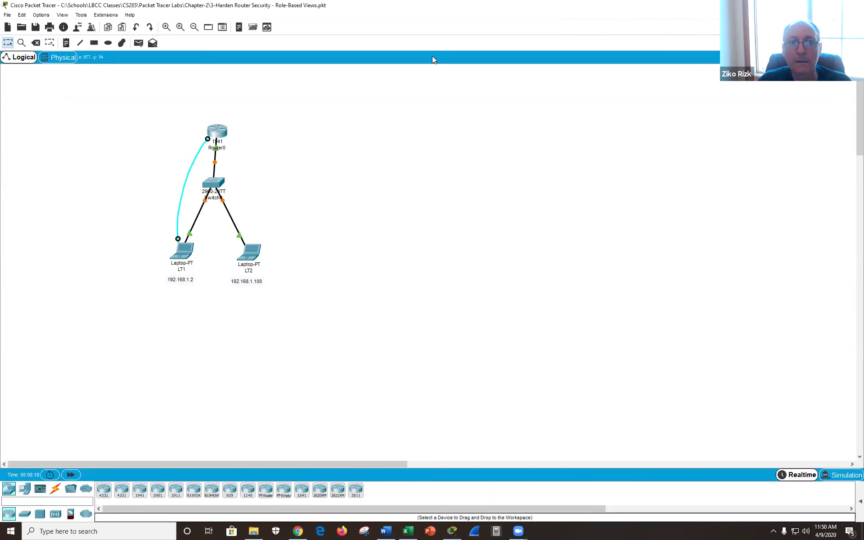
pyautogui.press('super+Right')
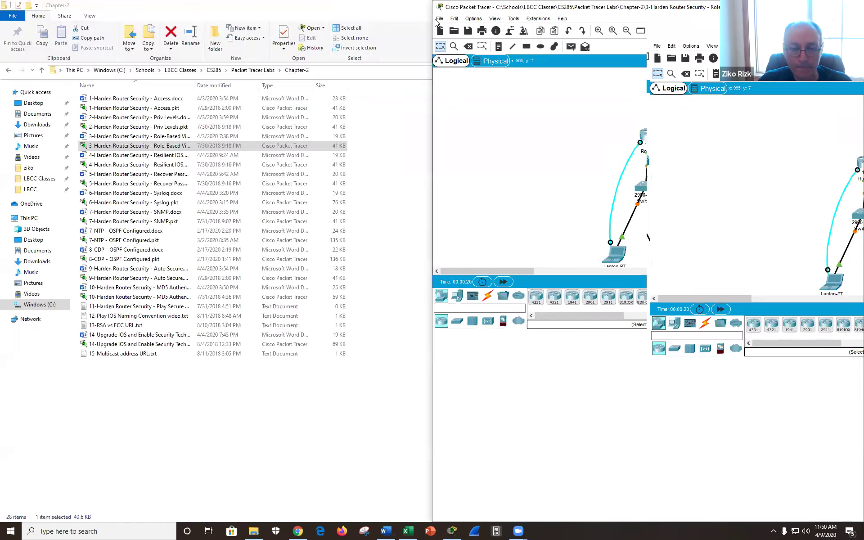
# - Open the lab instructions on the left, then open Router0's device window
pyautogui.doubleClick(309, 141)
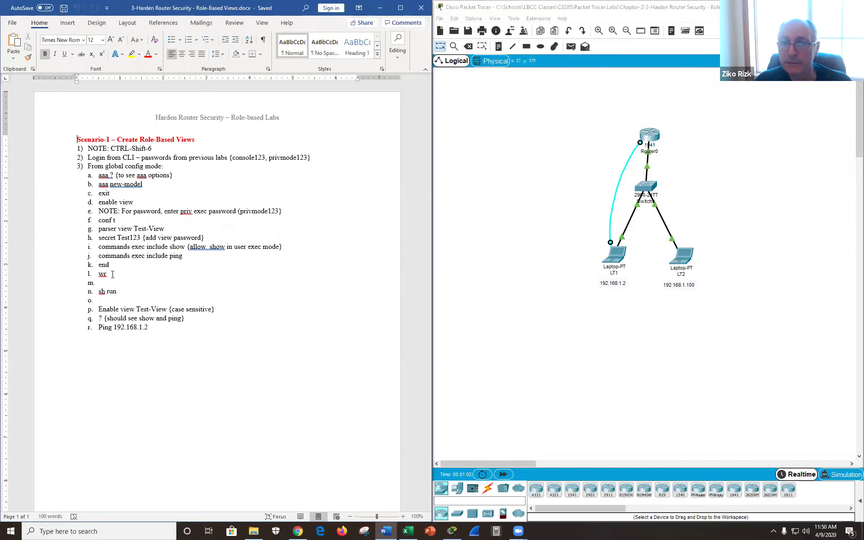
pyautogui.click(157, 229)
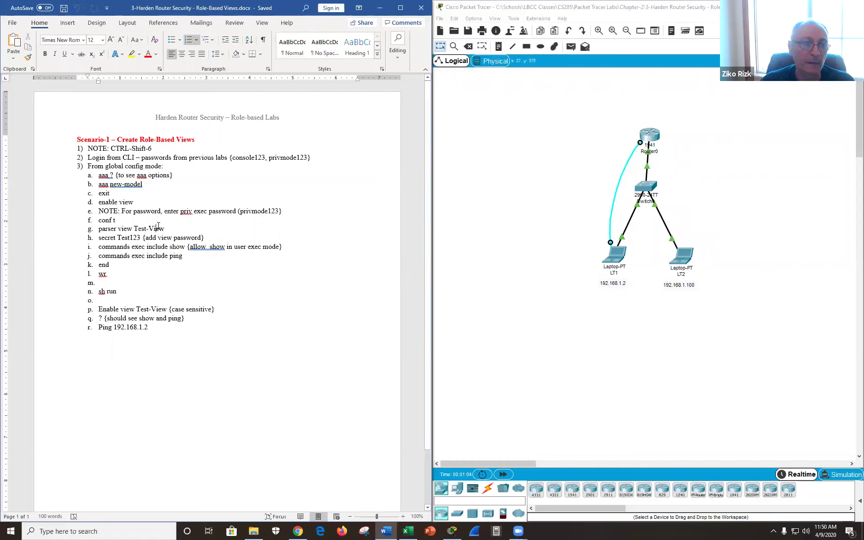
pyautogui.click(649, 135)
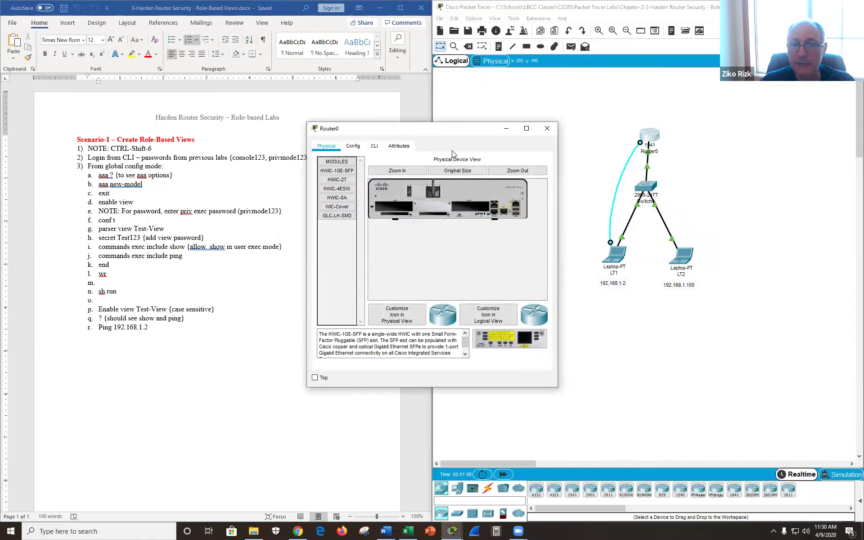
# - In Router0's CLI, log in with the console password and enter privileged mode with 'en' and the enable password
pyautogui.click(374, 148)
pyautogui.moveTo(405, 131); pyautogui.dragTo(544, 102)
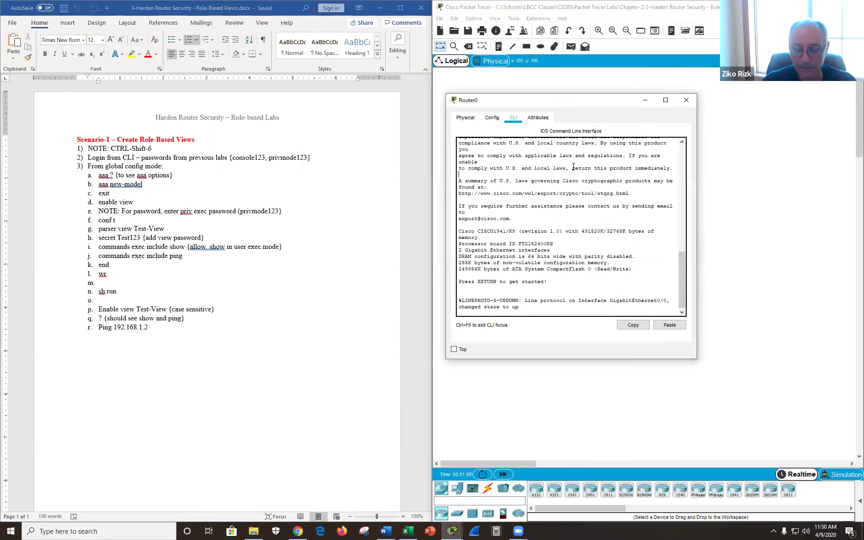
pyautogui.press('Return')
pyautogui.press('Return')
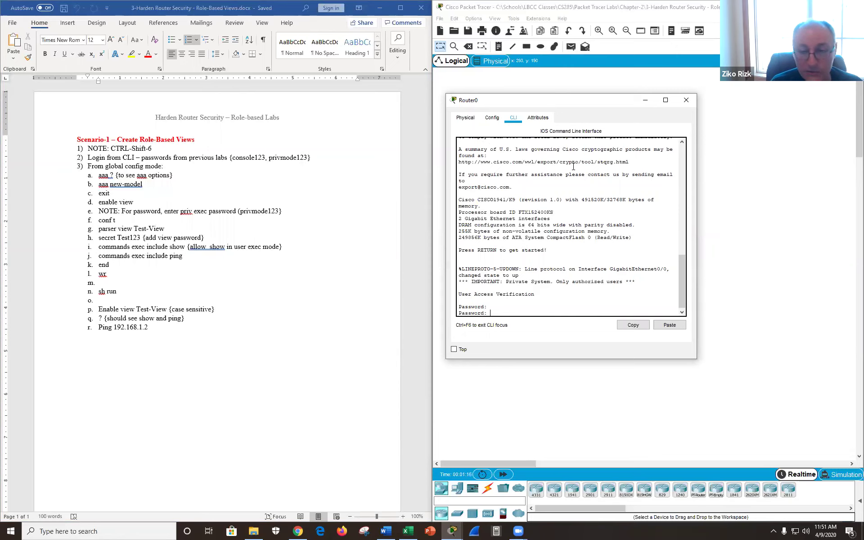
pyautogui.press('Return')
pyautogui.press('Return')
pyautogui.write('en')
pyautogui.press('Return')
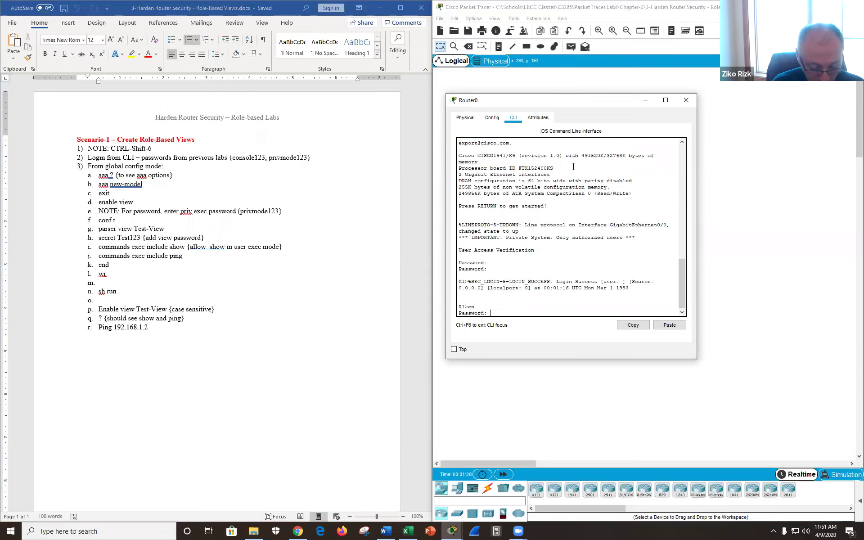
pyautogui.press('Return')
pyautogui.press('Return')
pyautogui.press('Return')
pyautogui.press('Return')
pyautogui.press('Return')
pyautogui.press('Return')
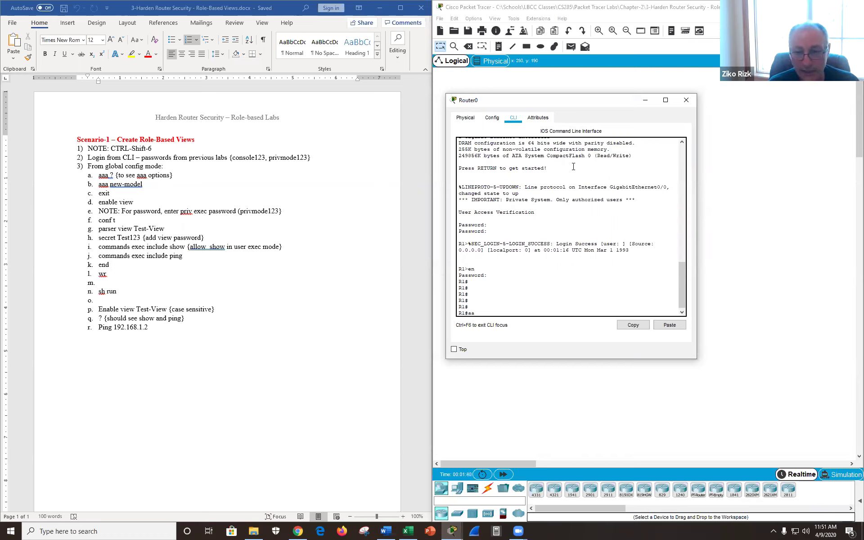
# - Enter global configuration mode with 'conf t' and list the aaa options with 'aaa ?'
pyautogui.write('?')
pyautogui.press('Return')
pyautogui.write('conf t')
pyautogui.press('Return')
pyautogui.write('aaa ?')
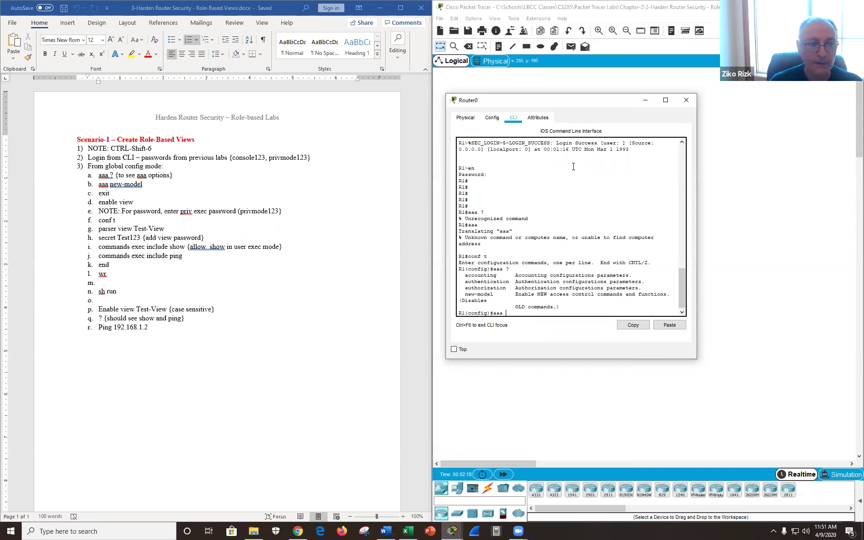
# - Enable 'aaa new-model' on Router0
pyautogui.write('we')
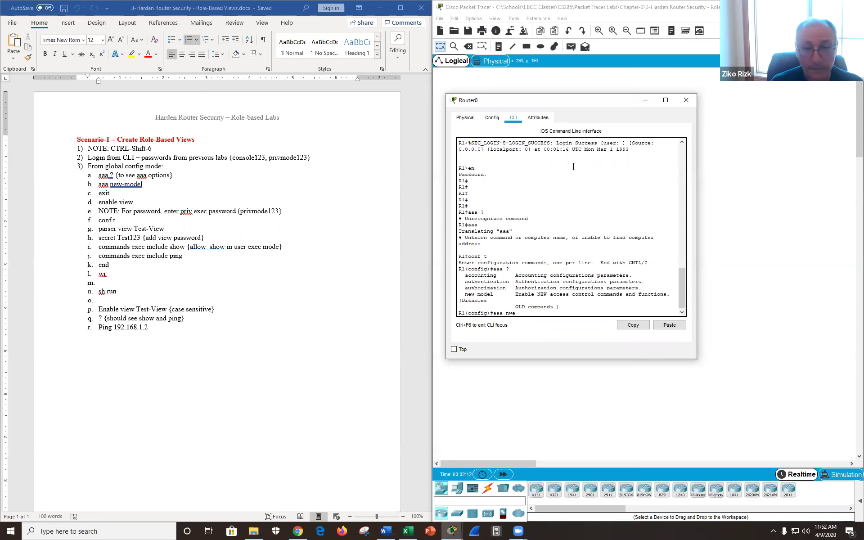
pyautogui.press('Tab')
pyautogui.write('ew')
pyautogui.press('Tab')
pyautogui.press('Return')
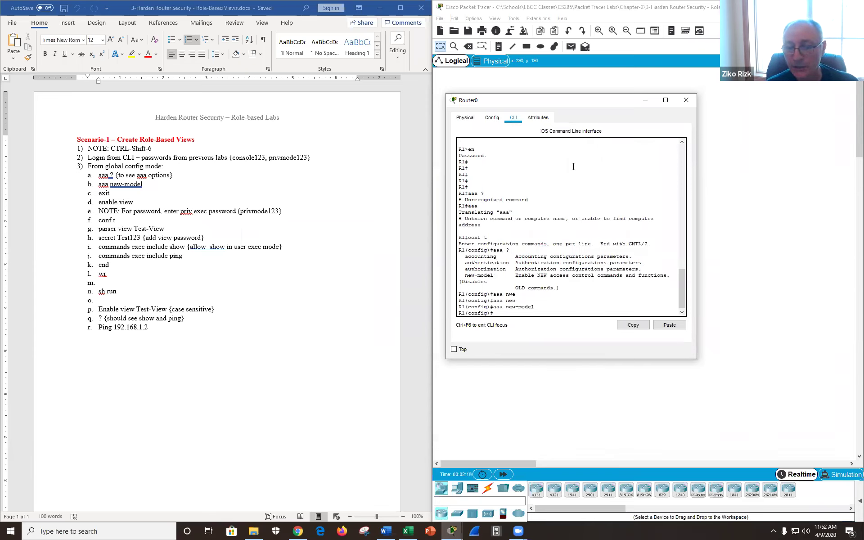
# - Exit, run 'enable view' with the enable password to enter the root view, then 'conf t'
pyautogui.write('ex')
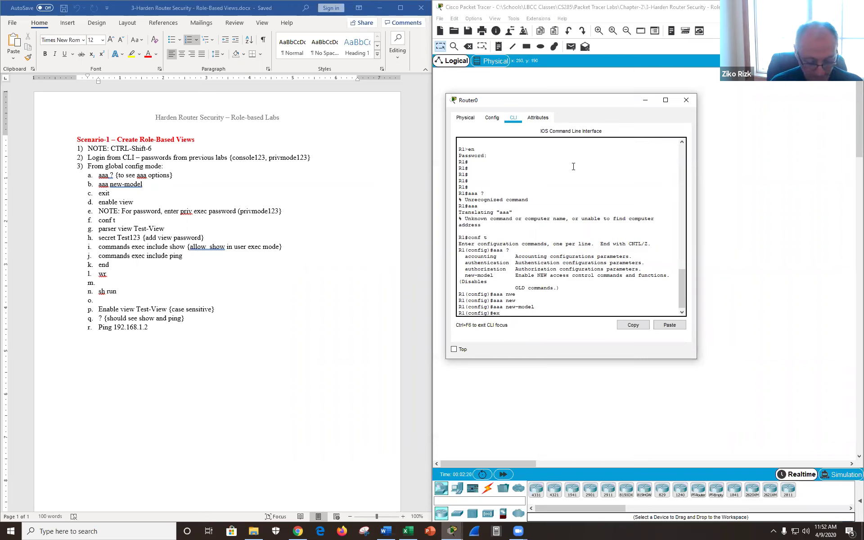
pyautogui.write('it')
pyautogui.press('Return')
pyautogui.write('enable view')
pyautogui.press('Return')
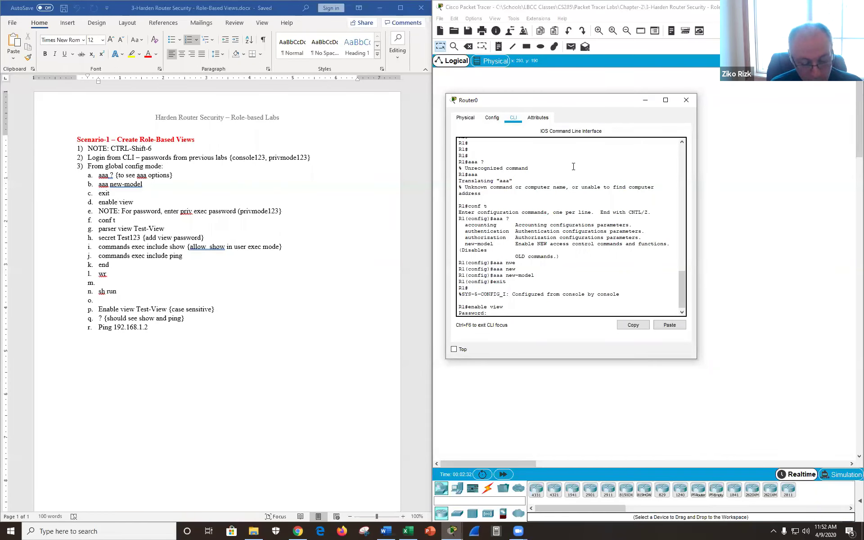
pyautogui.press('Return')
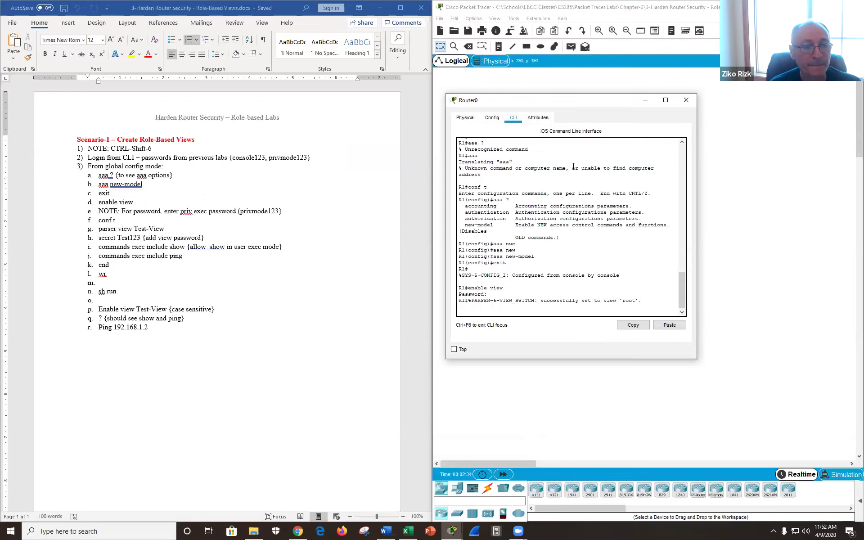
pyautogui.press('Return')
pyautogui.write('conf t')
pyautogui.press('Return')
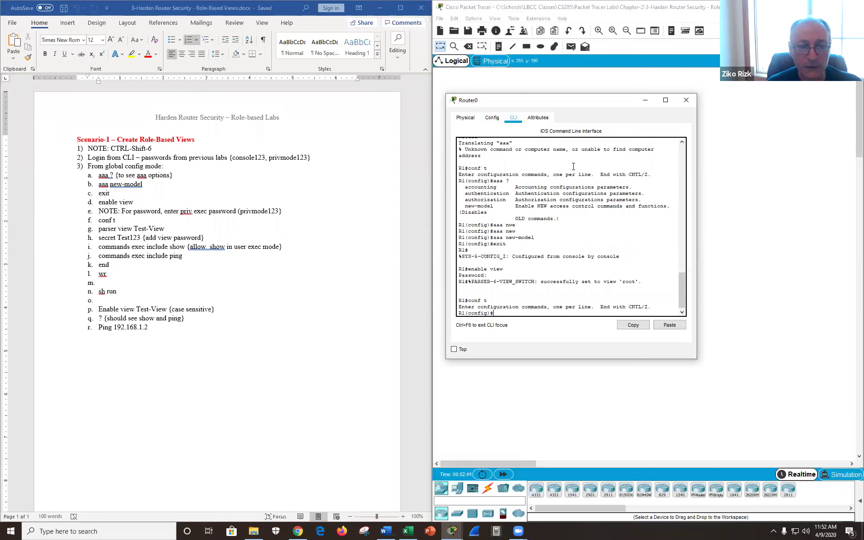
# - Create the 'parser view Test-View' and set its secret password
pyautogui.write('arse')
pyautogui.press('Tab')
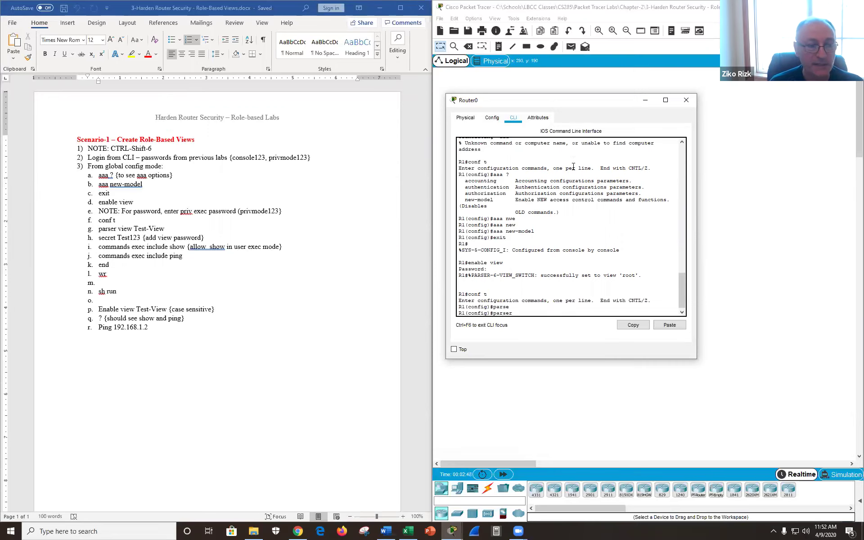
pyautogui.write('te')
pyautogui.write('Te')
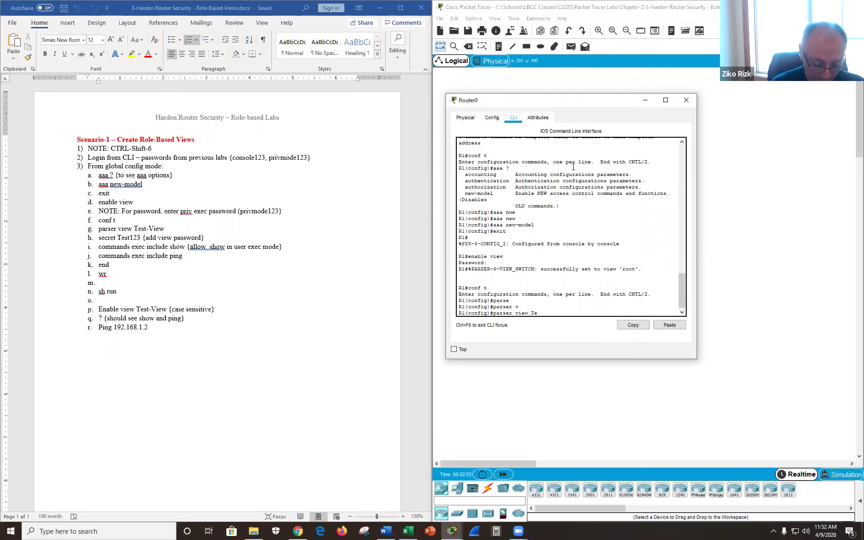
pyautogui.write('st_view')
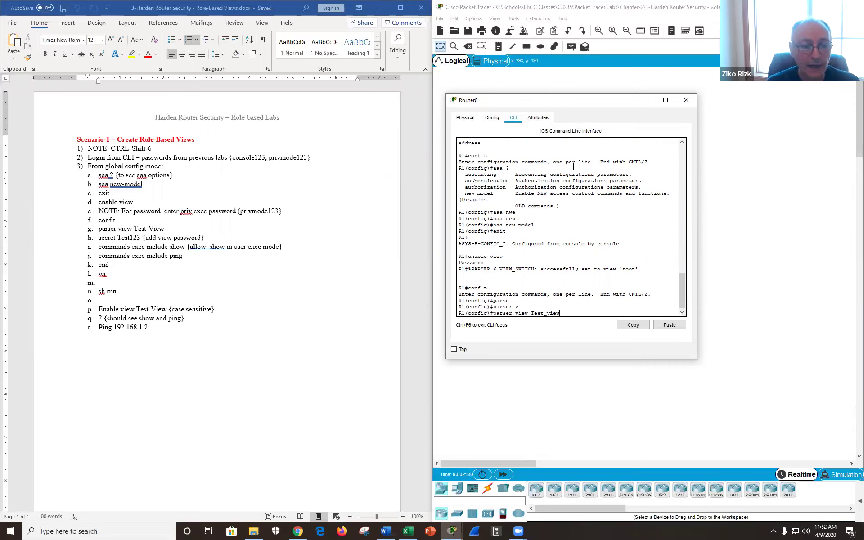
pyautogui.press('BackSpace')
pyautogui.press('BackSpace')
pyautogui.press('BackSpace')
pyautogui.press('BackSpace')
pyautogui.press('BackSpace')
pyautogui.write('-View')
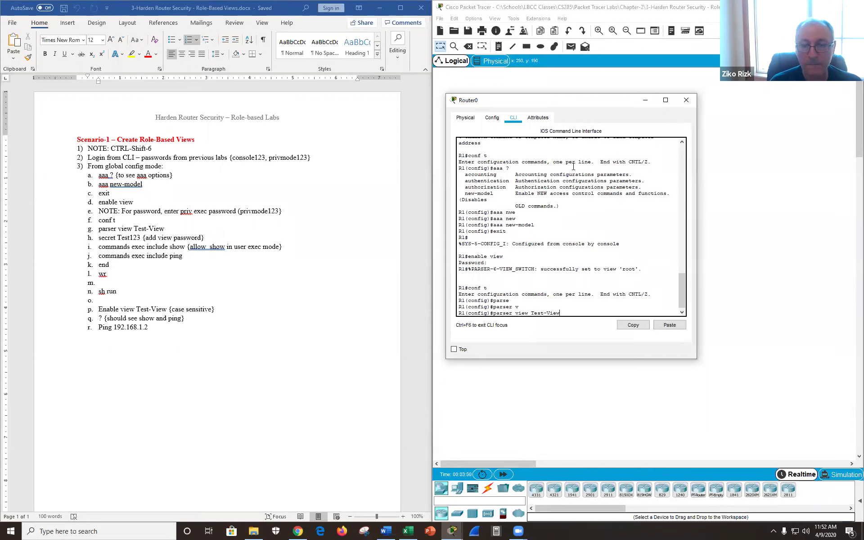
pyautogui.press('Return')
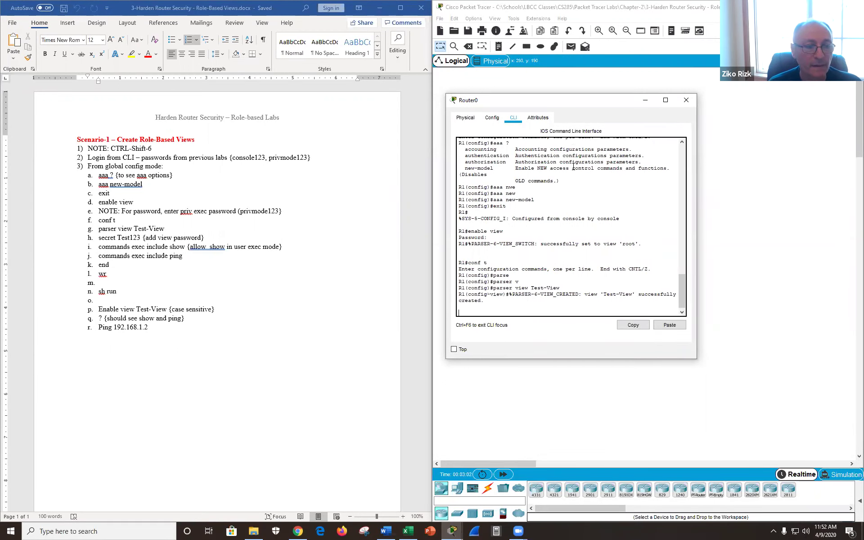
pyautogui.press('Return')
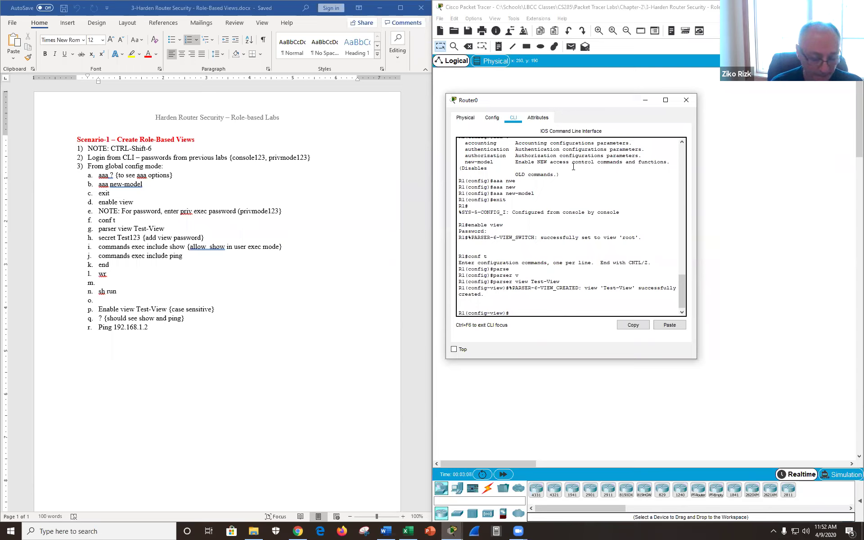
pyautogui.write('secret')
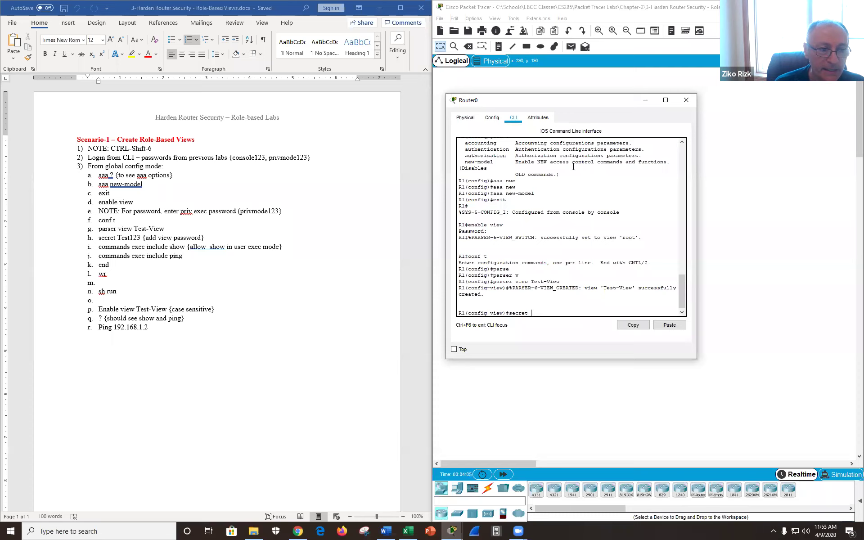
pyautogui.write('Test123')
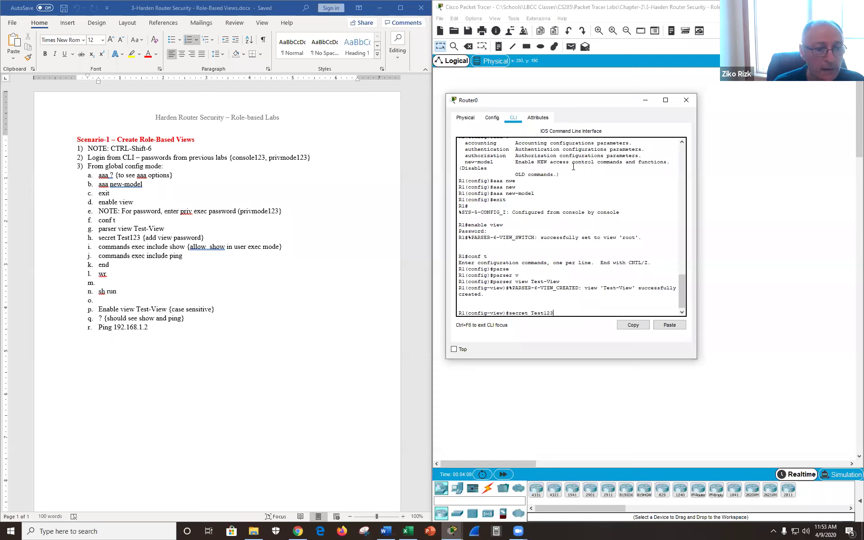
pyautogui.press('Return')
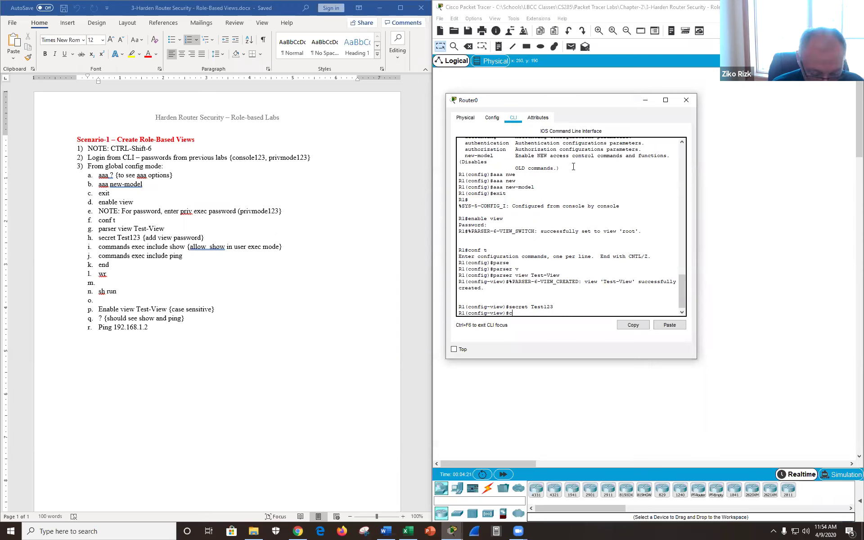
# - Add 'commands exec include show' and 'commands exec include ping' to the view, then 'end'
pyautogui.write('m')
pyautogui.press('Tab')
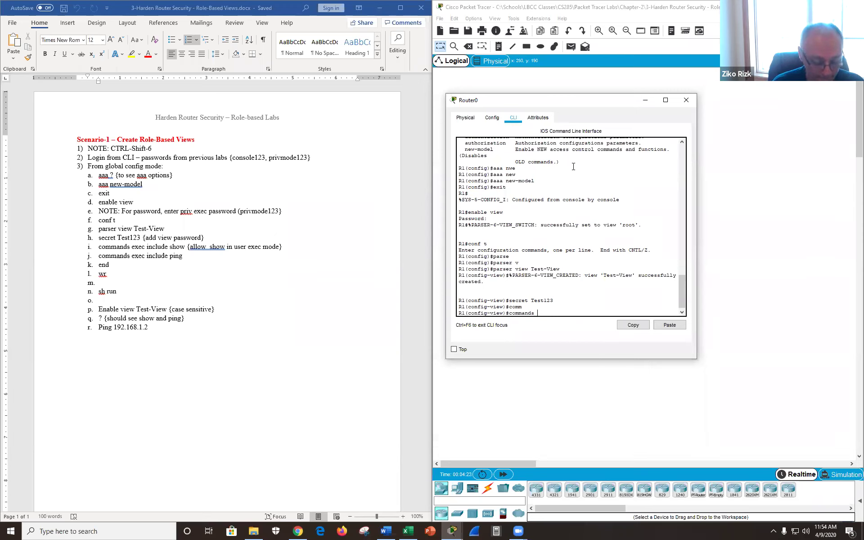
pyautogui.write('exe')
pyautogui.press('Tab')
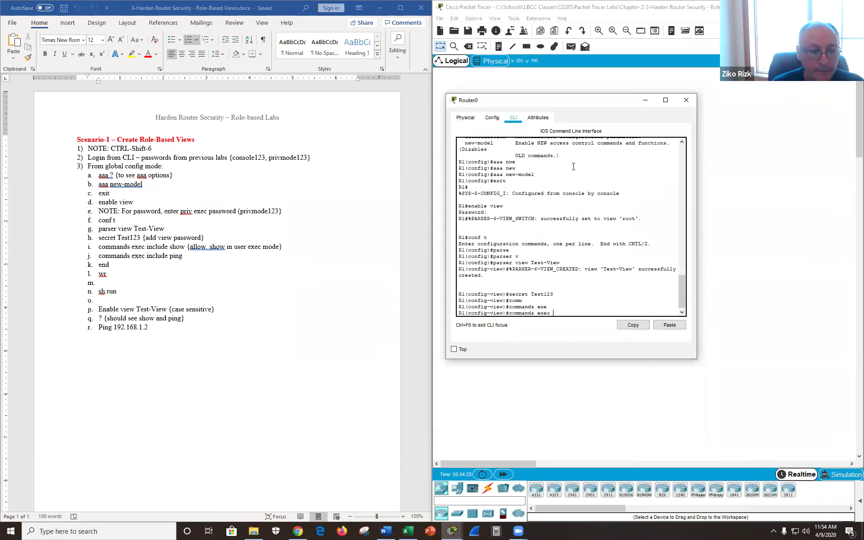
pyautogui.write('in')
pyautogui.press('Tab')
pyautogui.write('show')
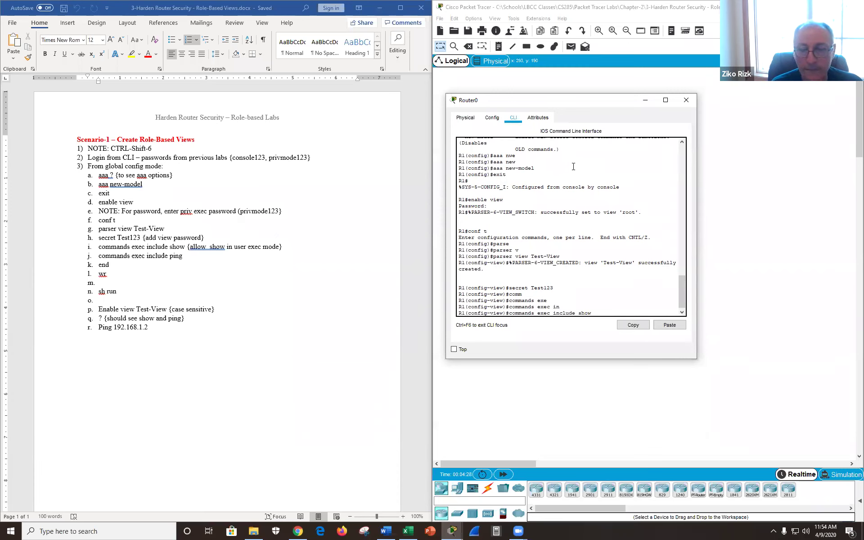
pyautogui.press('Return')
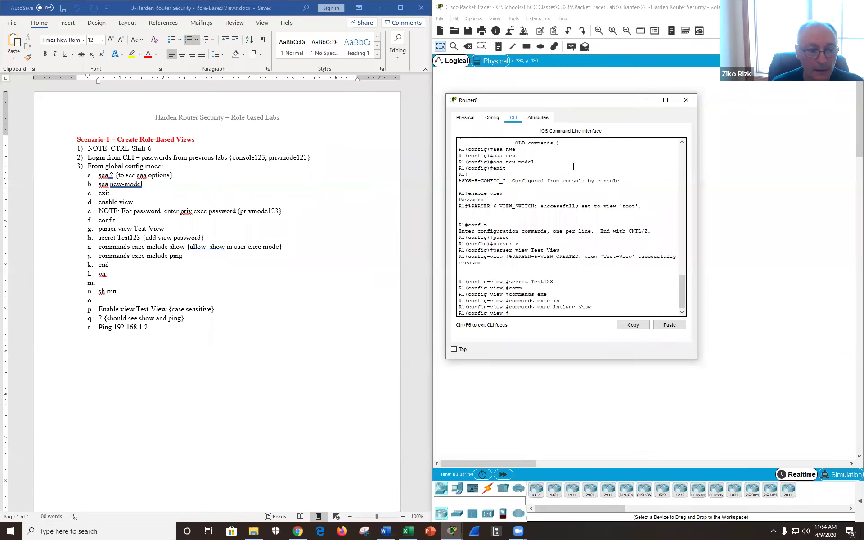
pyautogui.press('Up')
pyautogui.press('BackSpace')
pyautogui.press('BackSpace')
pyautogui.press('BackSpace')
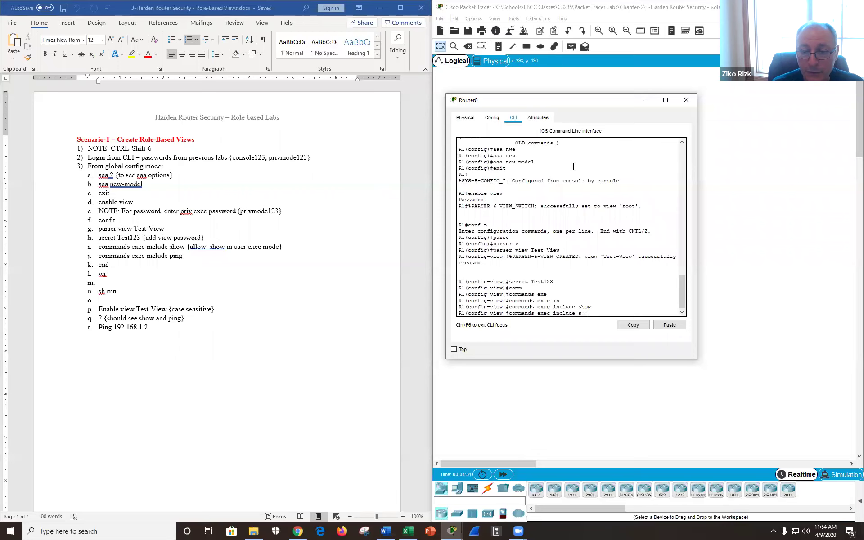
pyautogui.write('ping')
pyautogui.press('Return')
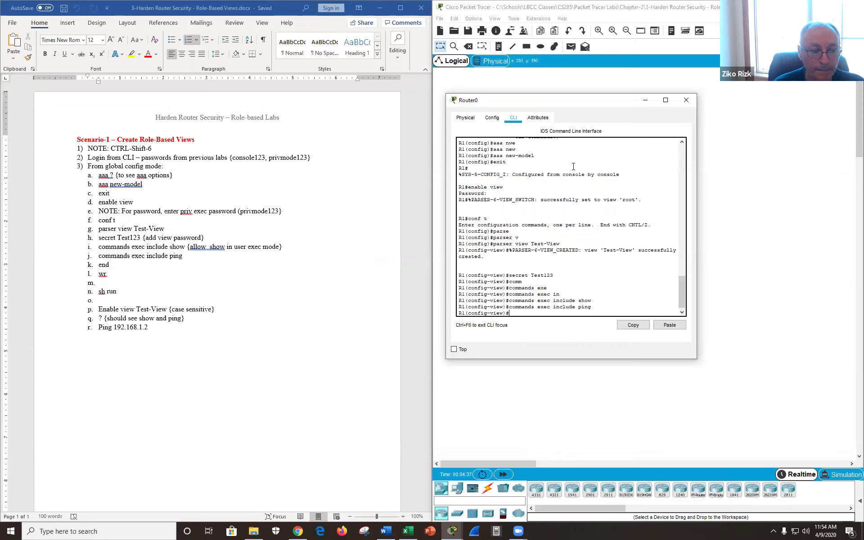
pyautogui.write('end')
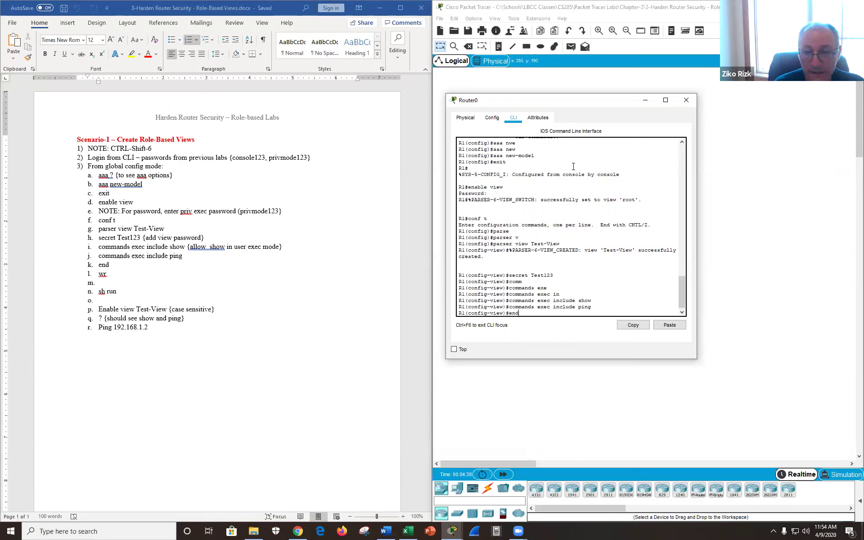
pyautogui.press('Return')
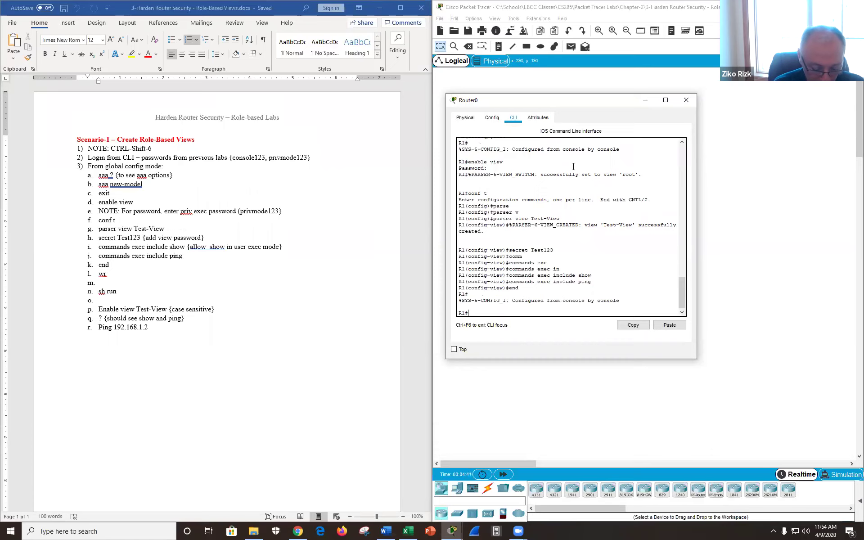
# - Run 'sh run' and highlight the Test-View line, its encrypted secret, and the show/ping command lines
pyautogui.write('sh ru')
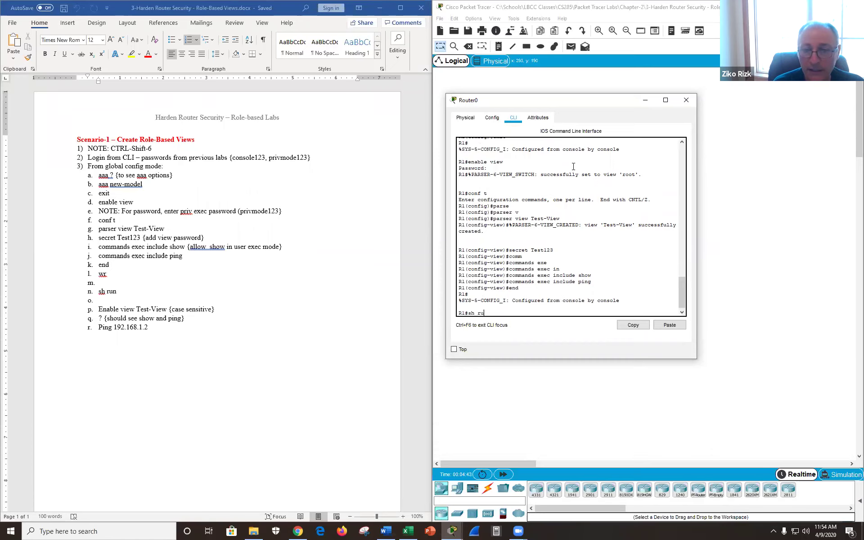
pyautogui.press('Return')
pyautogui.press('space')
pyautogui.press('space')
pyautogui.press('space')
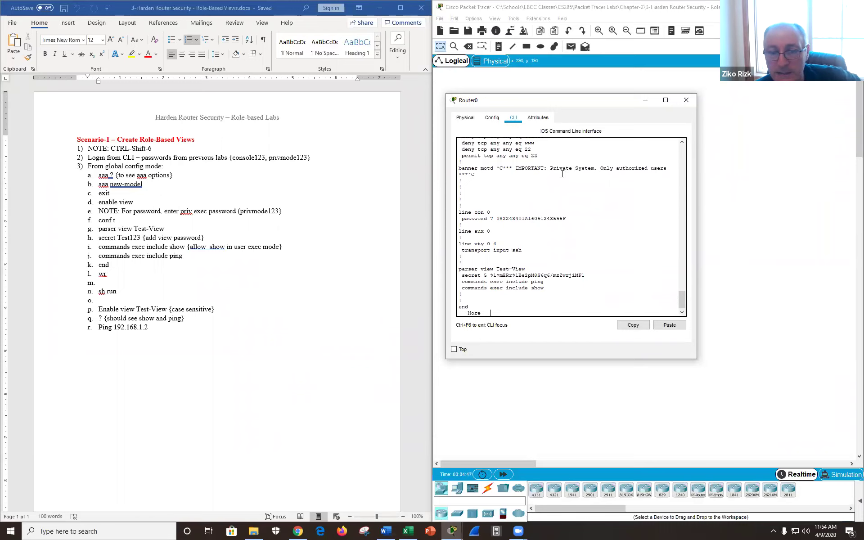
pyautogui.moveTo(460, 269); pyautogui.dragTo(532, 269)
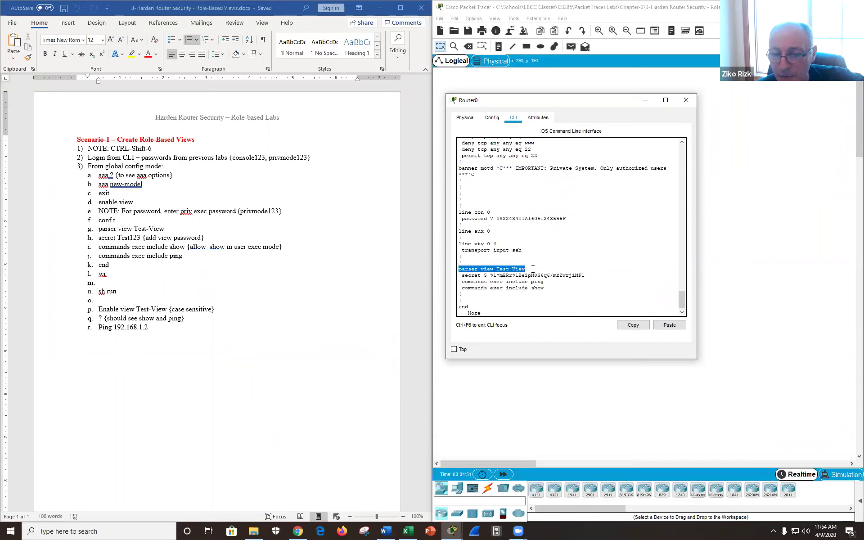
pyautogui.moveTo(487, 275); pyautogui.dragTo(586, 276)
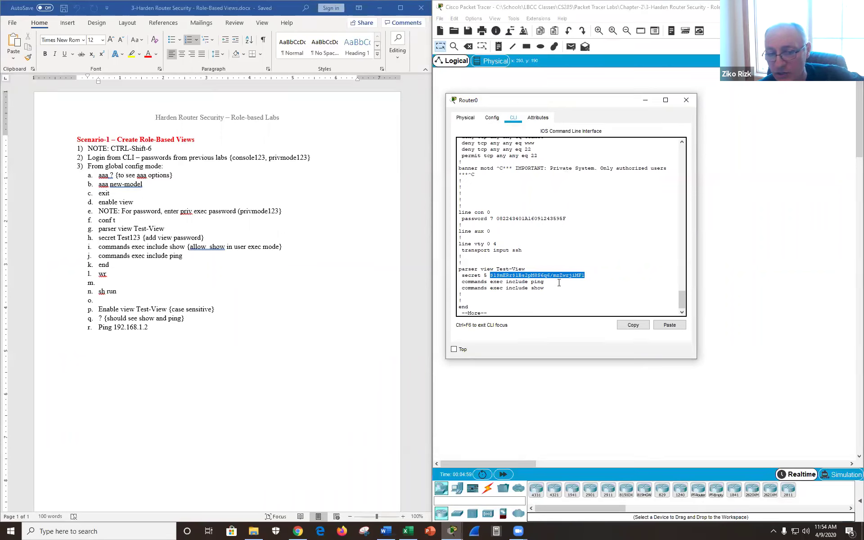
pyautogui.moveTo(545, 288); pyautogui.dragTo(459, 279)
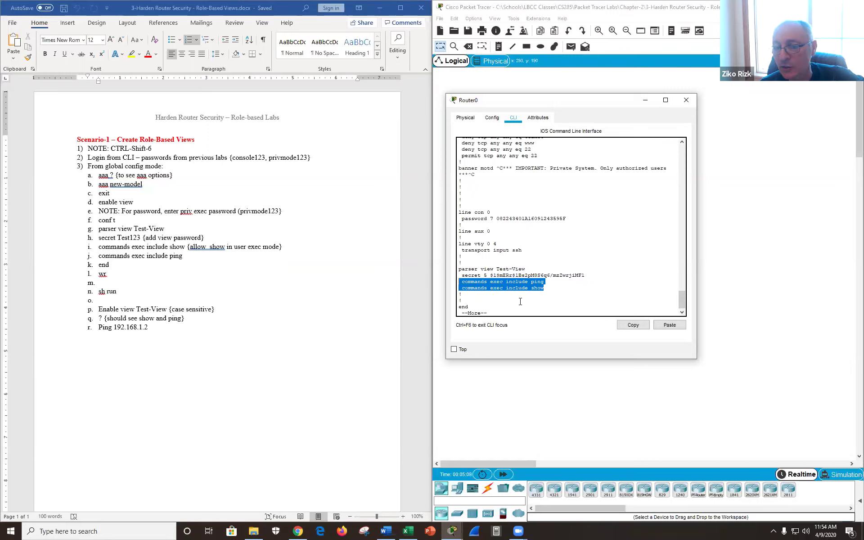
pyautogui.press('space')
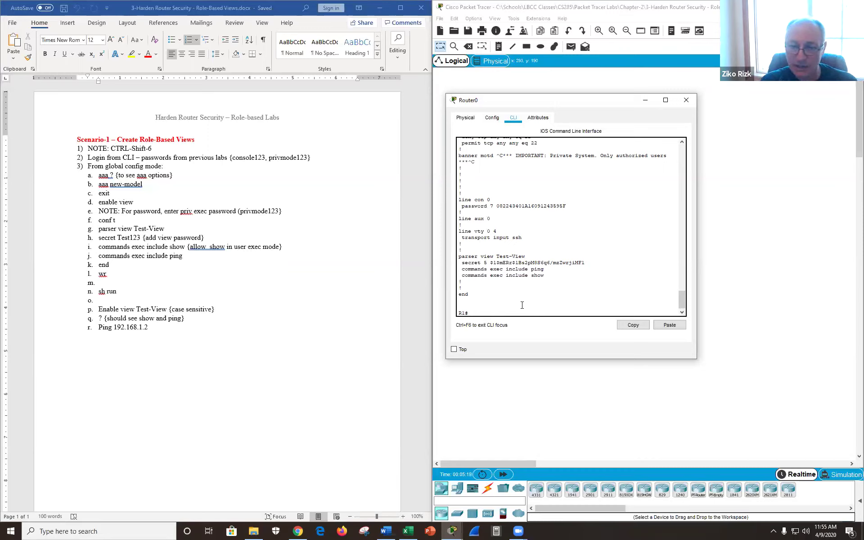
# - Switch into the Test-View view with 'enable view Test-View' and its password
pyautogui.write('ab')
pyautogui.press('Tab')
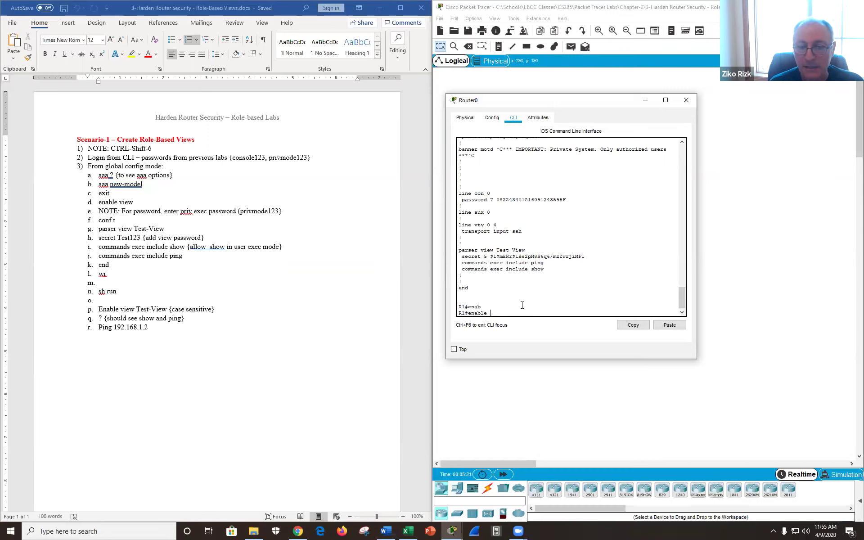
pyautogui.write('view Test-View')
pyautogui.press('Return')
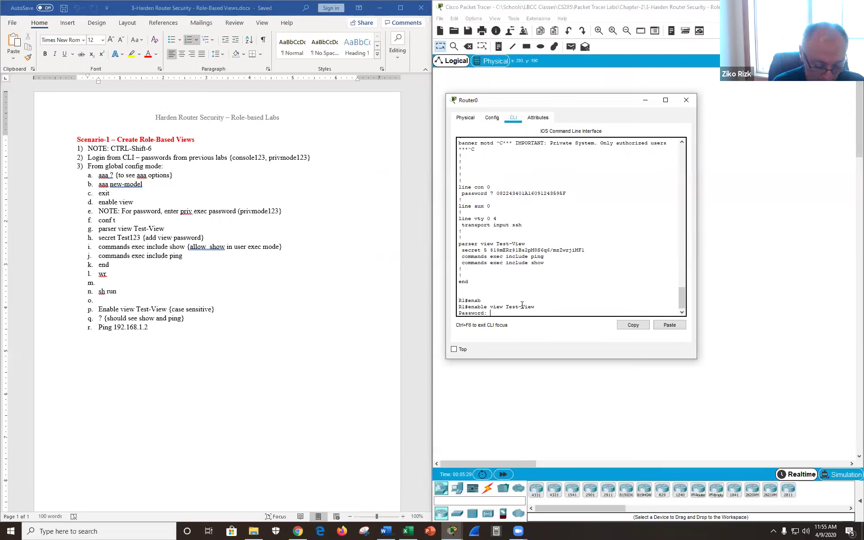
pyautogui.write('Test123')
pyautogui.press('Return')
pyautogui.press('Return')
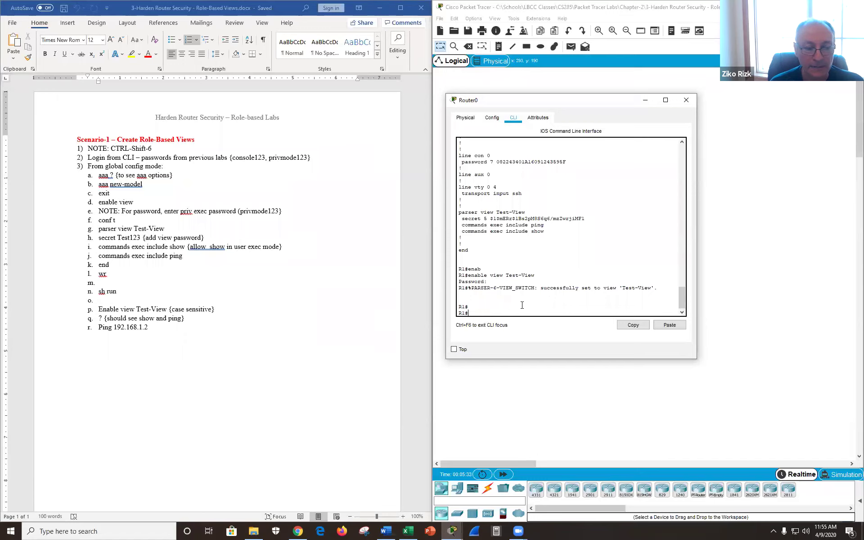
# - Ping 192.168.1.2 successfully, then see 'sh run' rejected with an invalid-input error
pyautogui.write('ping 192.168.1.2')
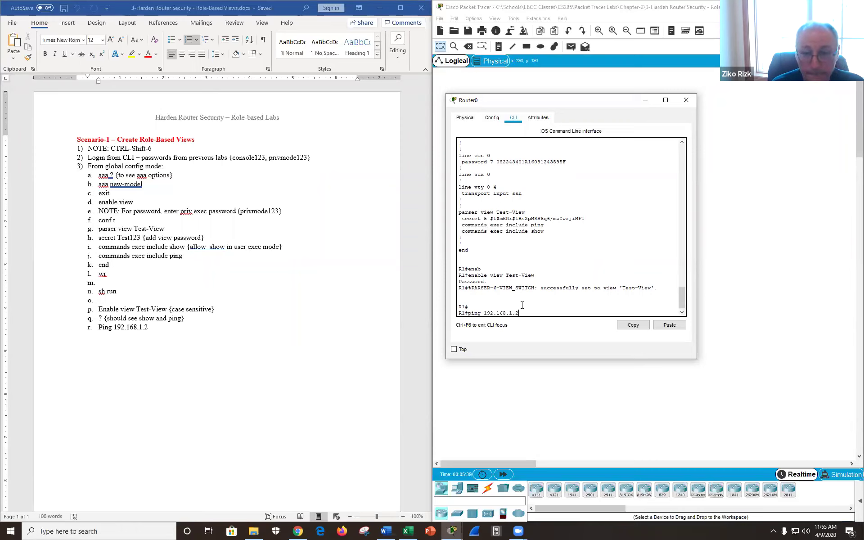
pyautogui.press('Return')
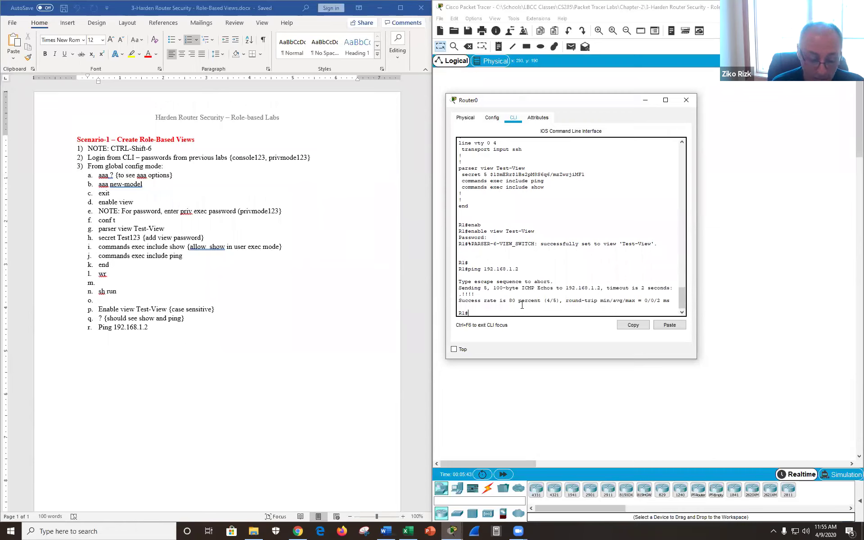
pyautogui.write('sh run')
pyautogui.press('Return')
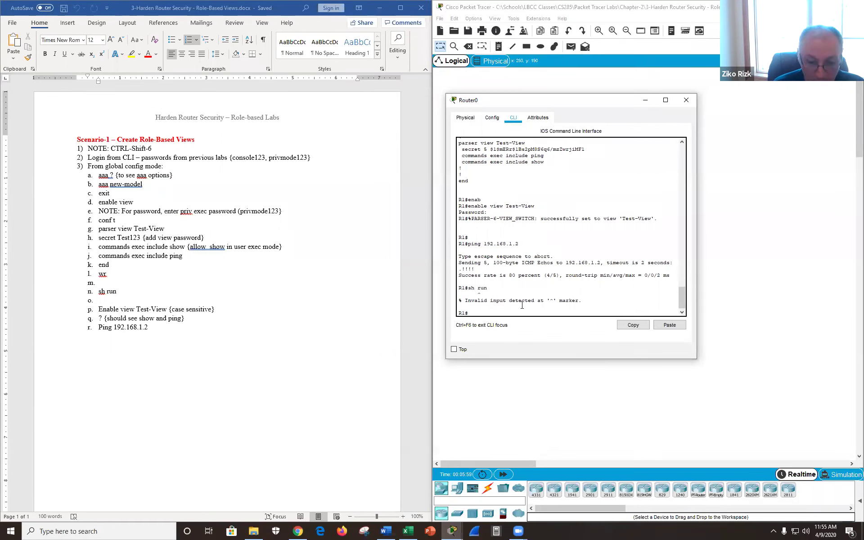
# - List the view's available commands, then try 'show run' and 'do sh run', both rejected
pyautogui.write('?')
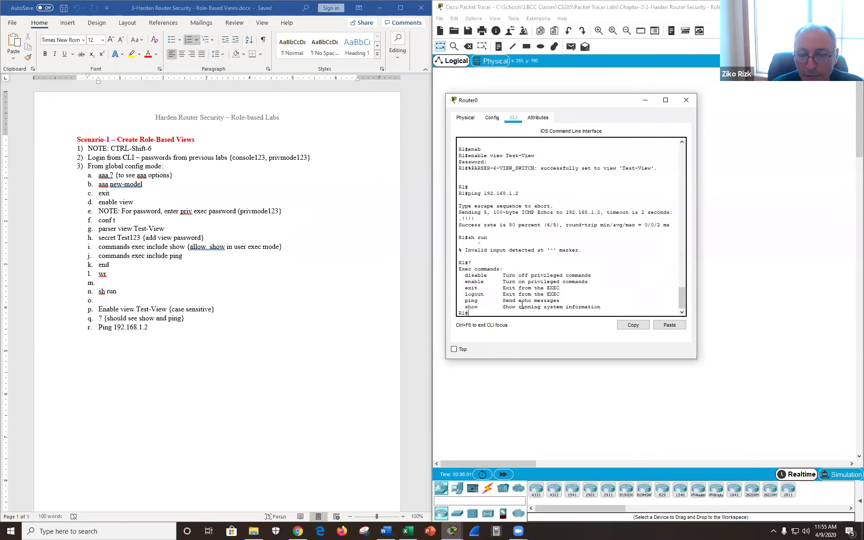
pyautogui.write('show run')
pyautogui.press('Return')
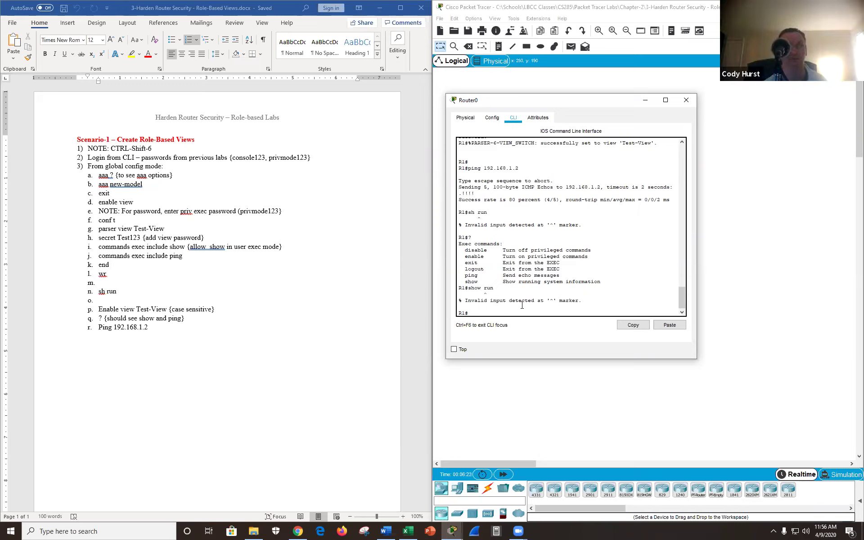
pyautogui.write('sh run')
pyautogui.press('Return')
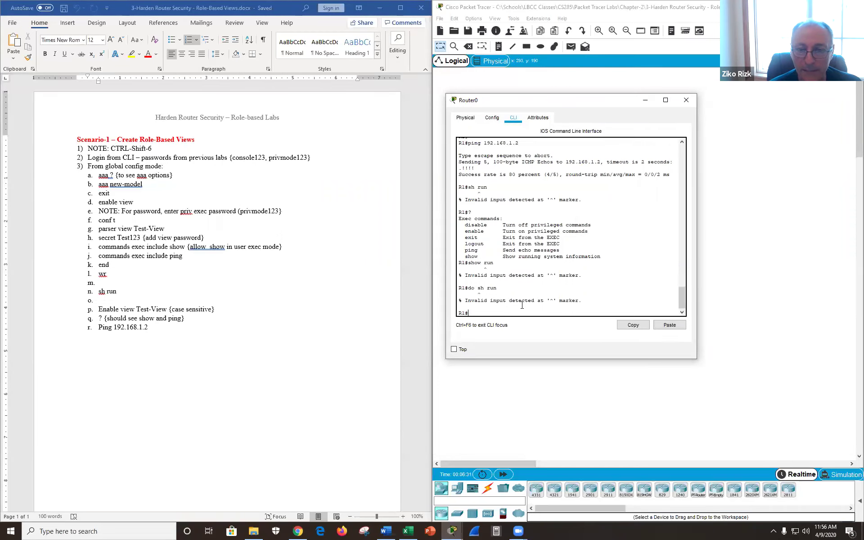
# - List the available commands again and log out of the console with 'exit'
pyautogui.write('?')
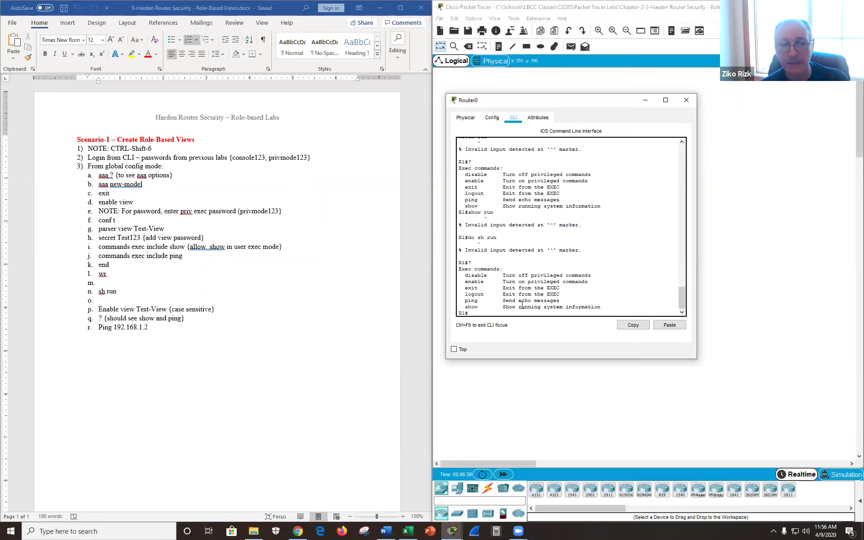
pyautogui.write('exit')
pyautogui.press('Return')
pyautogui.press('Return')
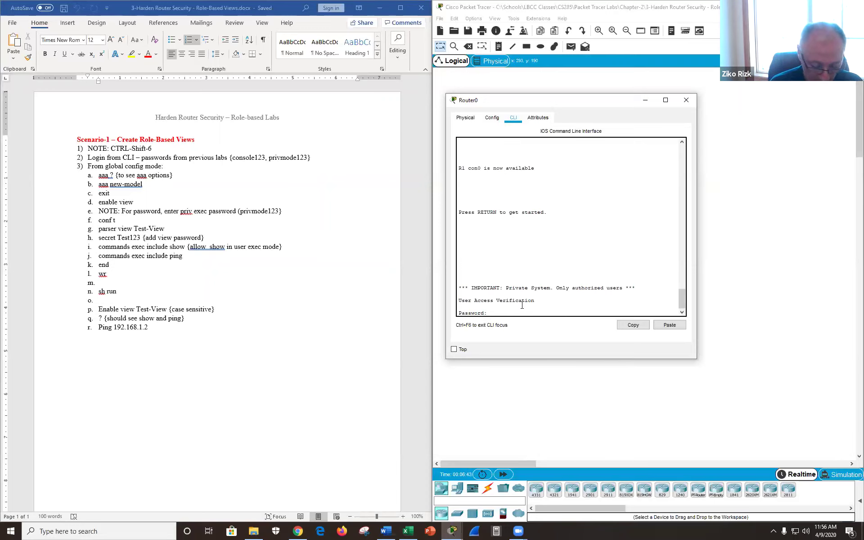
# - Log back into Router0 with the console password and enter privileged mode with the enable password
pyautogui.press('Return')
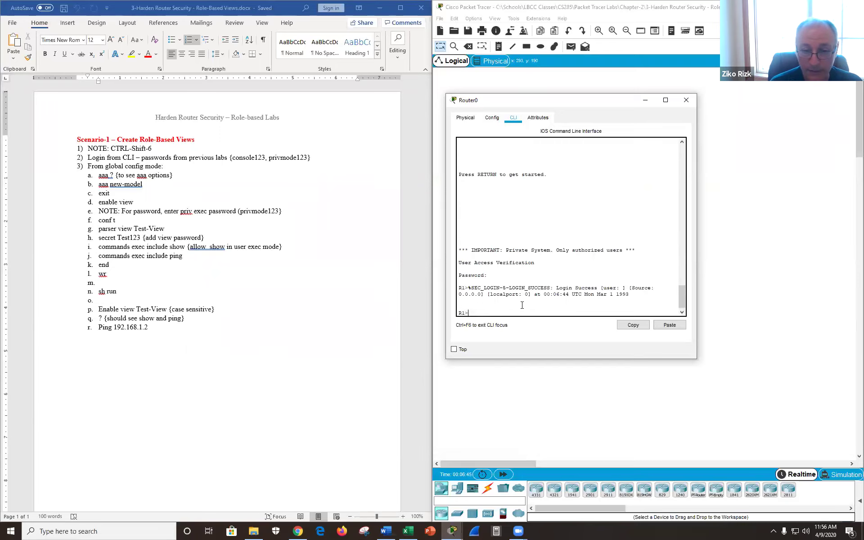
pyautogui.write('en')
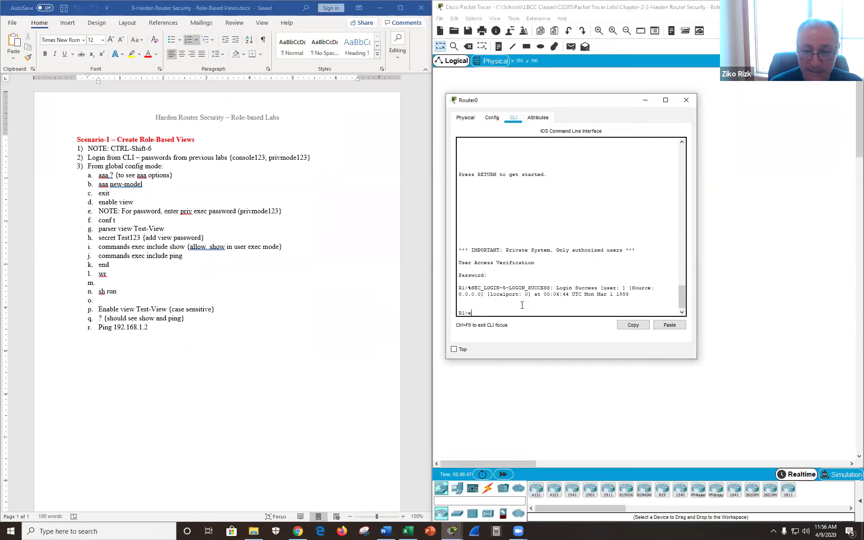
pyautogui.press('Return')
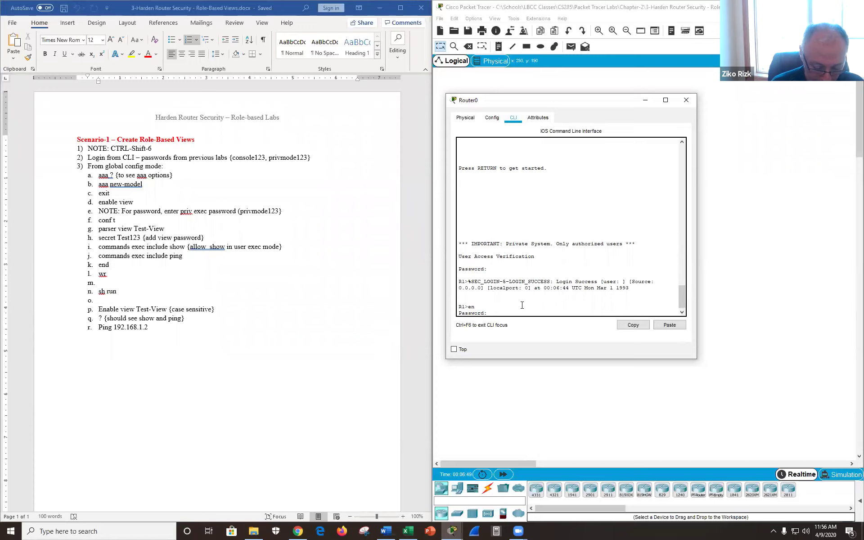
pyautogui.press('Return')
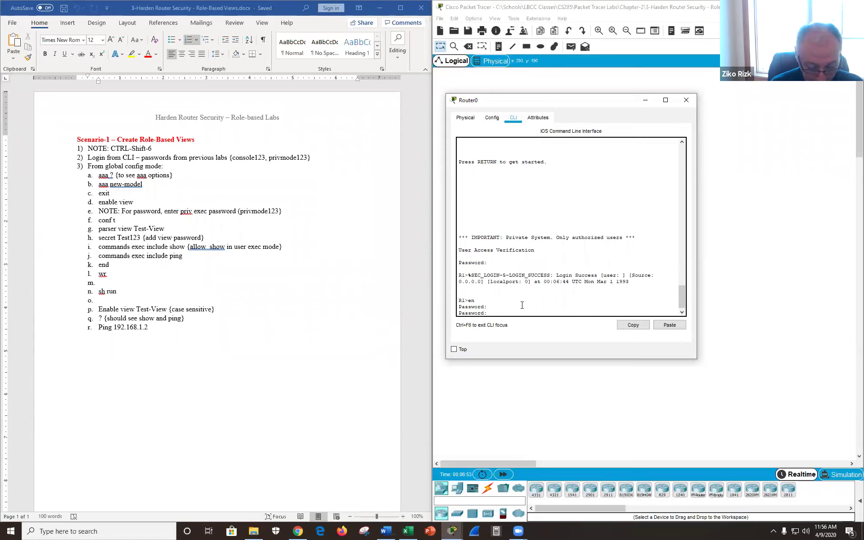
pyautogui.press('Return')
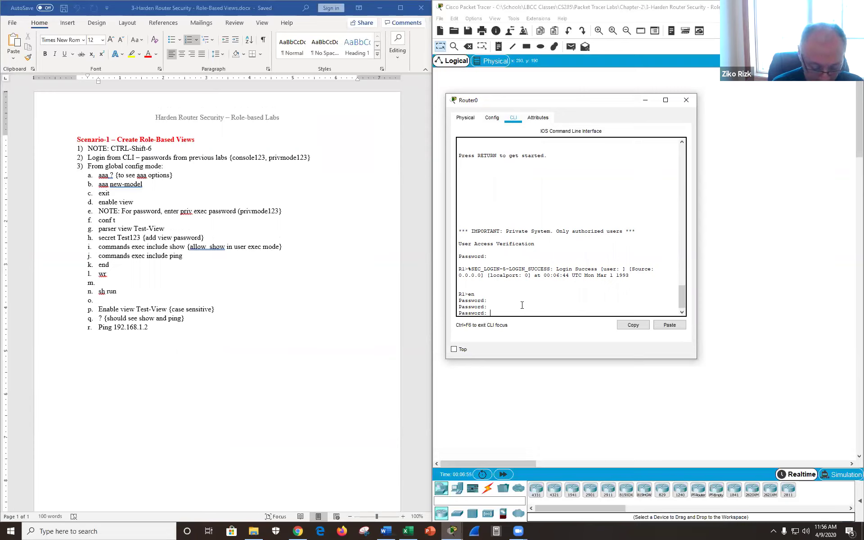
pyautogui.press('Return')
pyautogui.press('Return')
pyautogui.press('Return')
pyautogui.press('Return')
pyautogui.press('Return')
pyautogui.press('Return')
# - Run 'sh run', highlight the Test-View parser view lines, and page to the end
pyautogui.write('sh ru')
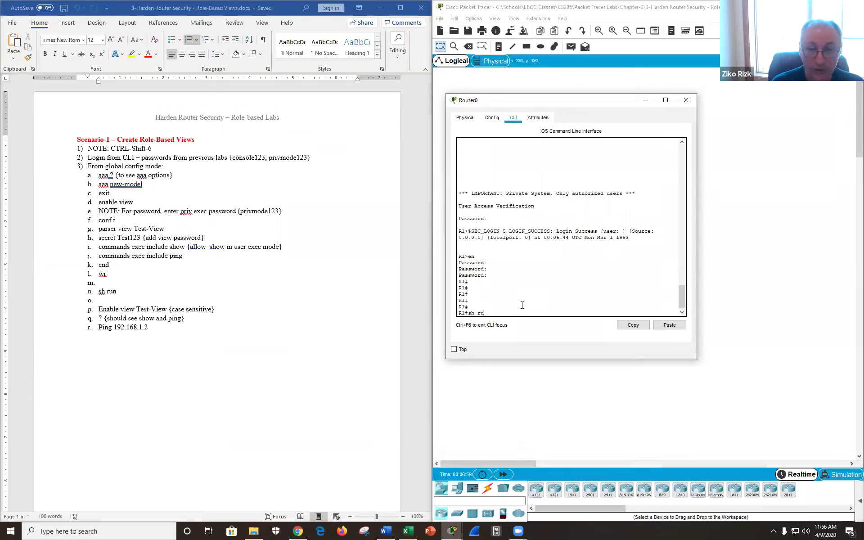
pyautogui.write('n')
pyautogui.press('Return')
pyautogui.press('space')
pyautogui.moveTo(546, 288); pyautogui.dragTo(439, 270)
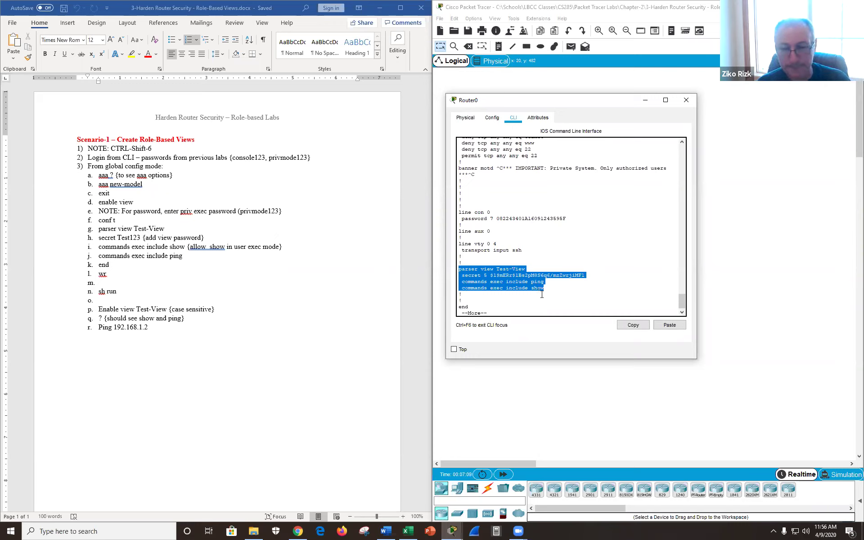
pyautogui.press('space')
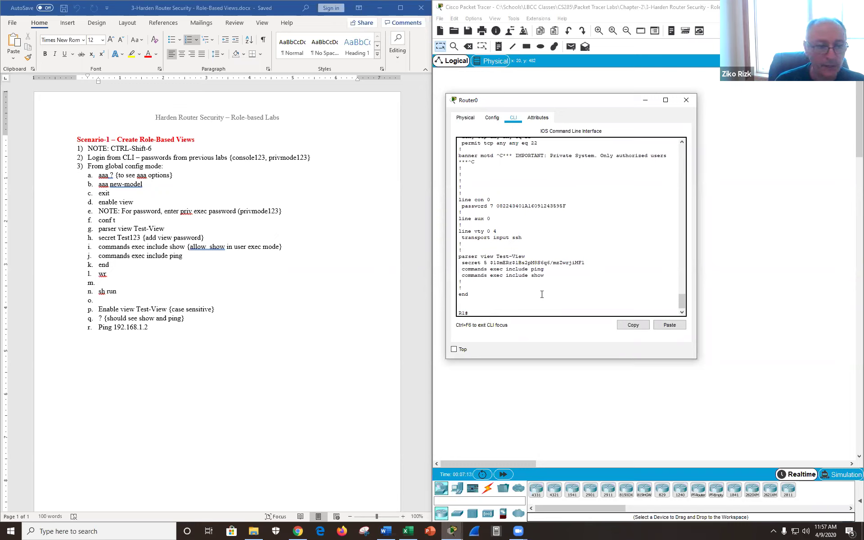
# - Begin entering the 'enable view' command
pyautogui.write('en')
pyautogui.press('Tab')
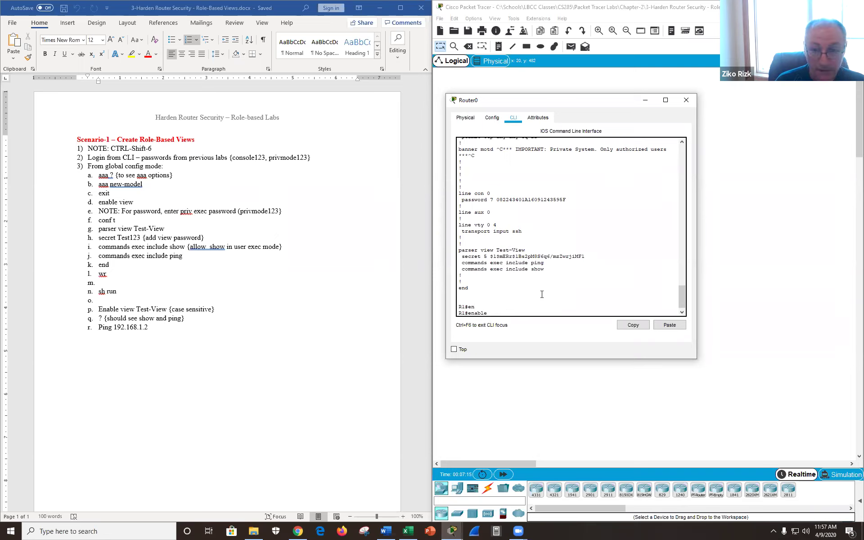
pyautogui.write('v')
pyautogui.press('Tab')
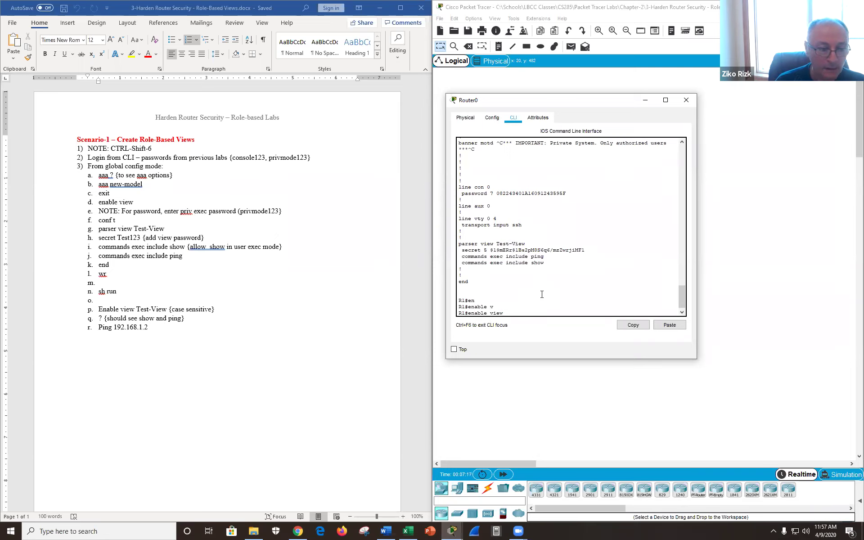
# - Switch Router0 into Test-View with 'enable view Test-View' and enter the view password
pyautogui.write('Test-View')
pyautogui.press('Return')
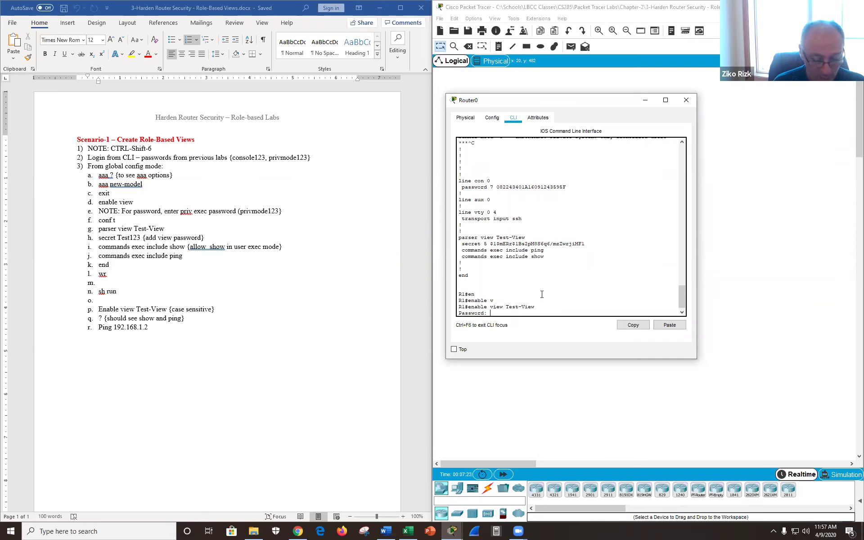
pyautogui.press('Return')
# - List the available commands with '?', confirm 'sh run' is rejected, then query 'show ?'
pyautogui.press('Return')
pyautogui.press('Return')
pyautogui.press('Return')
pyautogui.write('?')
pyautogui.press('Return')
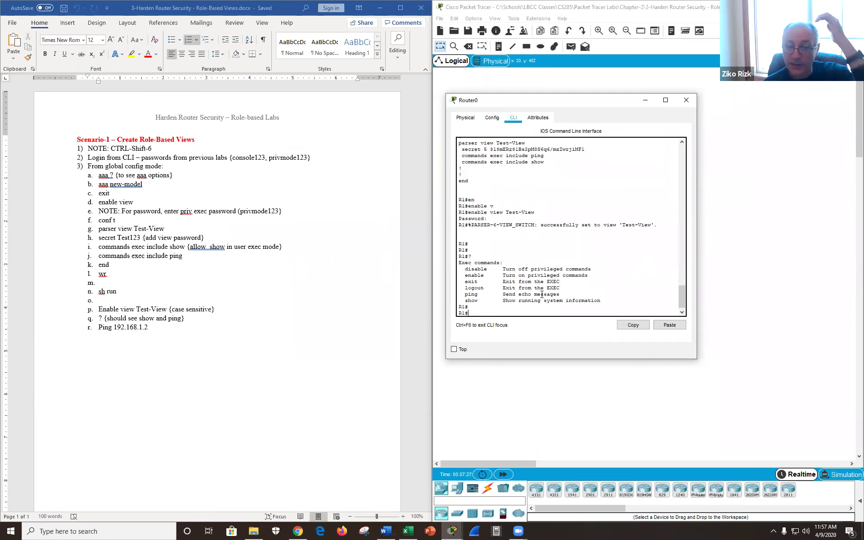
pyautogui.write('sh ')
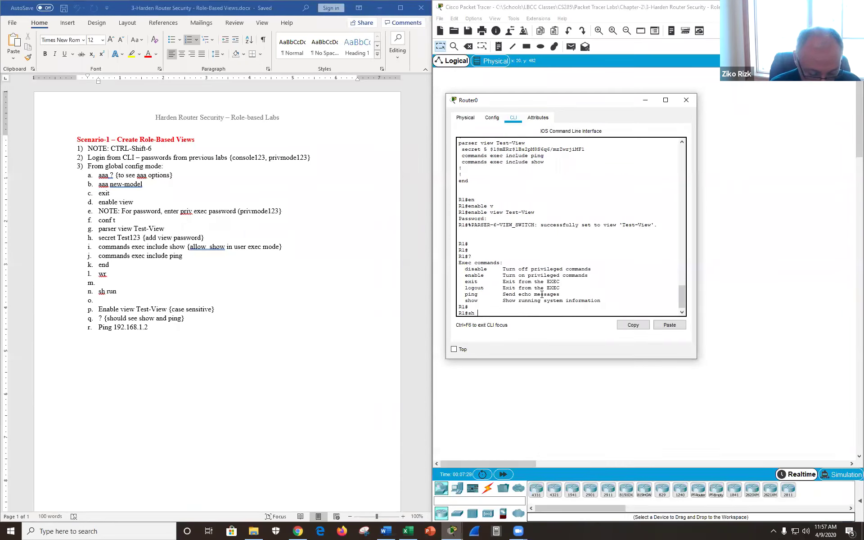
pyautogui.write('run')
pyautogui.press('Return')
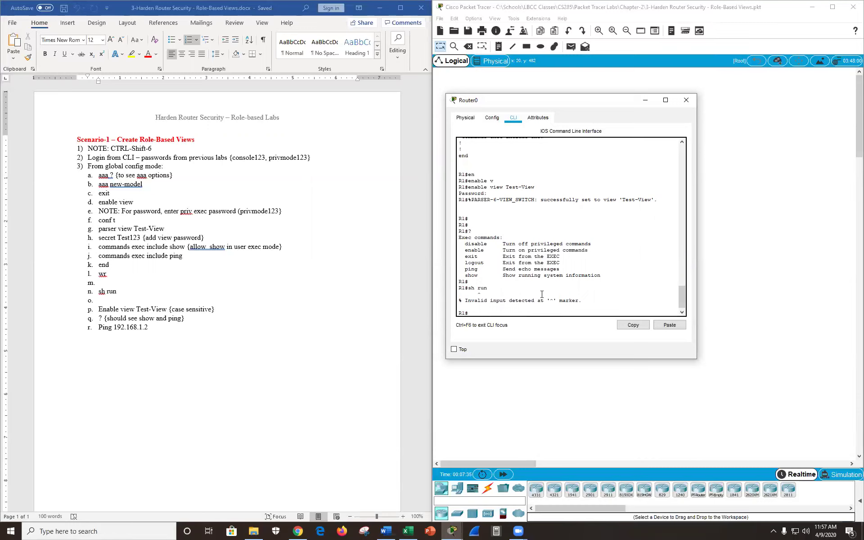
pyautogui.write('show ?')
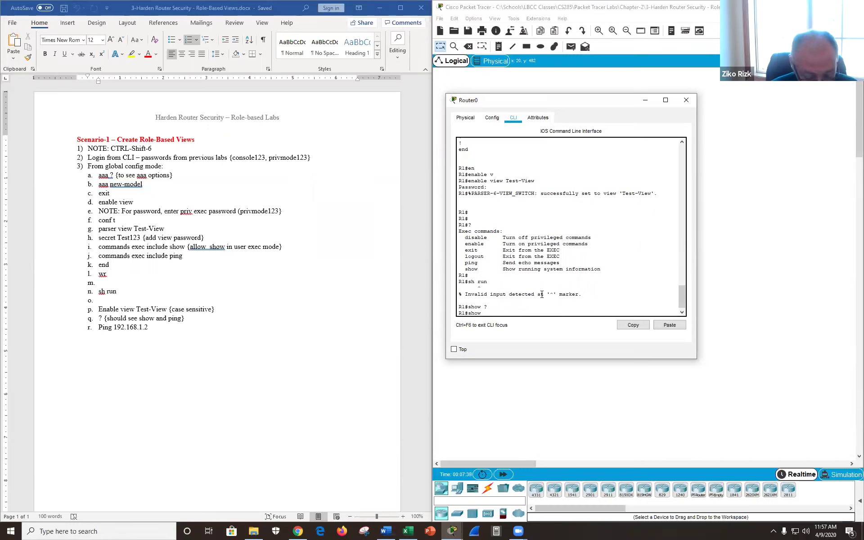
pyautogui.press('Return')
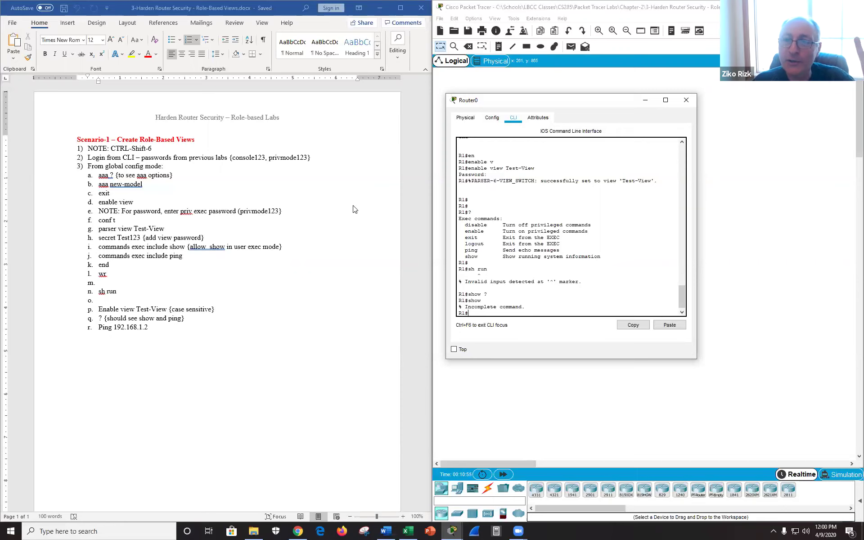
# - Close Router0's window, quit Packet Tracer without saving, and close the Word lab notes
pyautogui.click(686, 99)
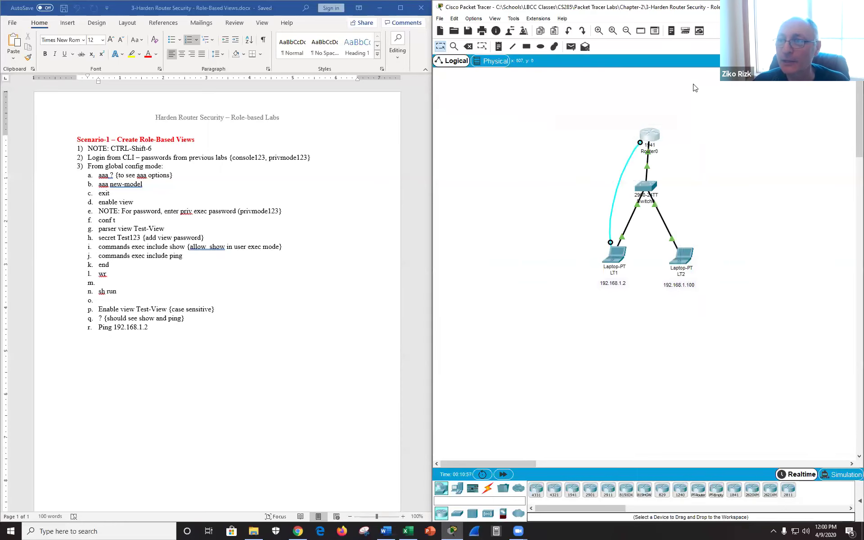
pyautogui.click(855, 6)
pyautogui.click(464, 270)
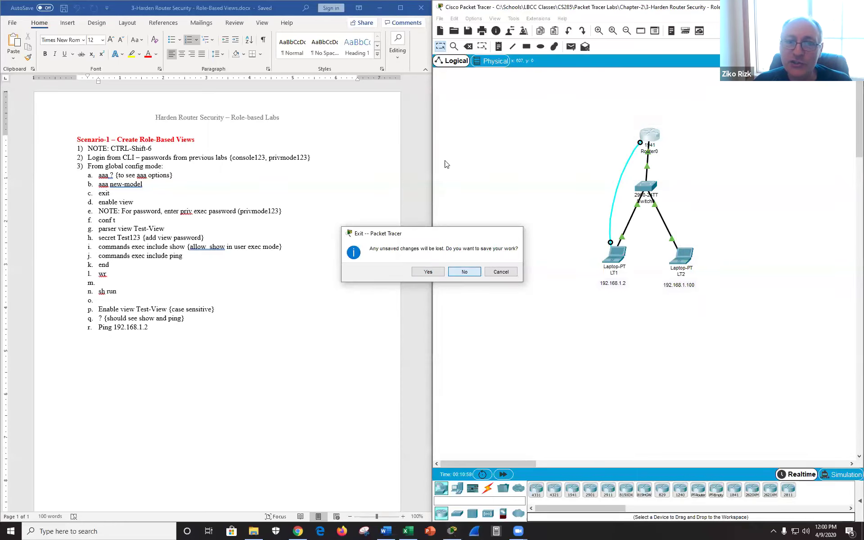
pyautogui.click(421, 8)
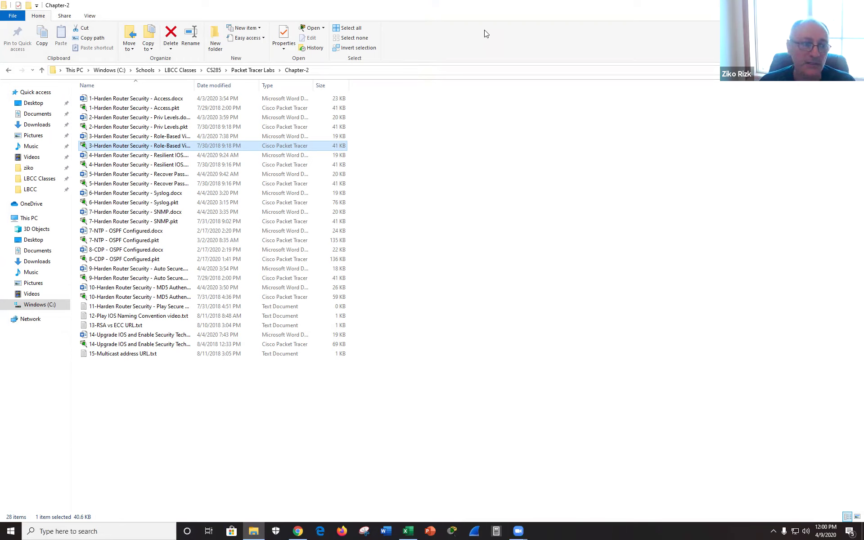
# - Navigate from the C: drive root into C:\Windows\System32
pyautogui.click(40, 304)
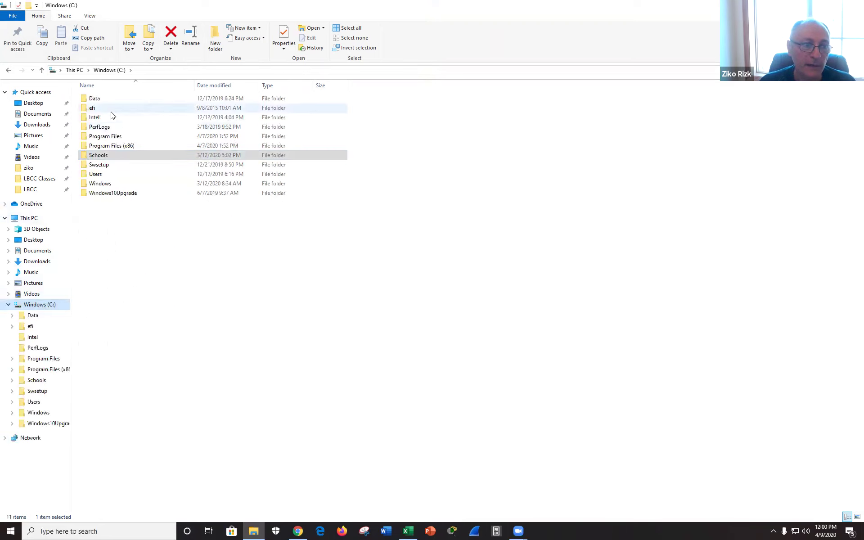
pyautogui.doubleClick(106, 136)
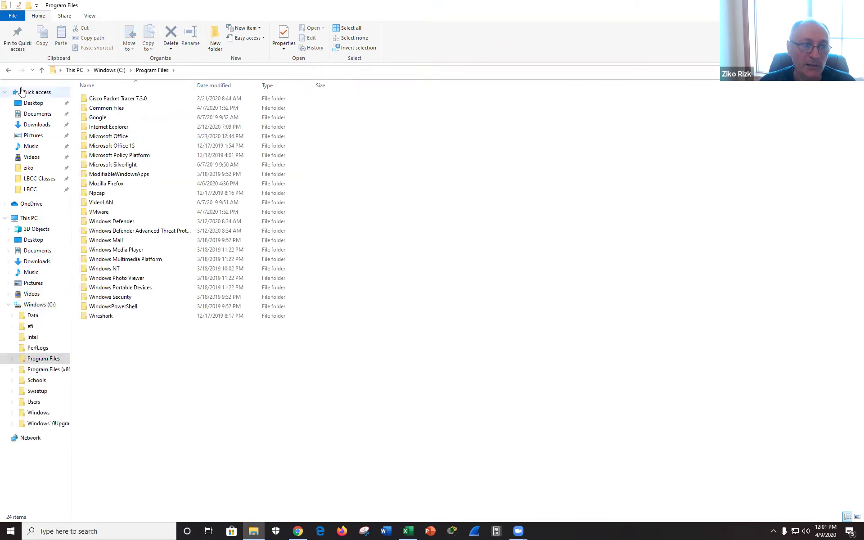
pyautogui.click(9, 70)
pyautogui.doubleClick(108, 184)
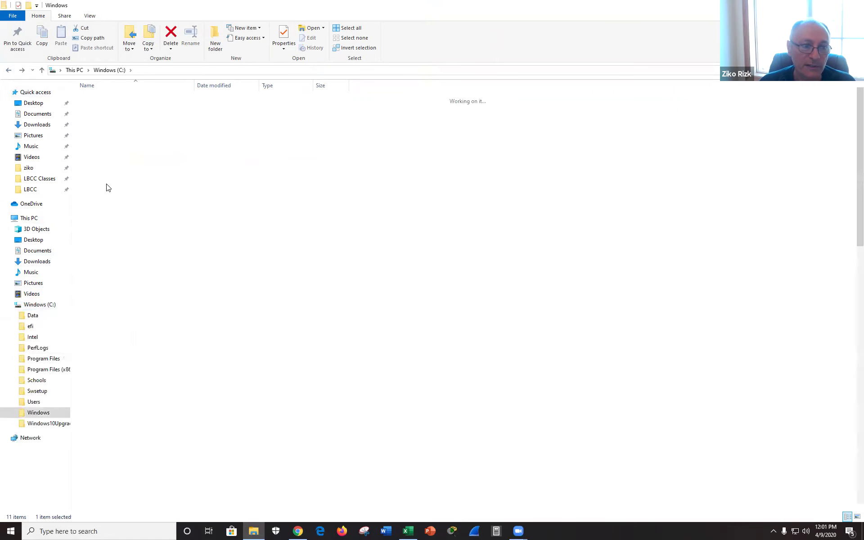
pyautogui.write('sys')
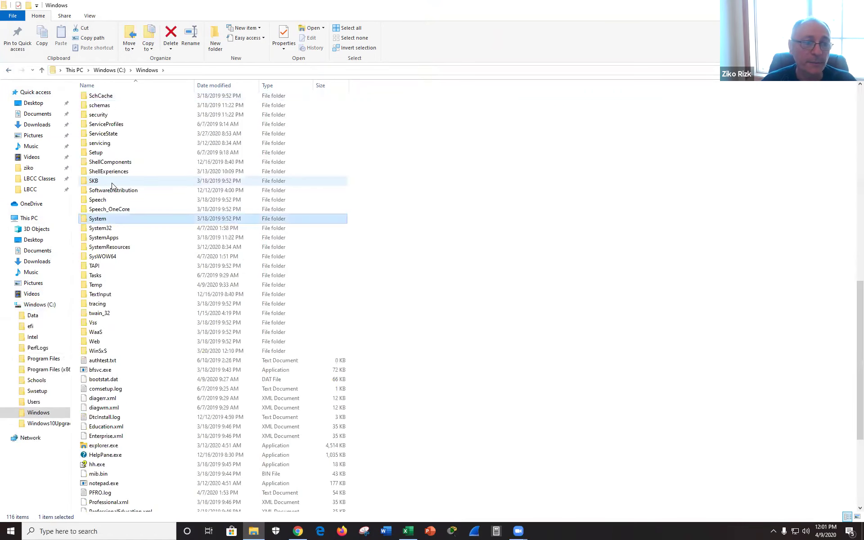
pyautogui.doubleClick(108, 228)
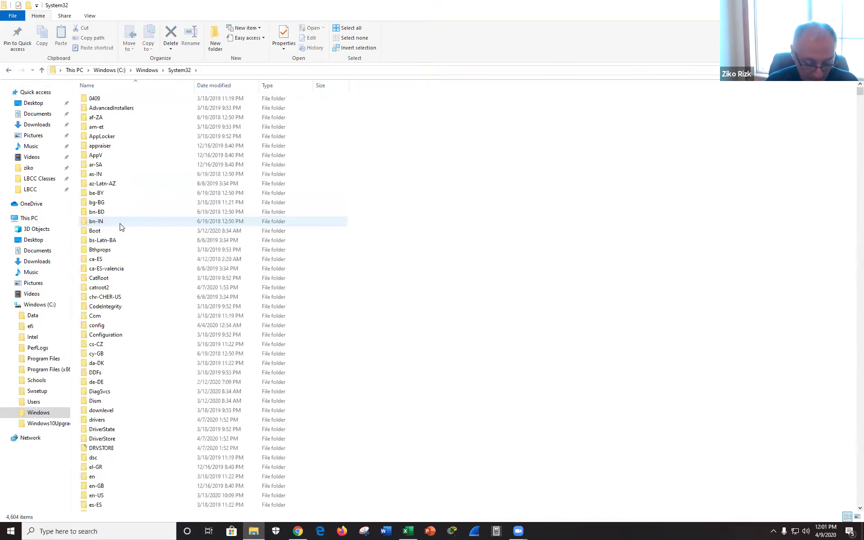
# - Find calc.exe, review its Properties General tab, then cancel the dialog
pyautogui.write('calc')
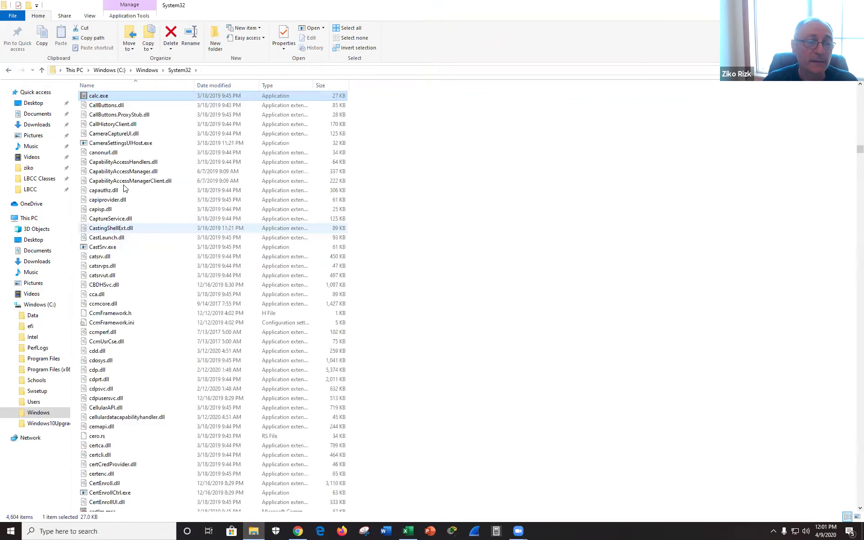
pyautogui.rightClick(125, 96)
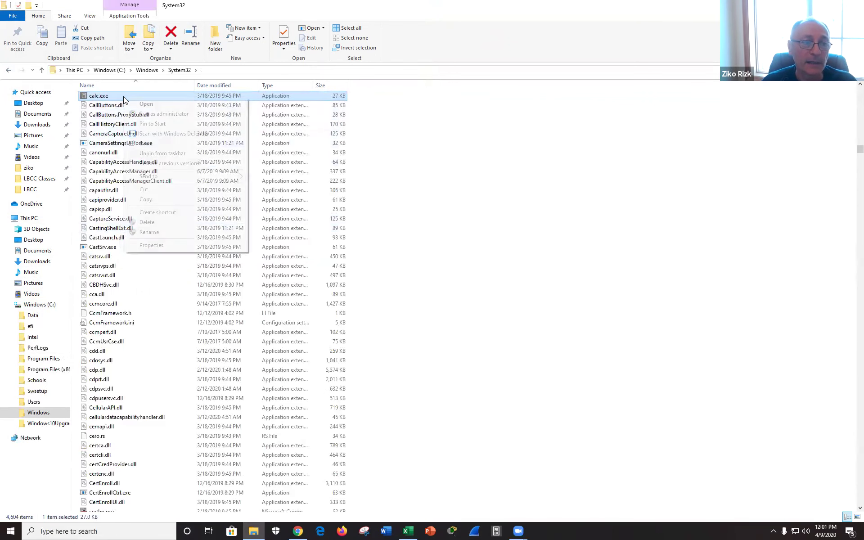
pyautogui.click(149, 245)
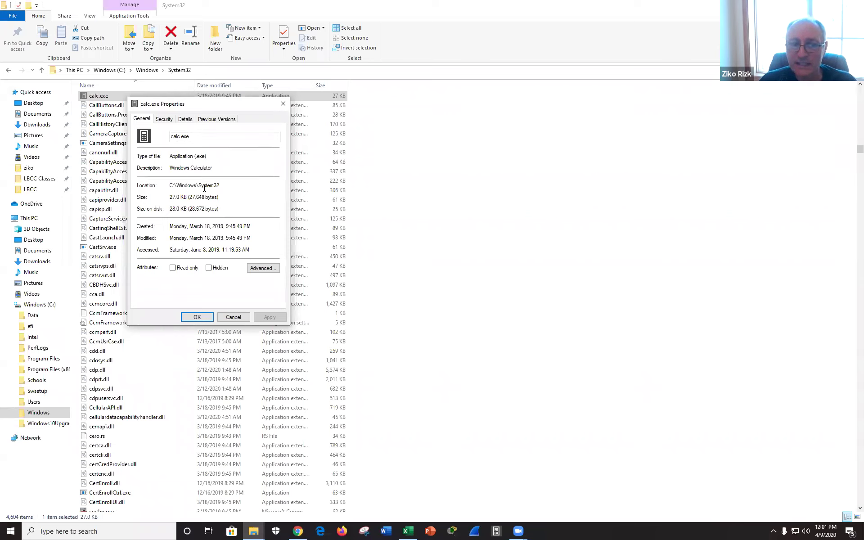
pyautogui.click(230, 317)
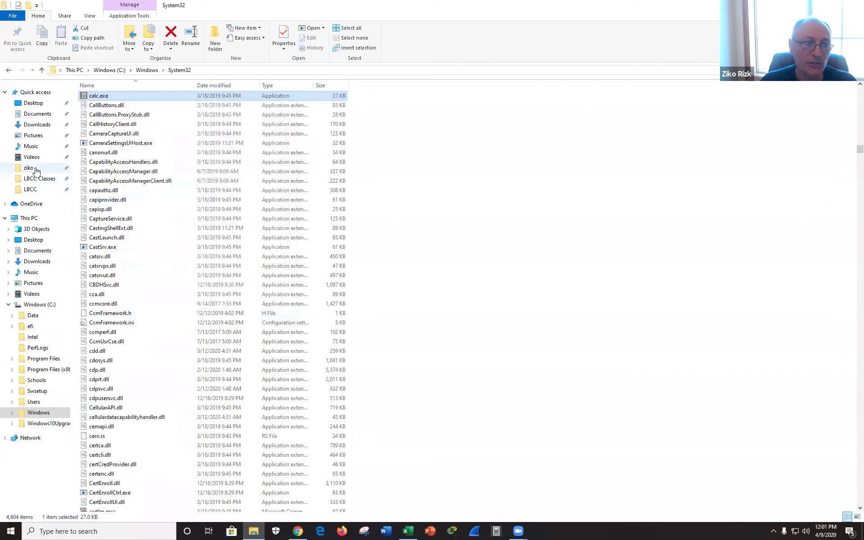
# - Navigate to C:\Program Files (x86)\Google\Chrome\Application
pyautogui.click(41, 306)
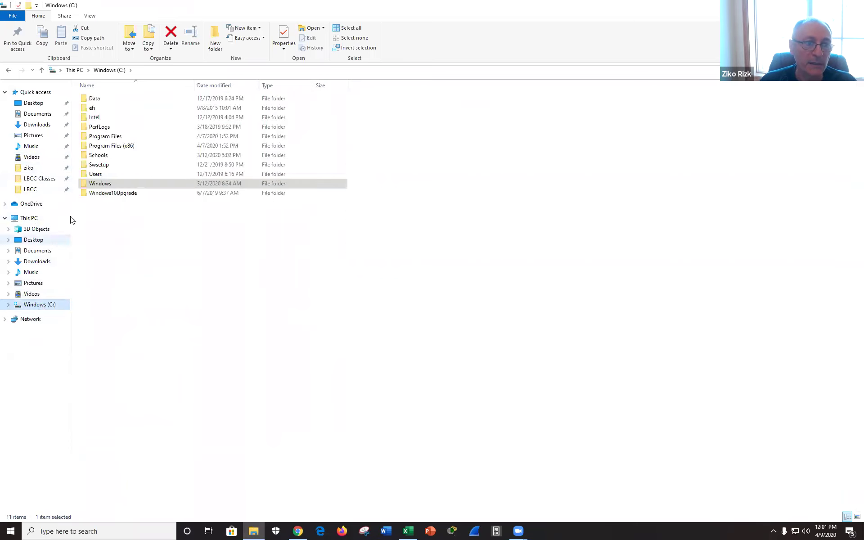
pyautogui.doubleClick(107, 147)
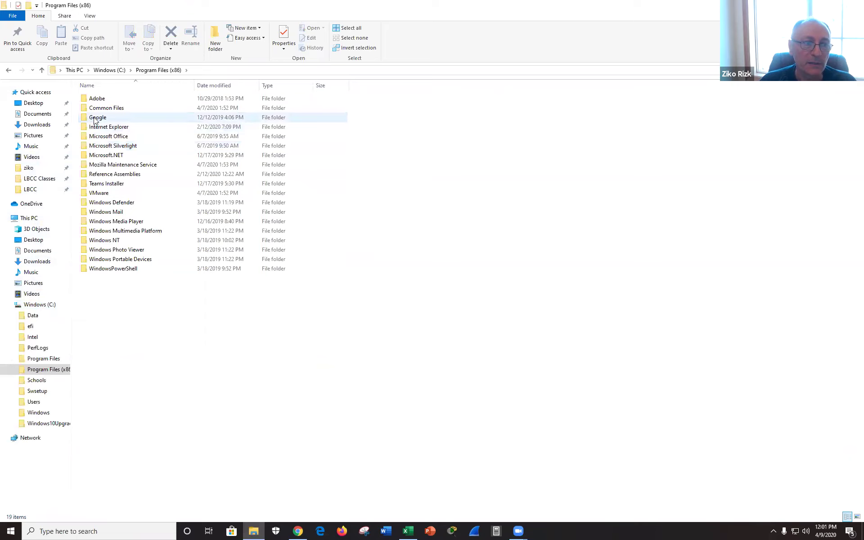
pyautogui.doubleClick(95, 118)
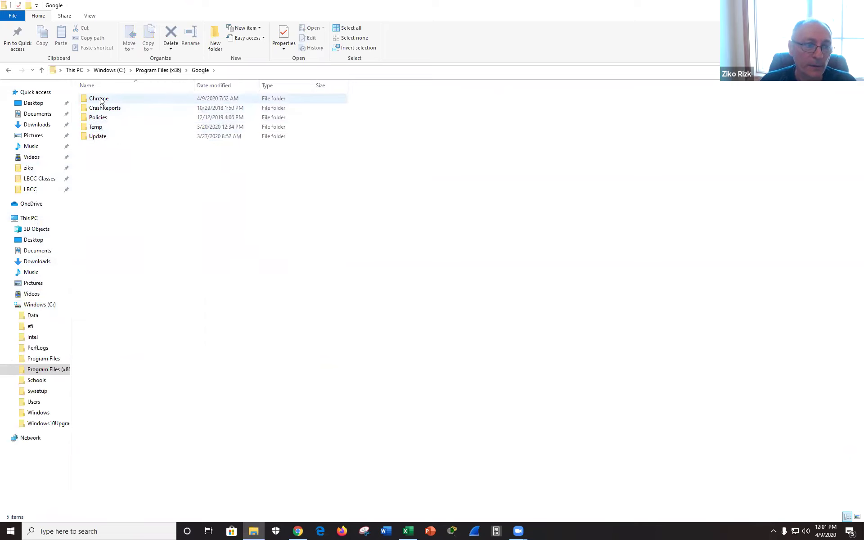
pyautogui.doubleClick(101, 100)
pyautogui.doubleClick(103, 100)
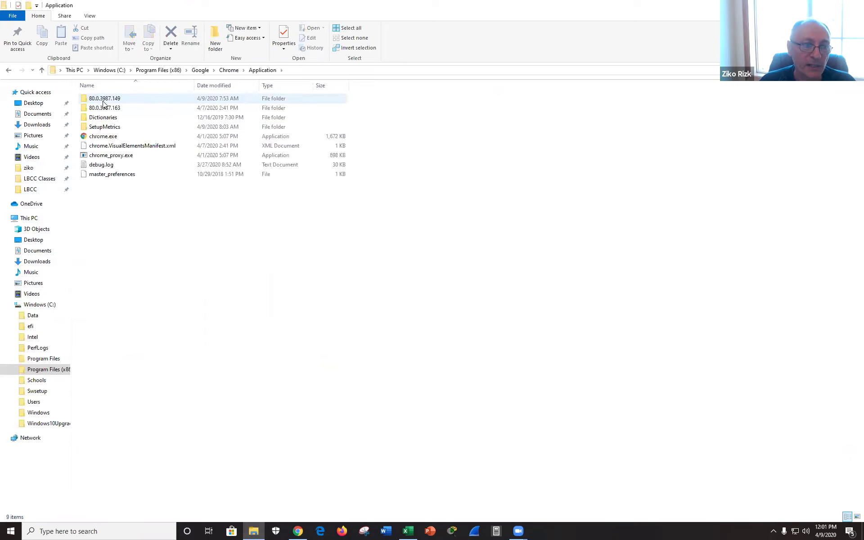
# - Open chrome.exe's Properties and show the Google LLC digital signature's details
pyautogui.rightClick(104, 136)
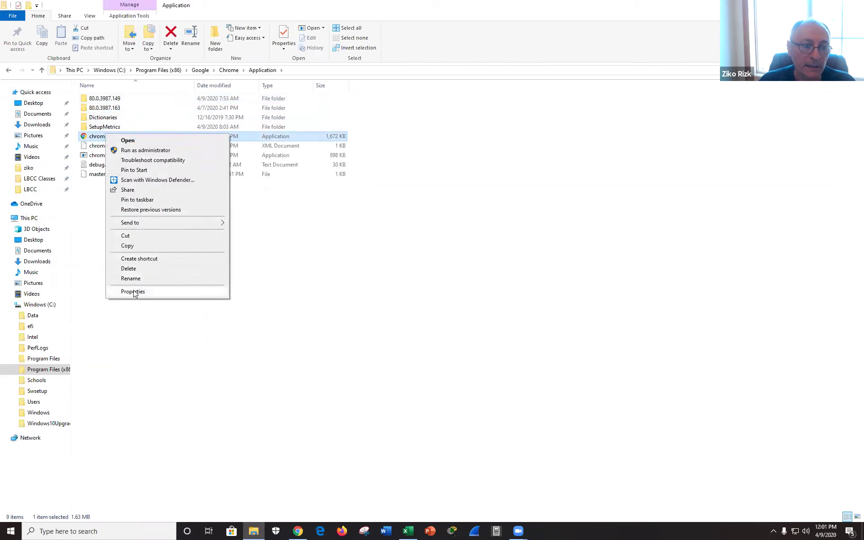
pyautogui.click(133, 292)
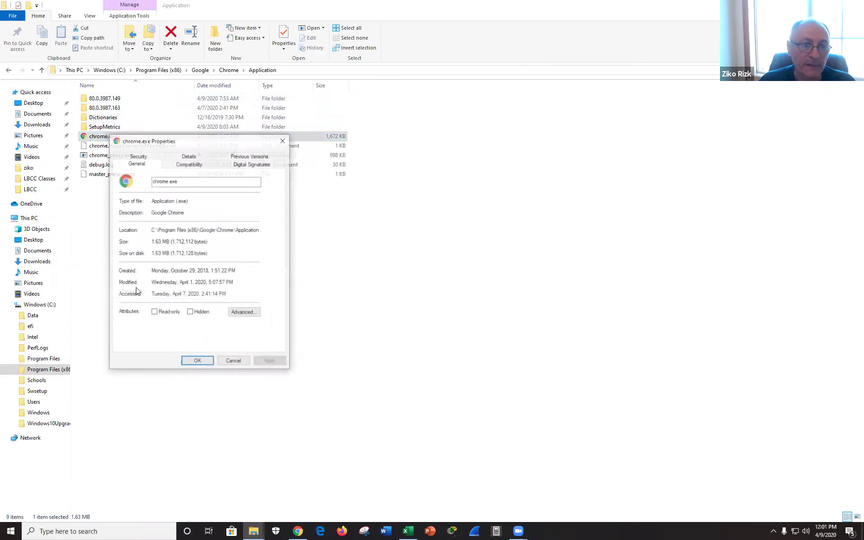
pyautogui.click(245, 166)
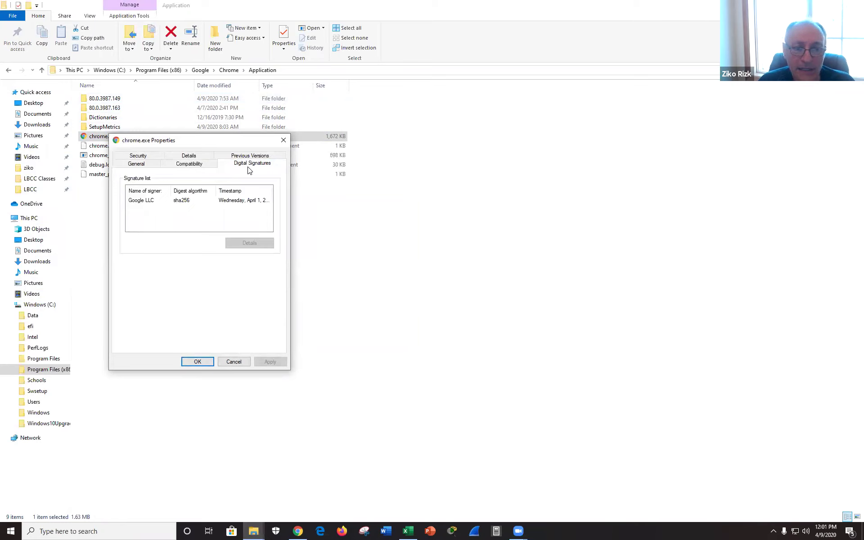
pyautogui.click(190, 204)
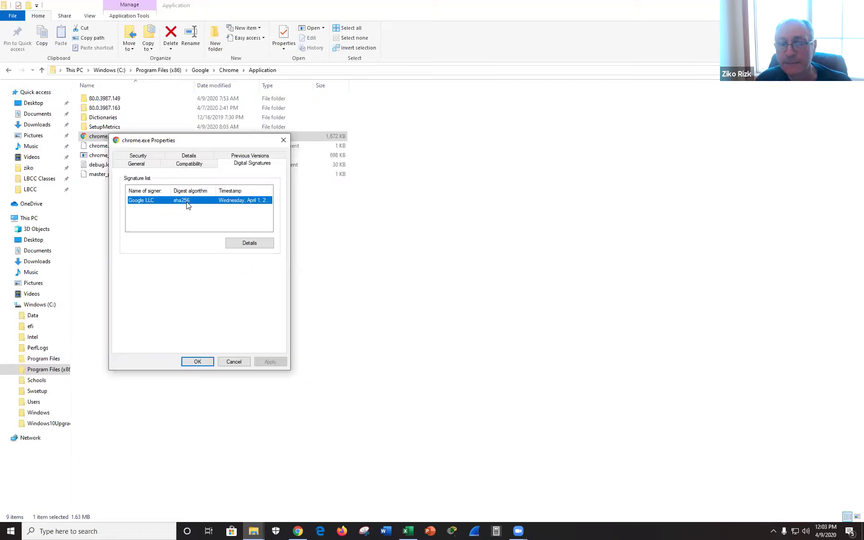
pyautogui.click(245, 244)
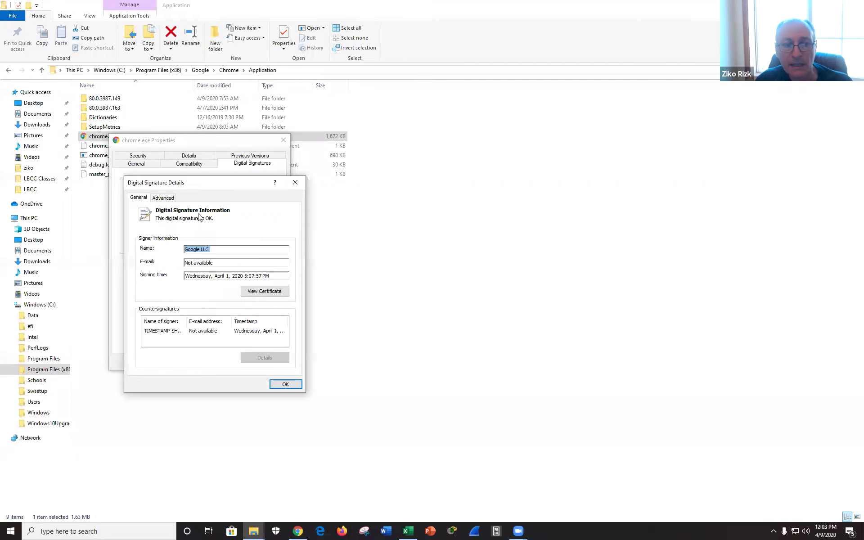
# - View the Google LLC certificate's Details, inspecting the Signature hash algorithm and RSA (2048 Bits) public key
pyautogui.click(255, 290)
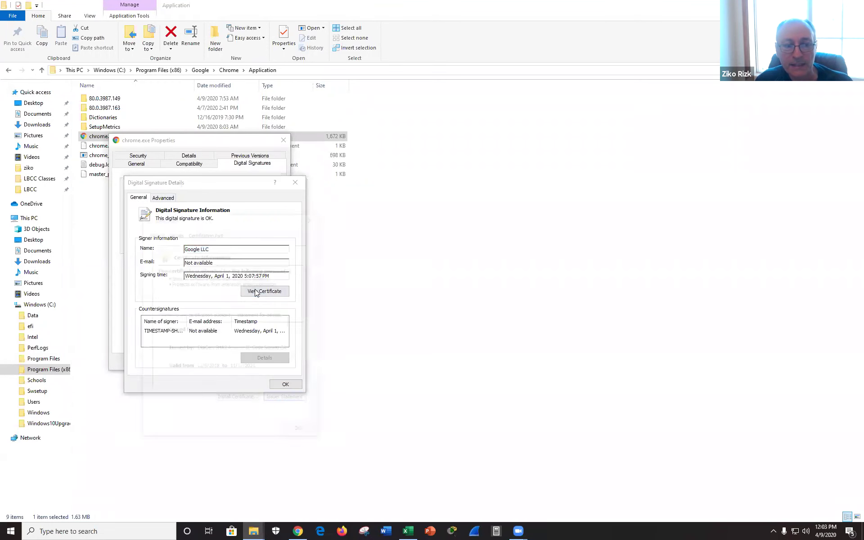
pyautogui.click(178, 233)
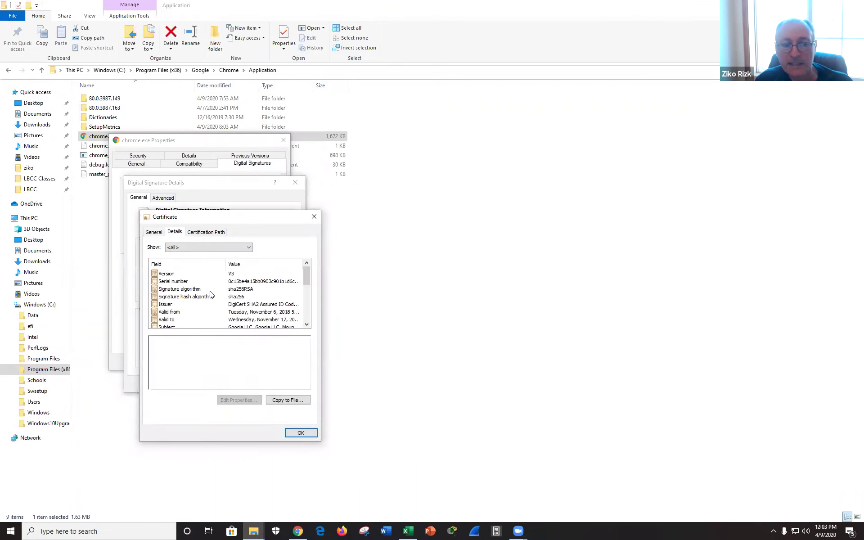
pyautogui.scroll(-1, 226, 295)
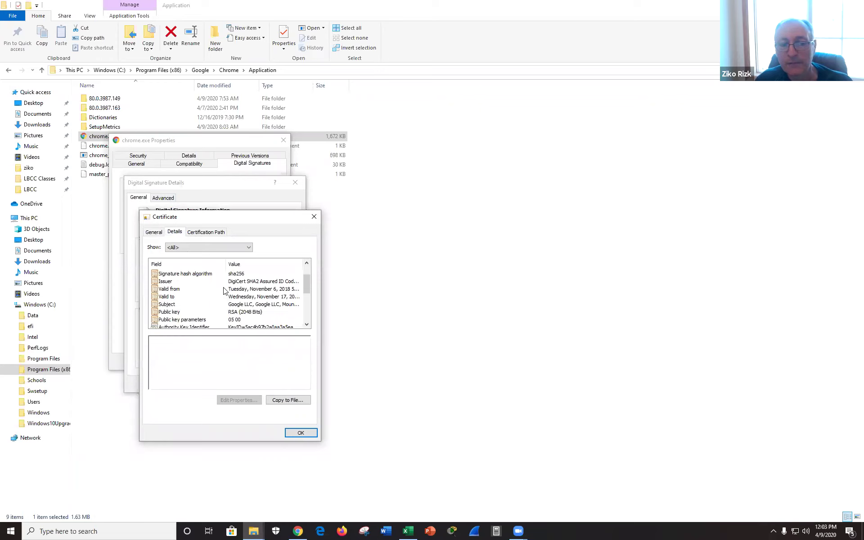
pyautogui.click(233, 275)
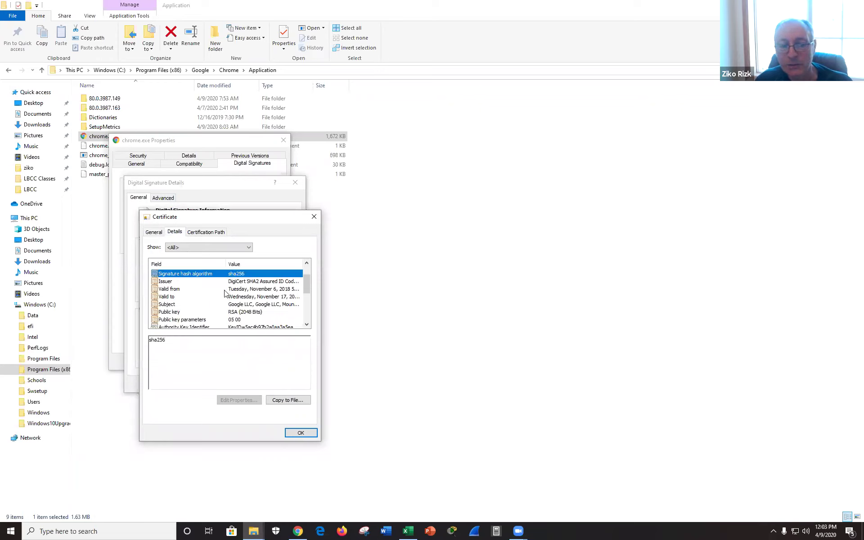
pyautogui.scroll(-1, 226, 295)
pyautogui.click(201, 289)
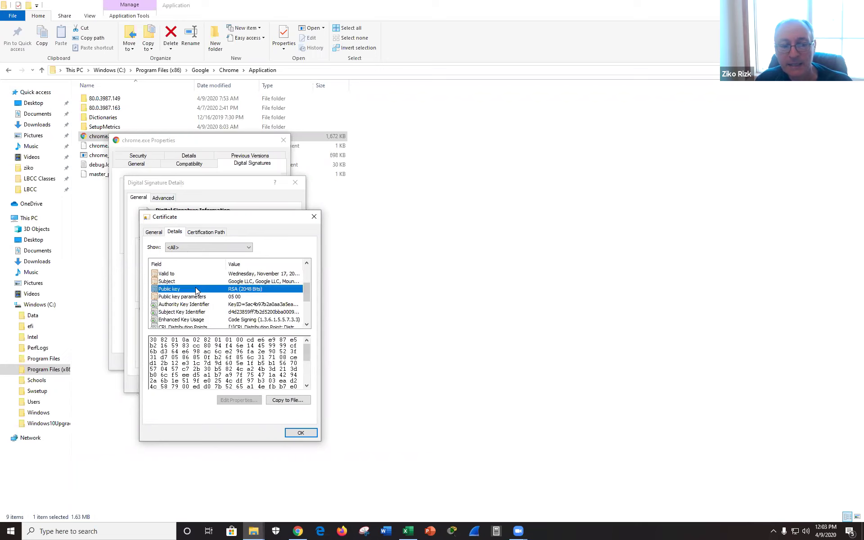